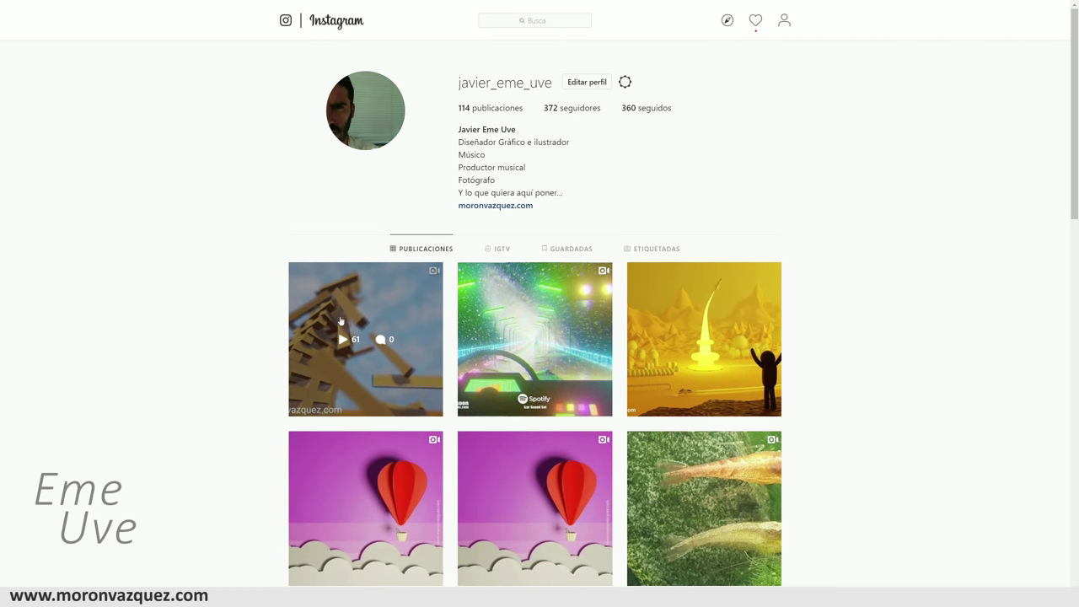
Open the block-tower video post from the profile grid and start it playing.
click(364, 300)
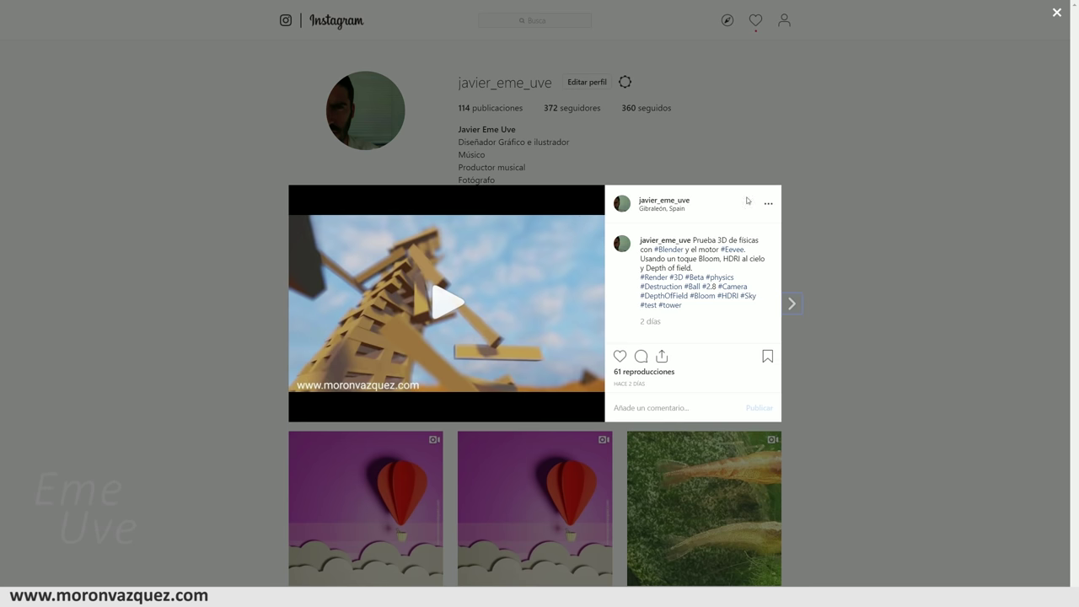
click(438, 303)
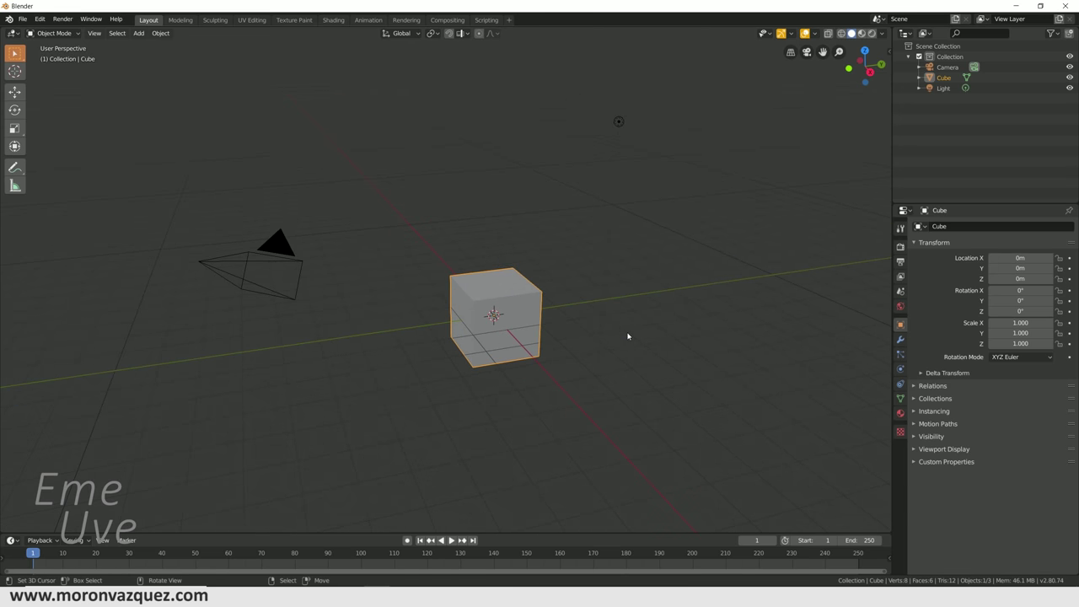
Delete the default camera and light from the scene.
middle_drag(628, 335, 615, 335)
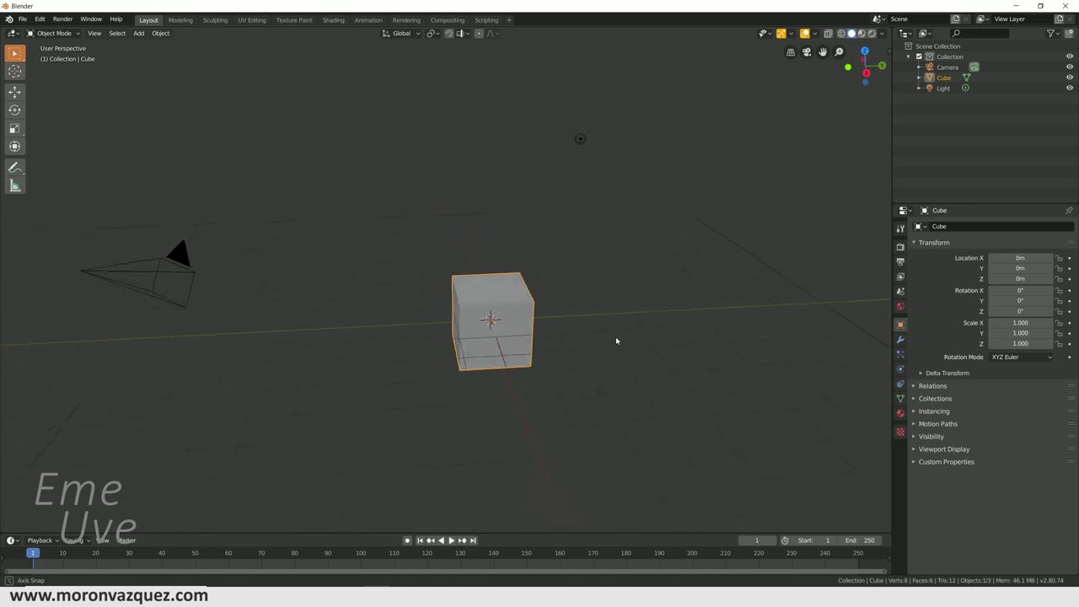
click(162, 208)
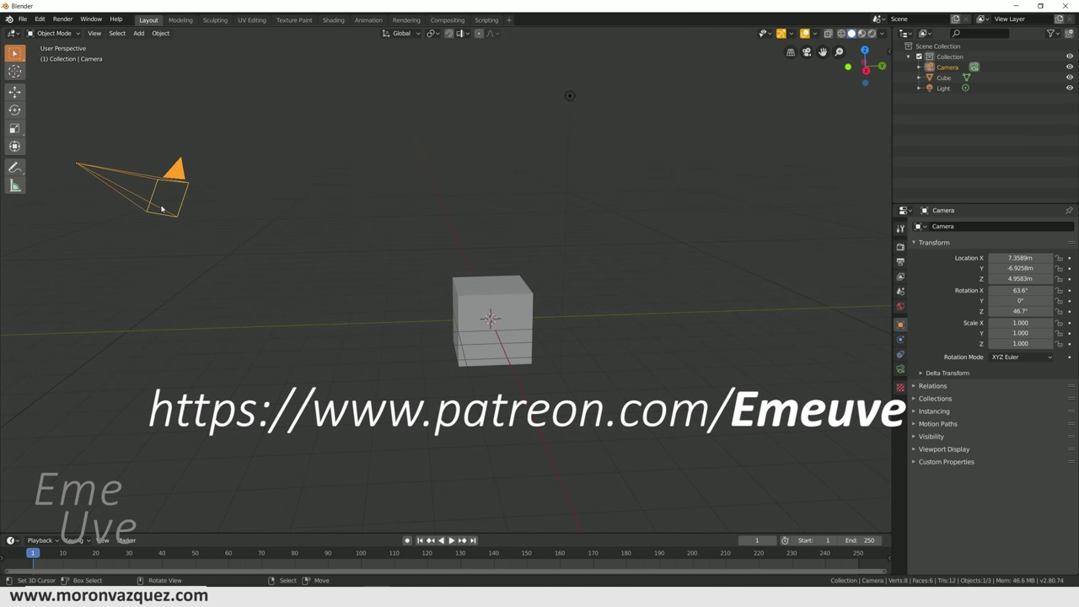
key(Delete)
click(570, 95)
key(Delete)
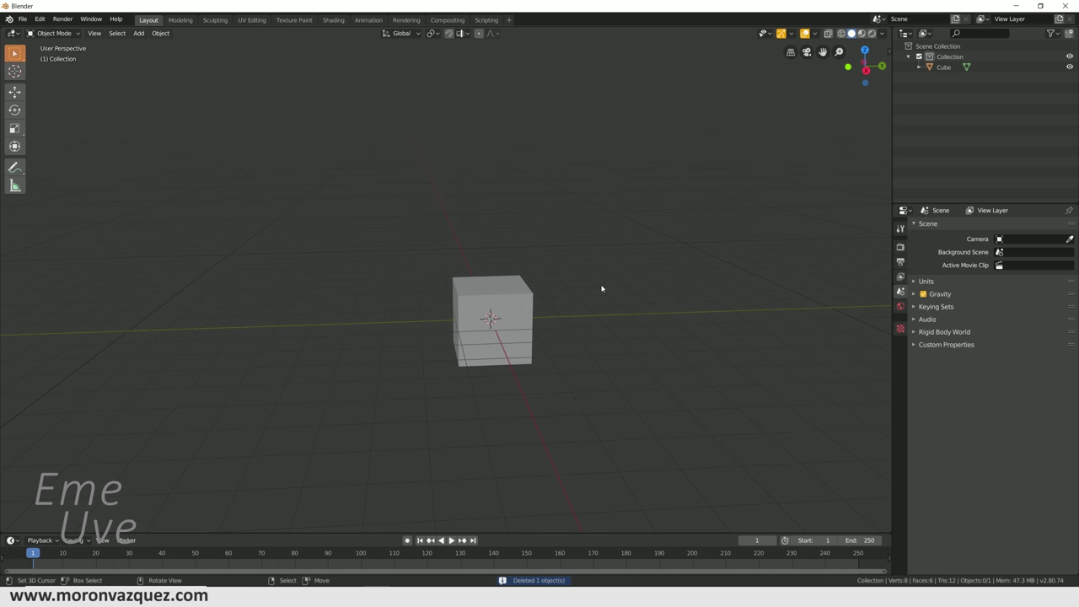
In front view, test-move the cube up on Z with the gizmo, then undo it.
key(KP_1)
scroll(518, 302, up, 6)
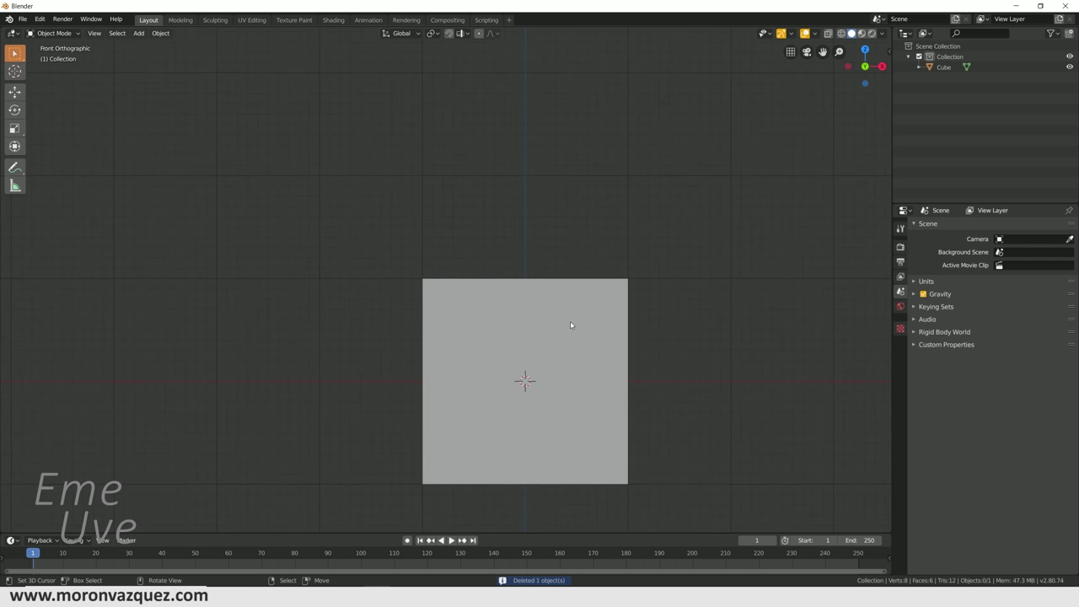
shift+middle_drag(588, 340, 494, 292)
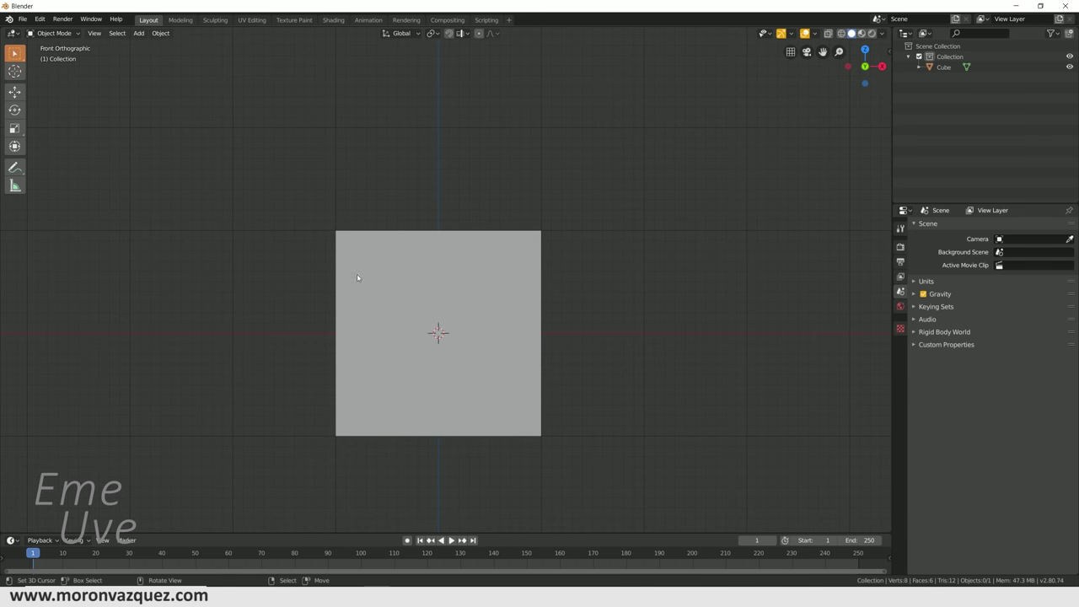
scroll(361, 243, up, 1)
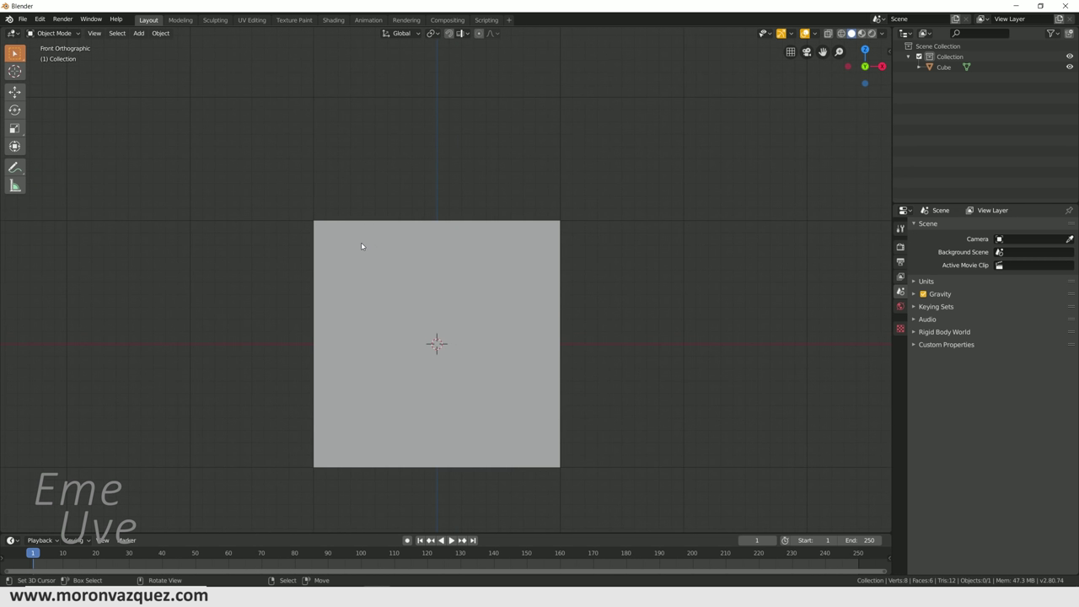
scroll(361, 242, up, 3)
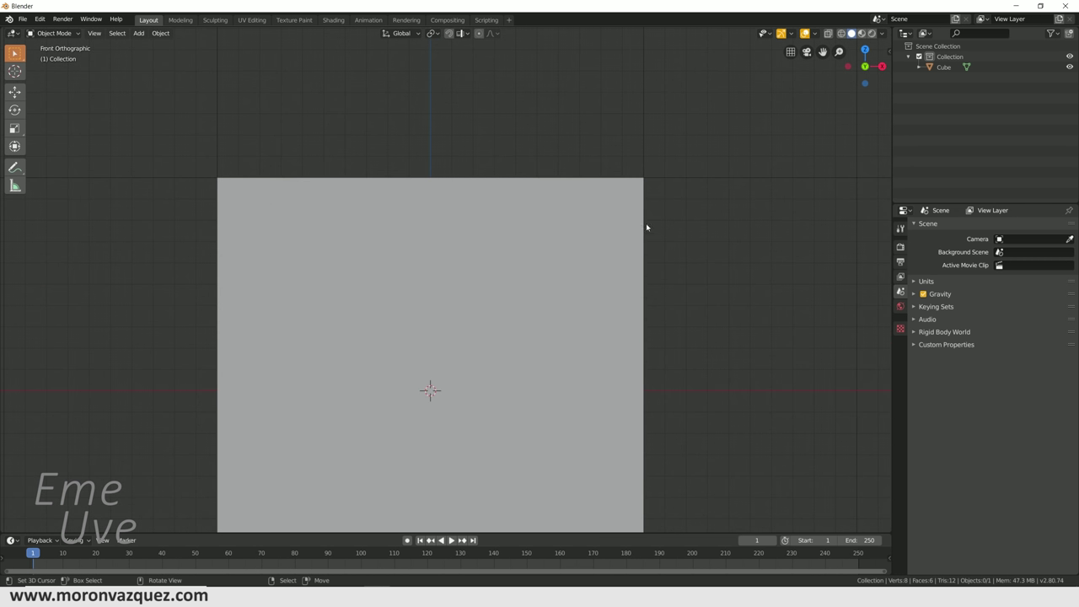
scroll(330, 166, down, 1)
scroll(387, 332, down, 3)
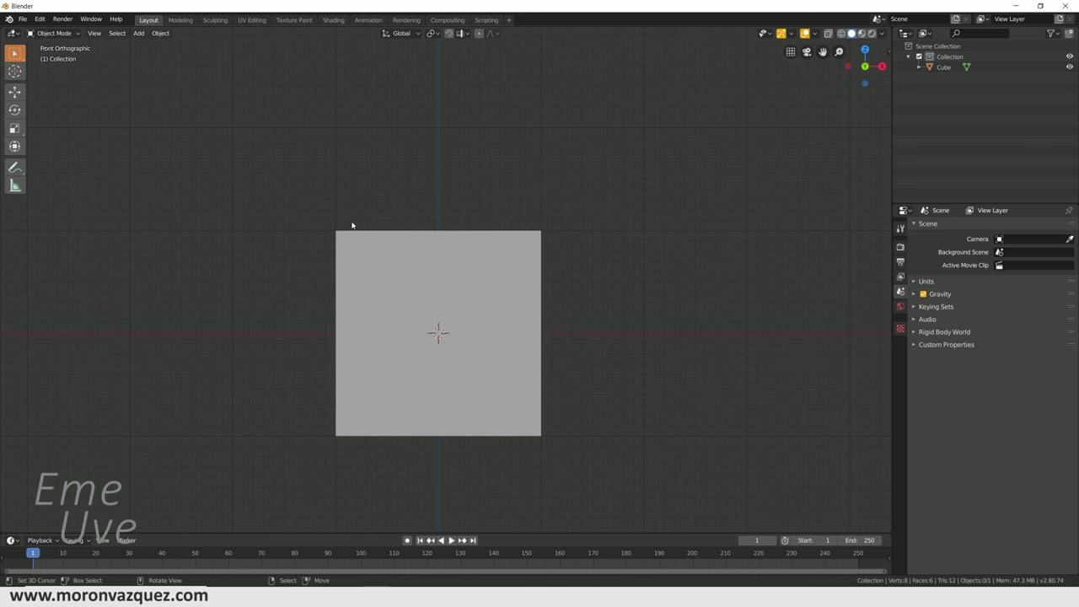
click(22, 93)
click(416, 309)
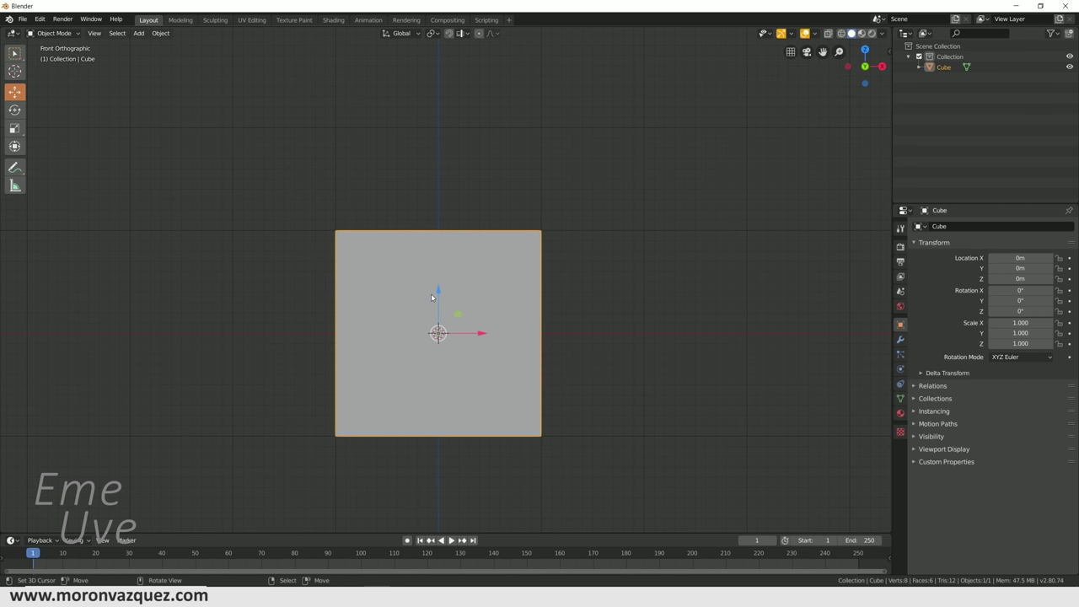
drag(441, 293, 433, 281)
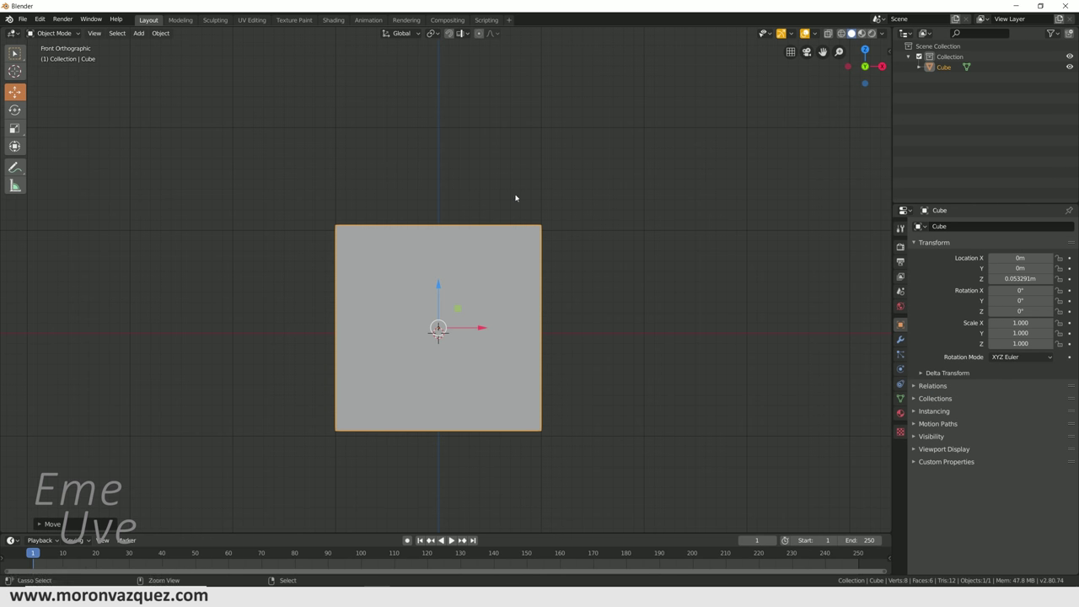
key(ctrl+z)
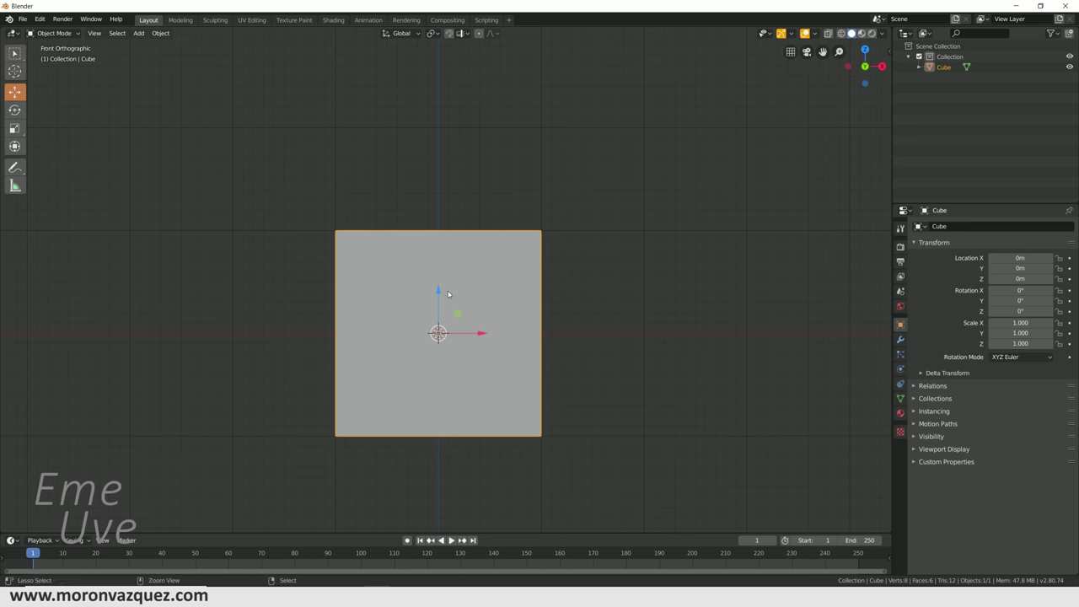
Lift the cube 0.5 m on Z, then return it to Z 0 m.
drag(439, 295, 437, 240)
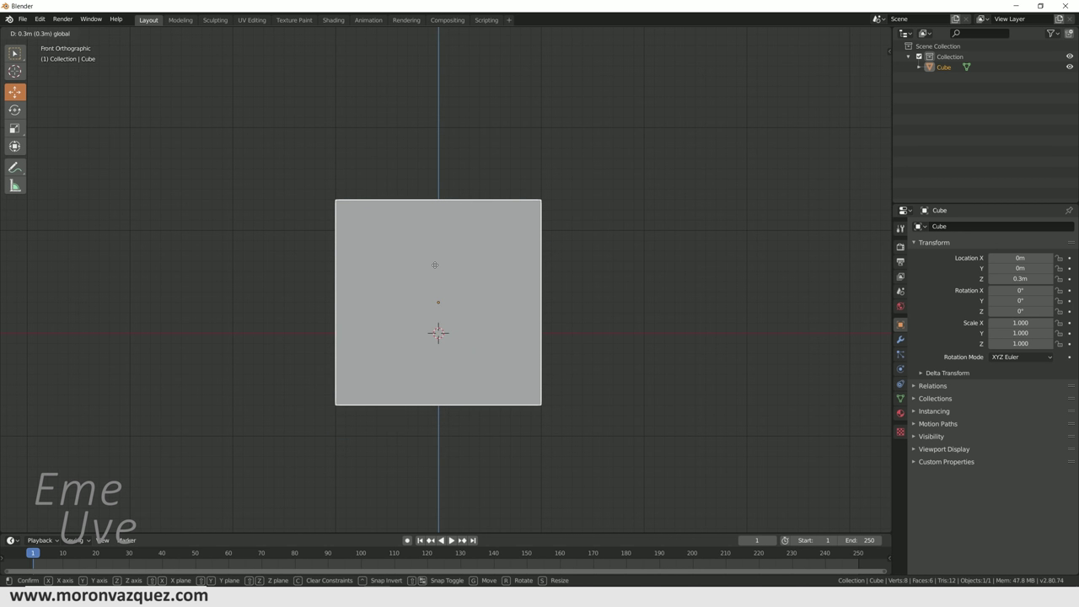
drag(438, 240, 437, 296)
mouse_move(437, 296)
middle_down()
mouse_move(629, 315)
mouse_move(629, 343)
mouse_move(624, 327)
middle_up()
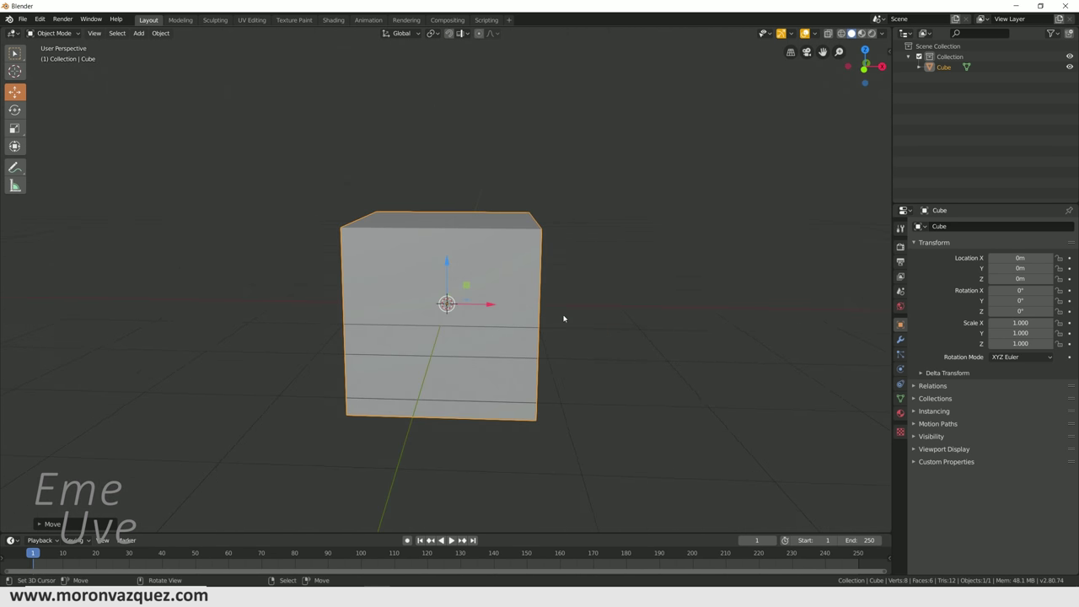
shift+middle_drag(583, 292, 597, 312)
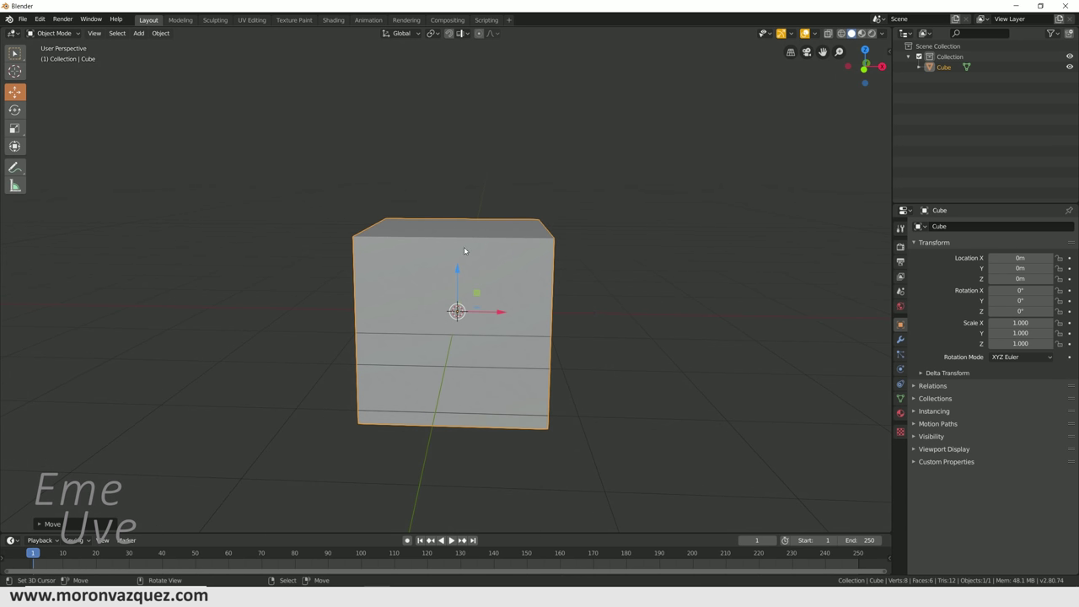
key(KP_1)
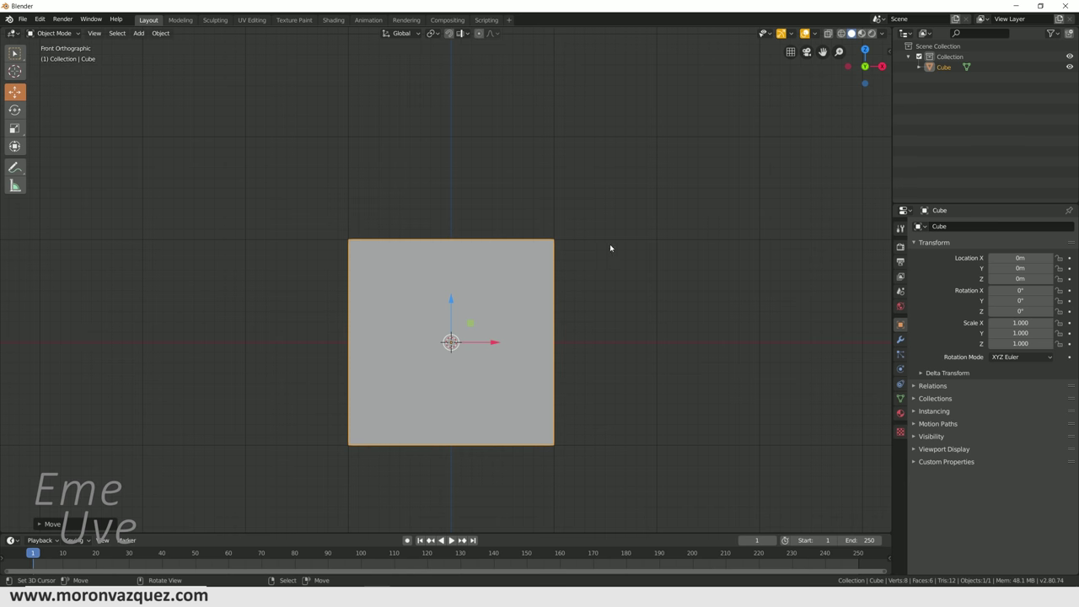
scroll(610, 248, down, 4)
key(n)
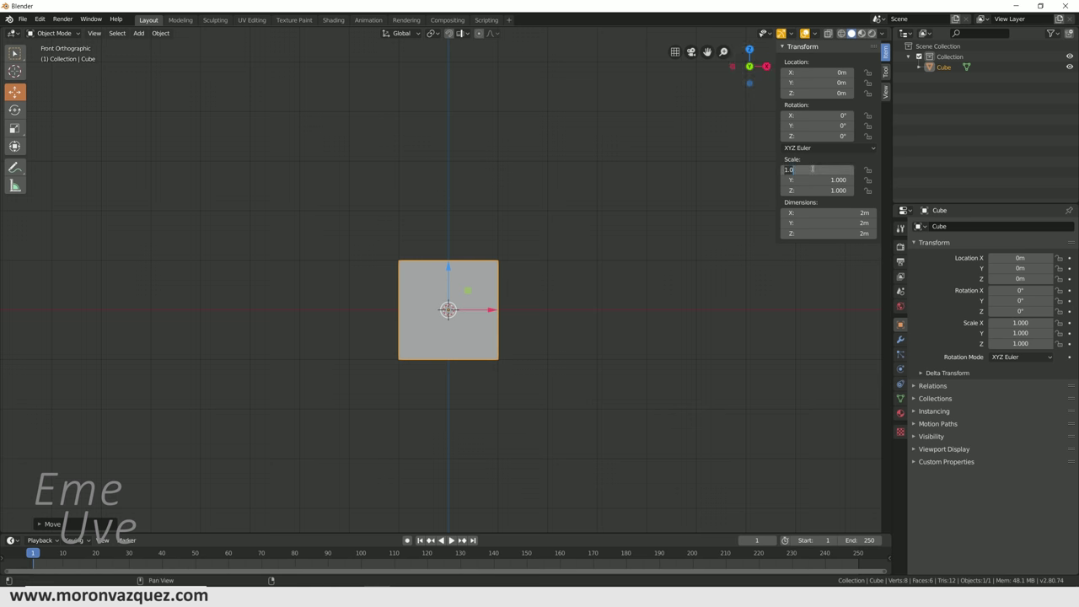
text(5.000)
Set the cube's X scale to 5, making a 10 m box, and raise it to Z 5 m.
key(Return)
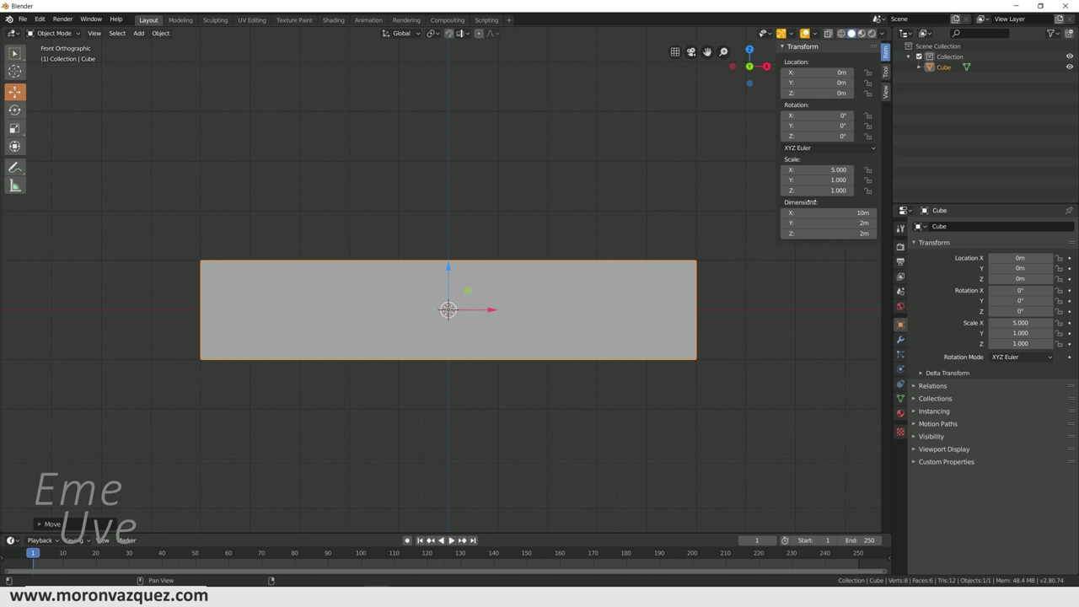
mouse_move(717, 211)
middle_down()
mouse_move(721, 244)
mouse_move(749, 250)
mouse_move(674, 262)
mouse_move(549, 253)
middle_up()
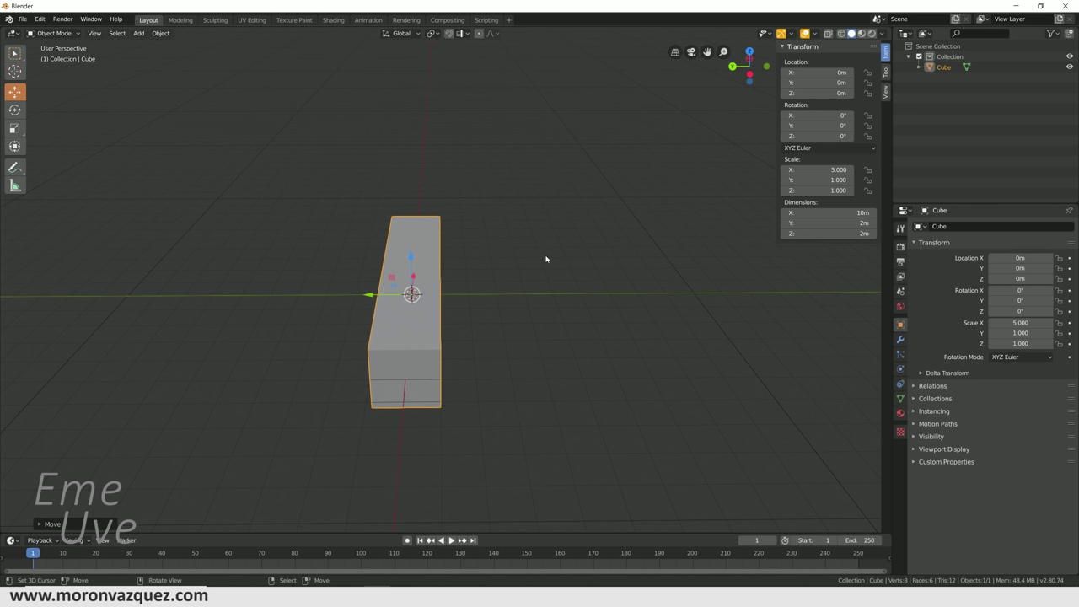
middle_drag(416, 255, 384, 249)
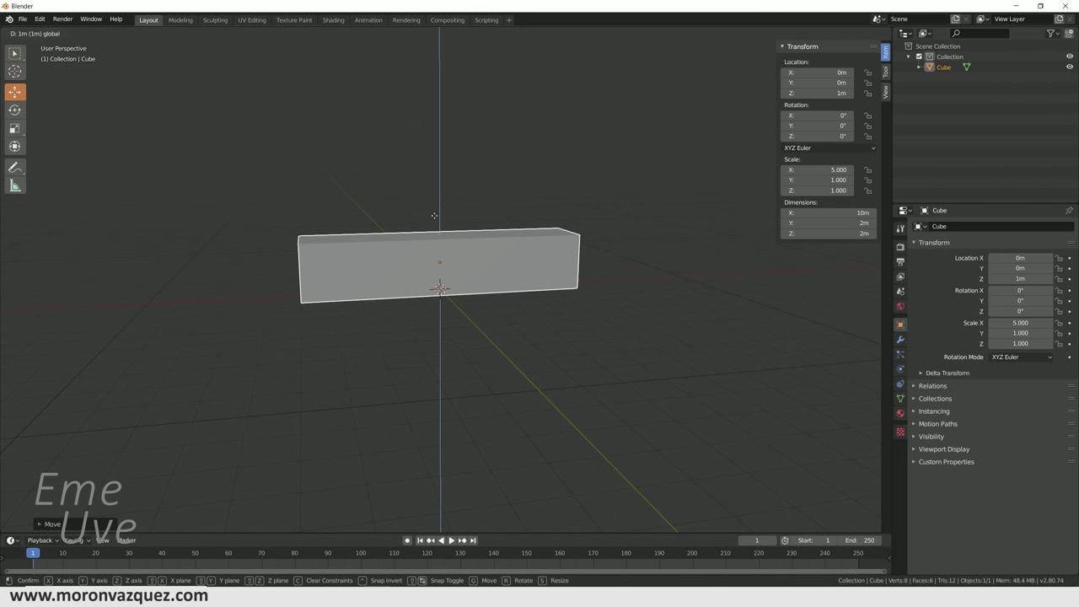
drag(440, 246, 439, 107)
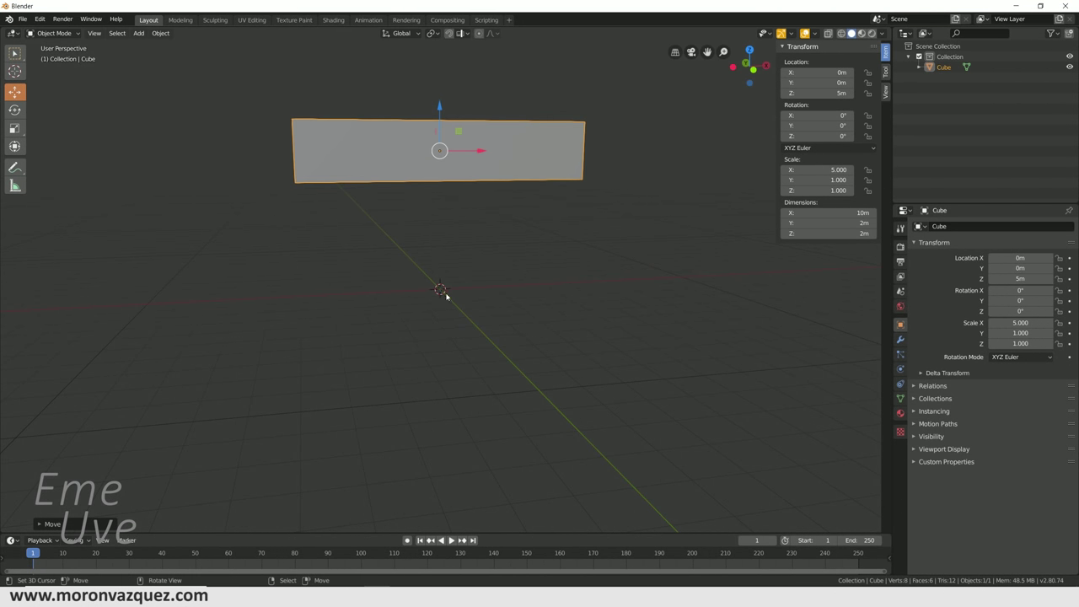
key(shift+a)
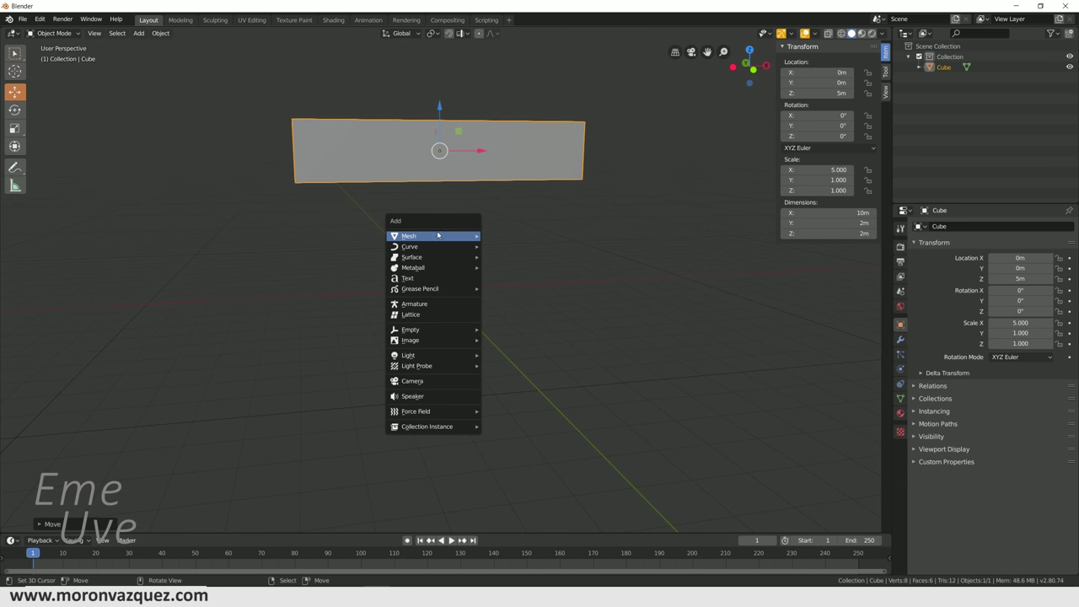
Add a second 2 m cube, Cube.001, and lower it to Z −1 m.
click(505, 246)
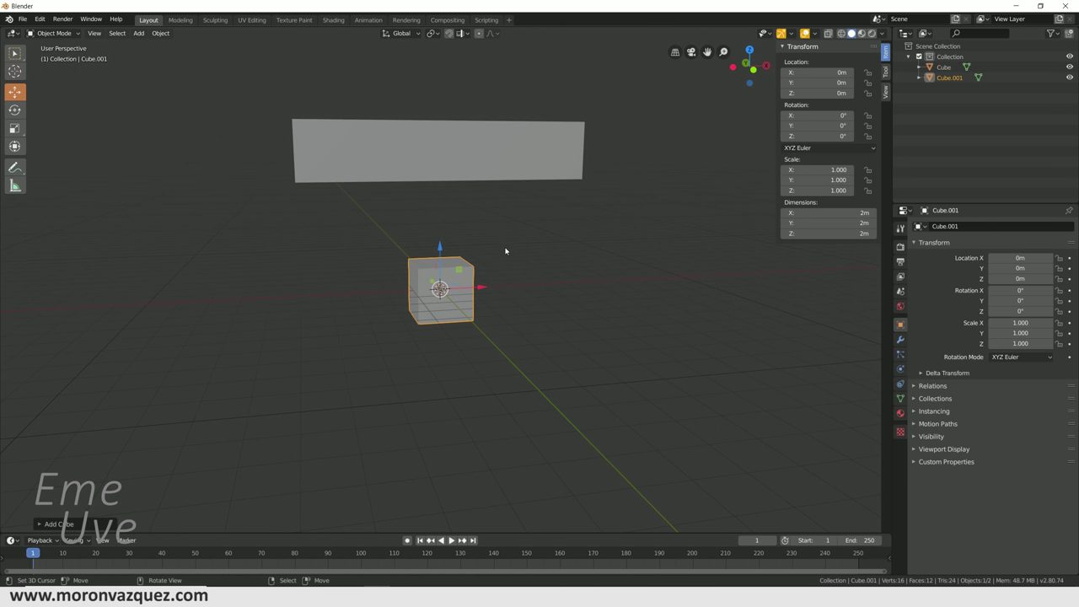
scroll(445, 258, up, 3)
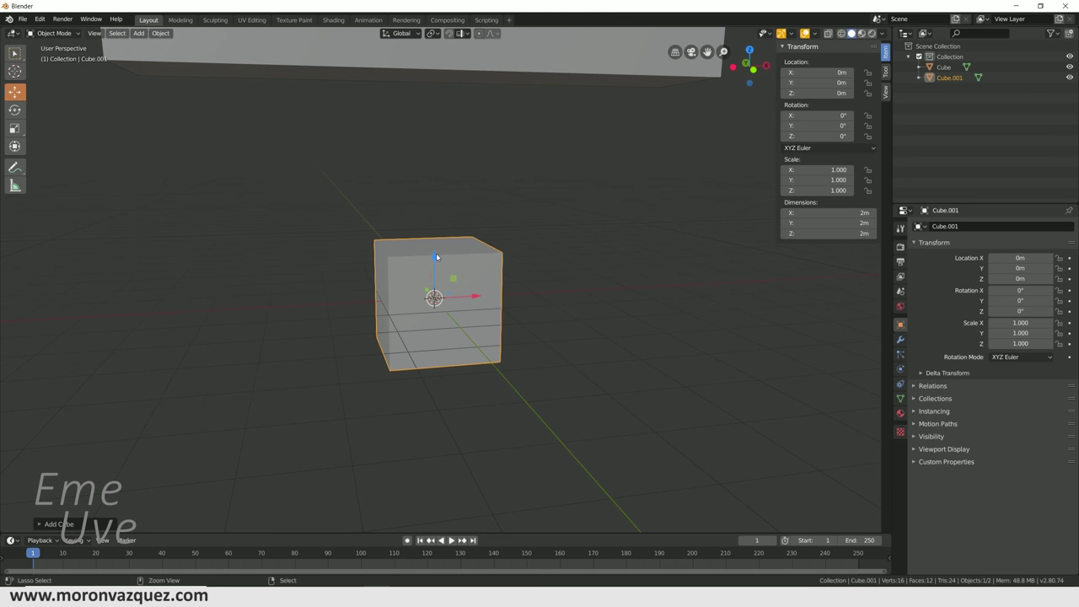
drag(436, 253, 434, 297)
middle_drag(434, 297, 389, 322)
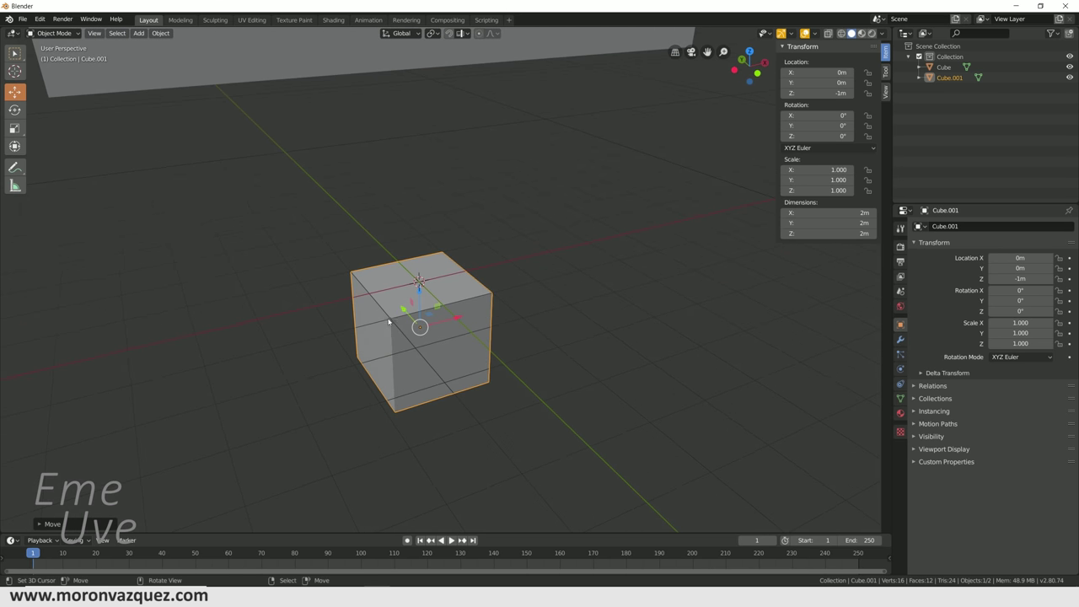
scroll(508, 298, down, 3)
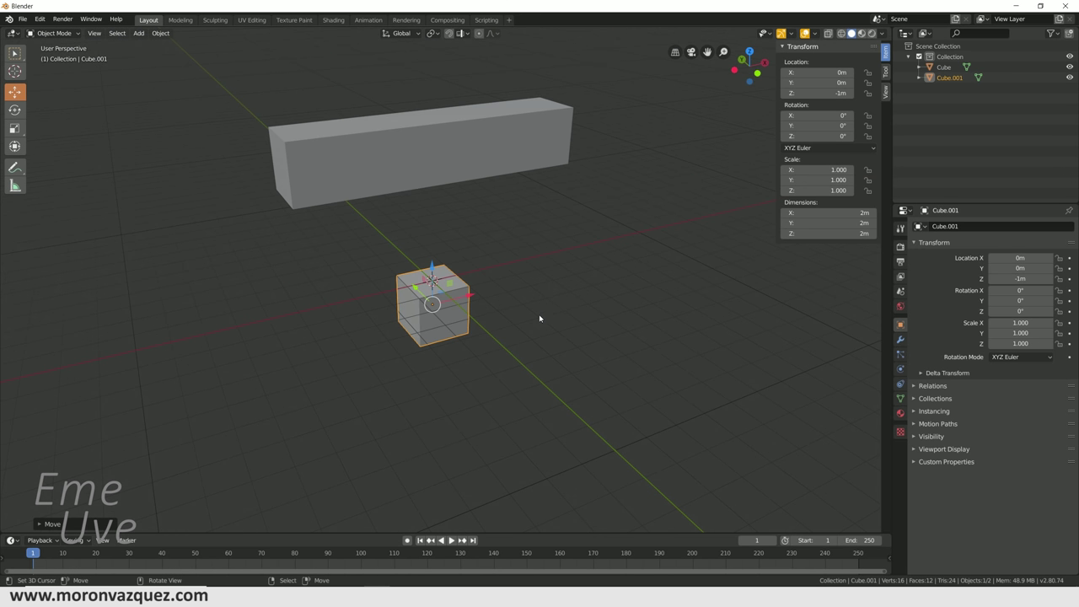
scroll(422, 246, down, 3)
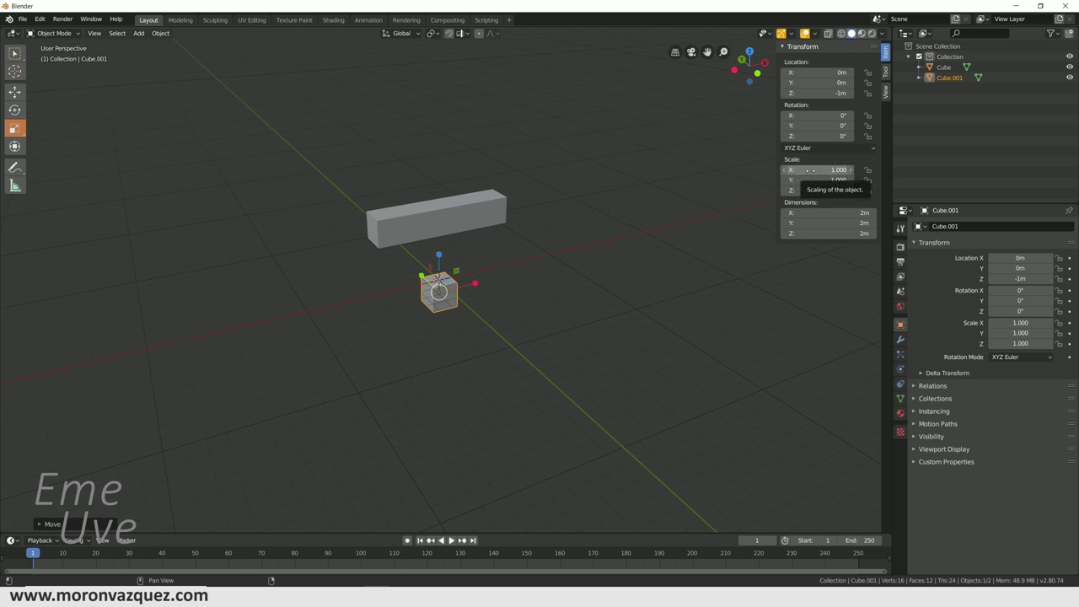
Scale Cube.001 to 100 on X and Y, forming a 200 m ground slab.
click(808, 169)
text(20)
key(Return)
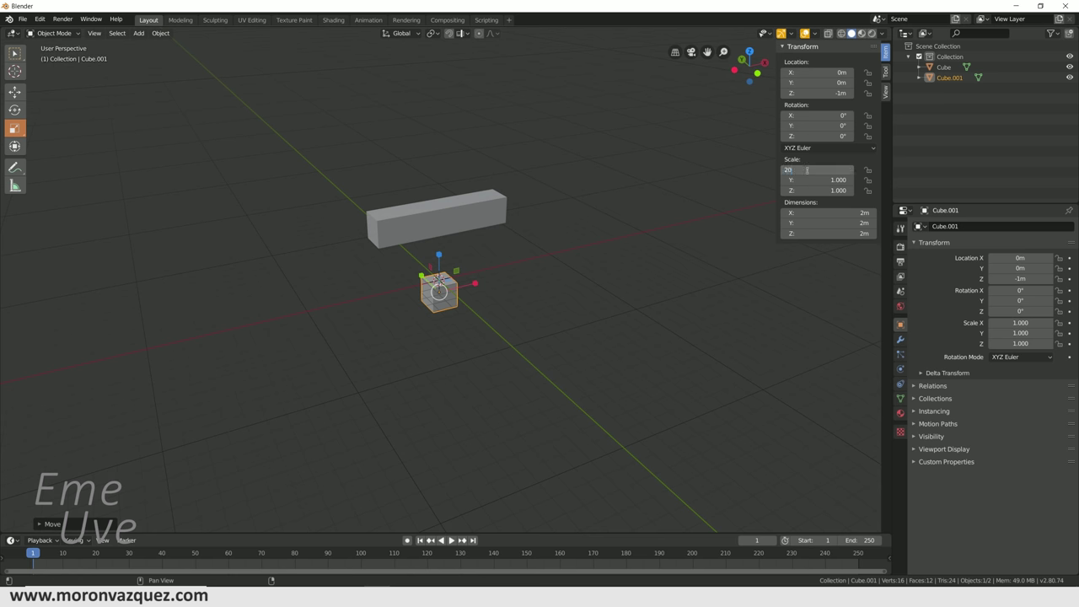
key(Return)
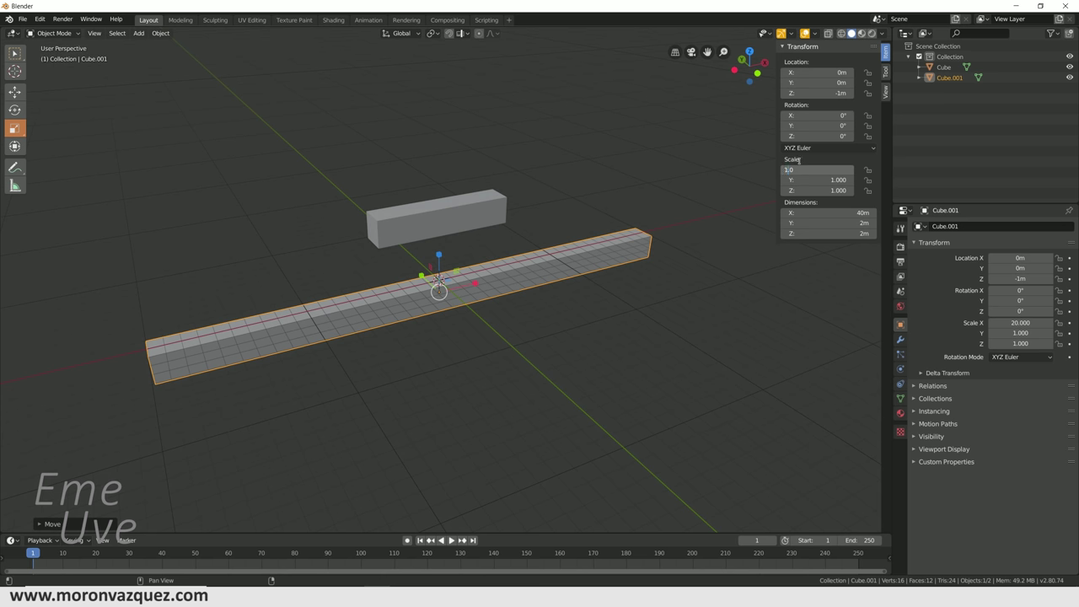
key(Return)
scroll(582, 203, down, 2)
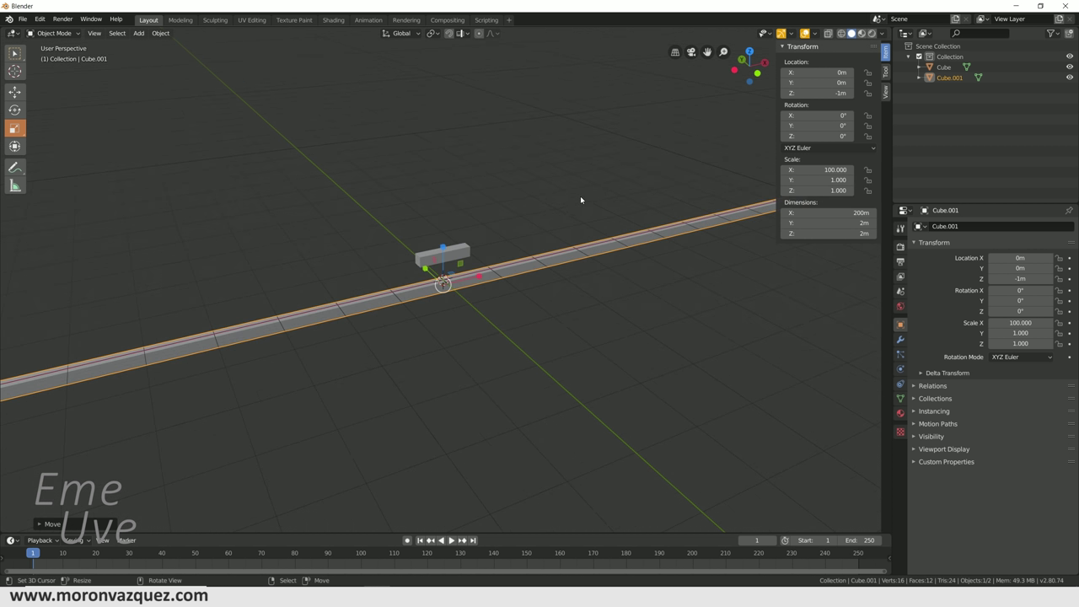
scroll(582, 204, down, 2)
scroll(561, 239, up, 4)
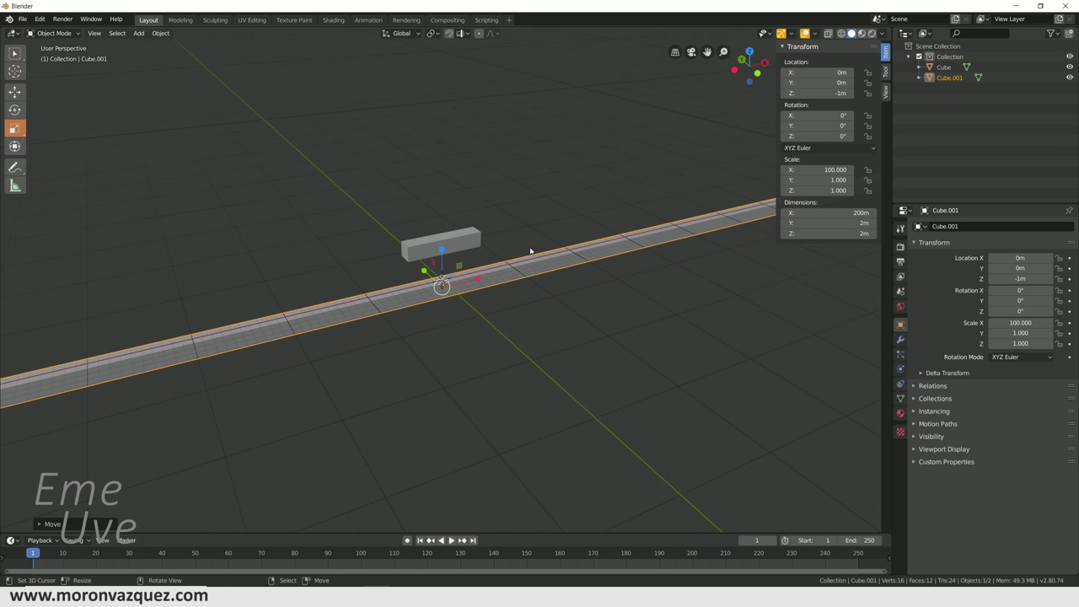
scroll(525, 241, down, 5)
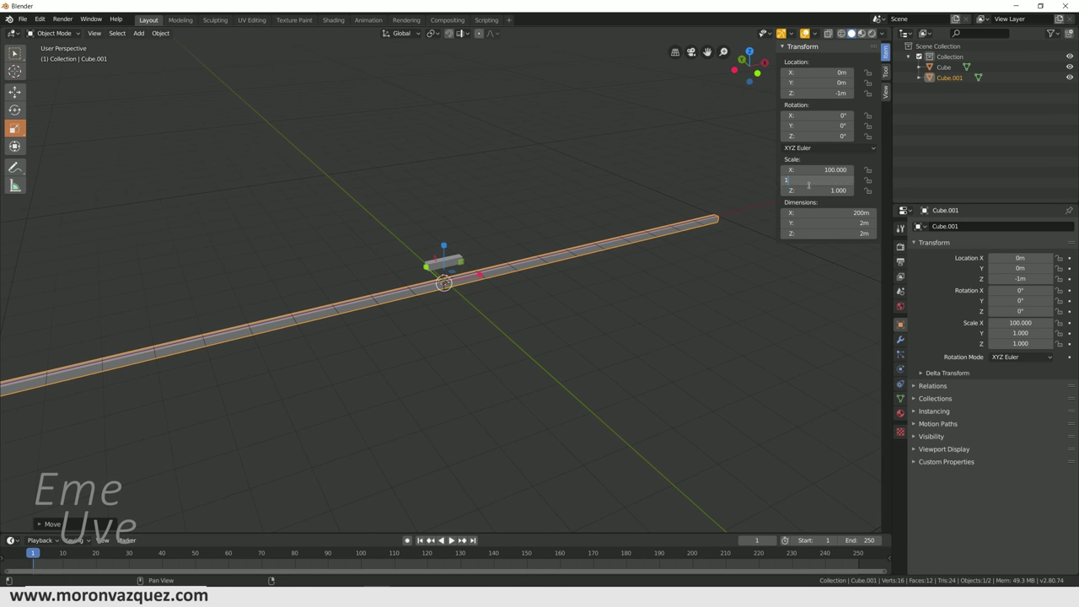
text(100)
key(Return)
scroll(557, 251, down, 3)
mouse_move(558, 251)
middle_down()
mouse_move(550, 298)
mouse_move(556, 261)
mouse_move(512, 274)
mouse_move(470, 247)
middle_up()
scroll(496, 284, up, 5)
scroll(470, 247, up, 3)
Lower the Cube bar along Z with the Move gizmo to rest at 1 m height.
click(406, 215)
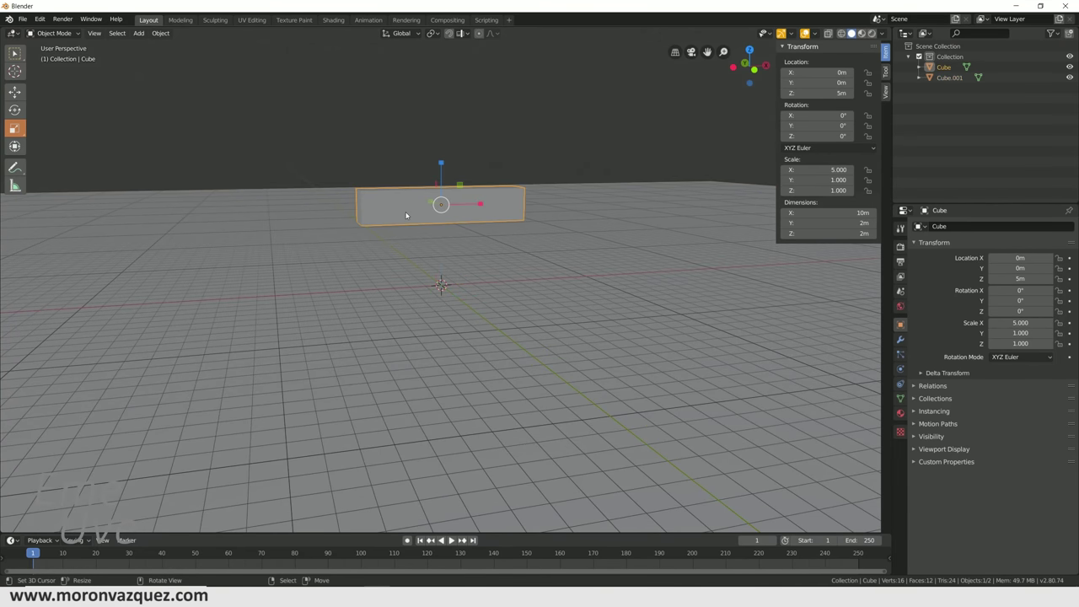
mouse_move(310, 204)
middle_down()
mouse_move(545, 256)
mouse_move(458, 233)
middle_up()
click(13, 92)
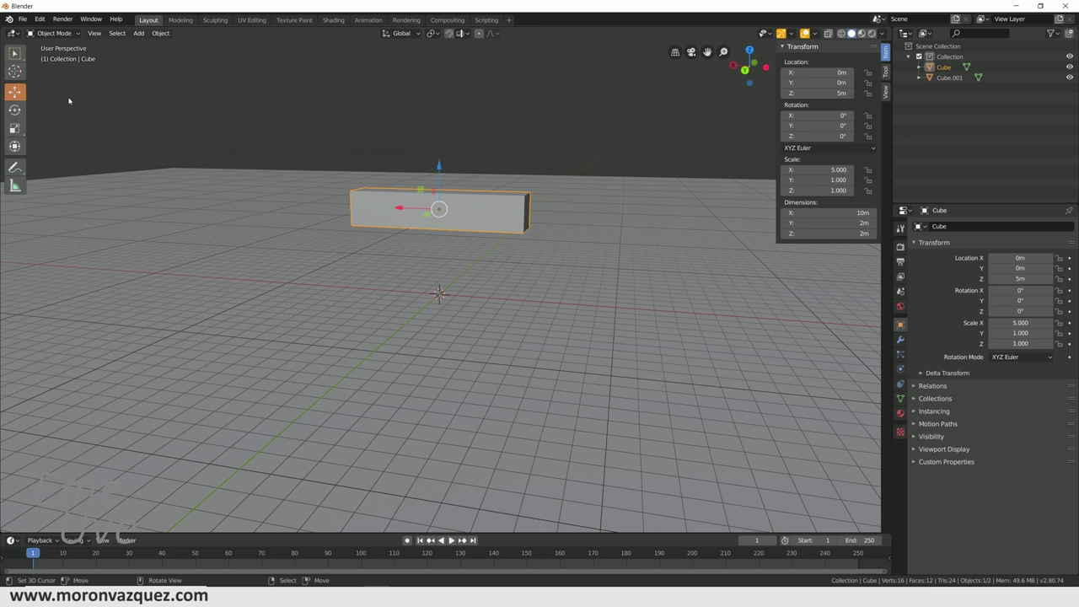
drag(441, 169, 442, 182)
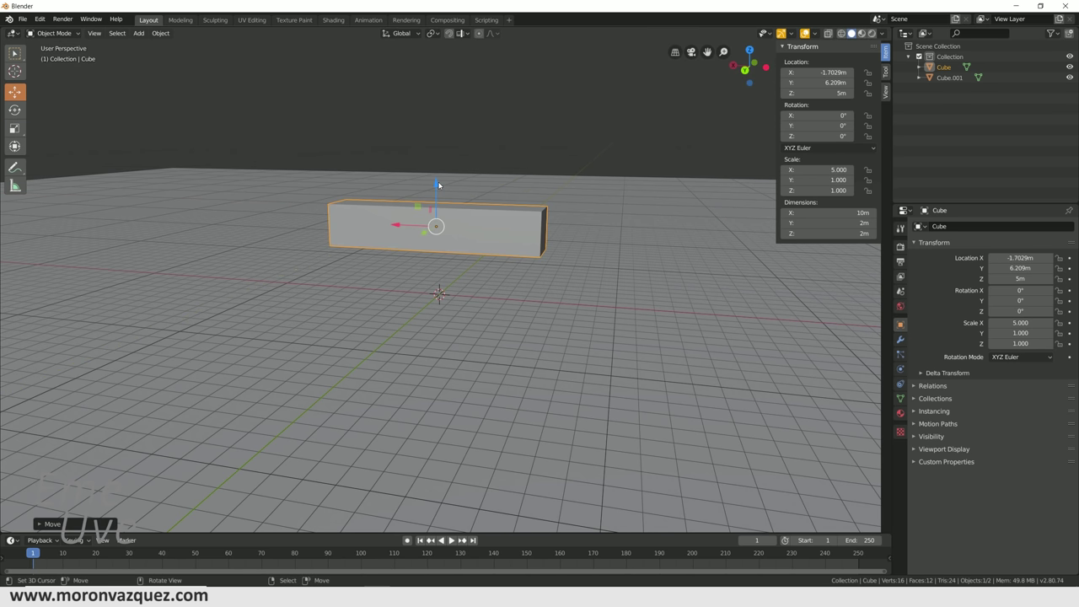
key(ctrl+z)
drag(440, 167, 434, 250)
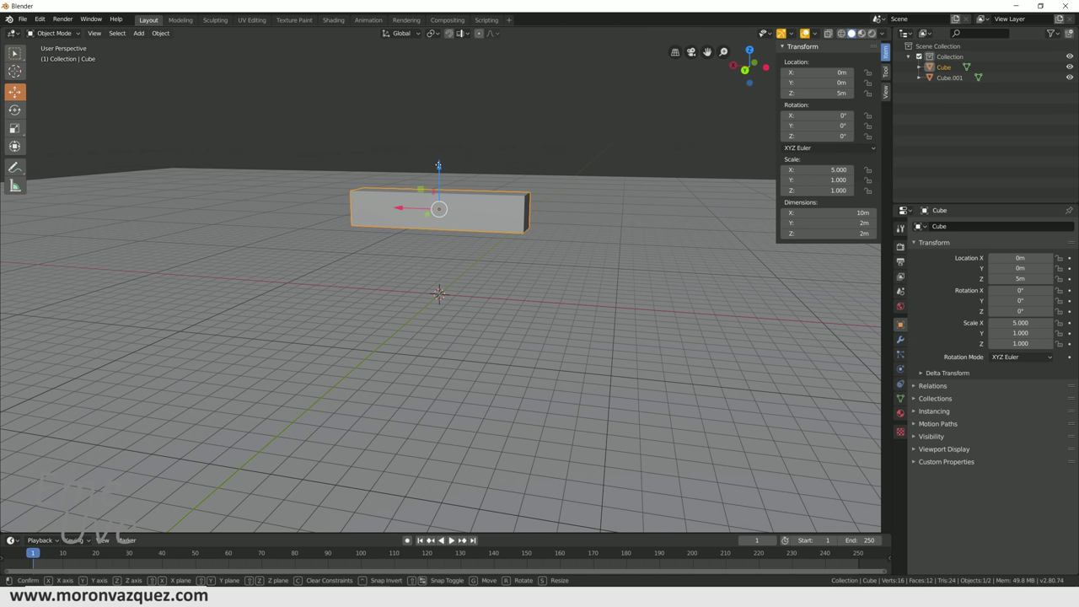
drag(434, 250, 433, 235)
mouse_move(433, 234)
middle_down()
mouse_move(378, 258)
mouse_move(580, 263)
middle_up()
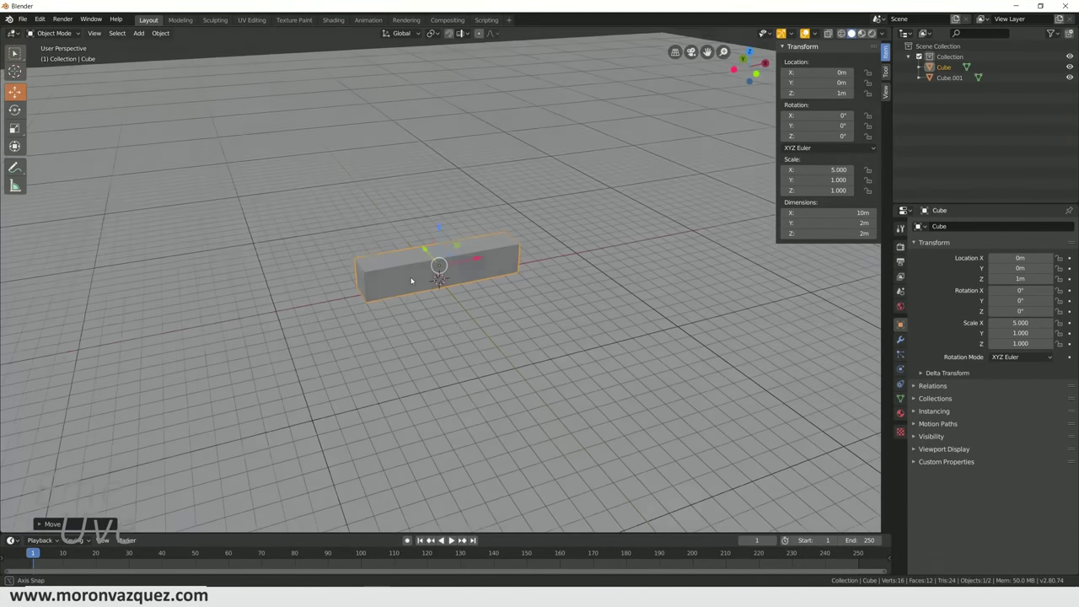
scroll(580, 264, down, 3)
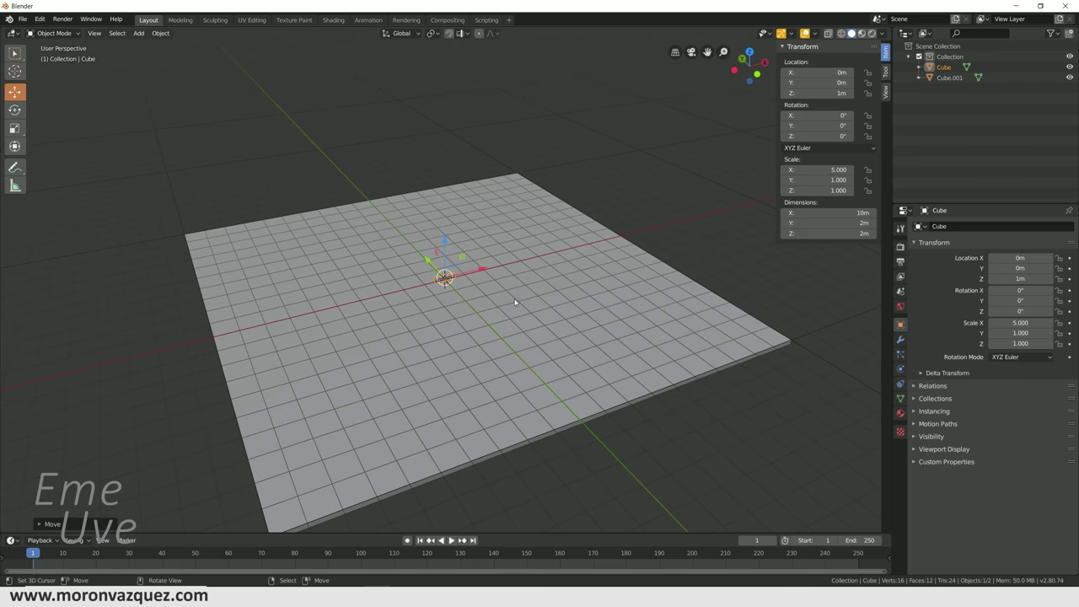
scroll(506, 299, up, 3)
scroll(330, 170, up, 3)
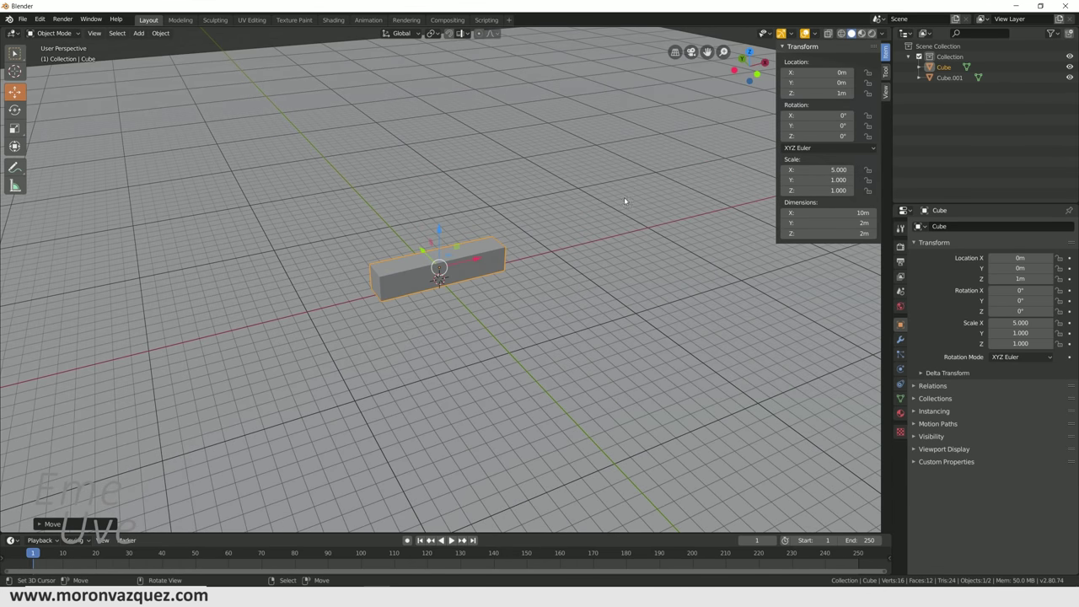
click(566, 186)
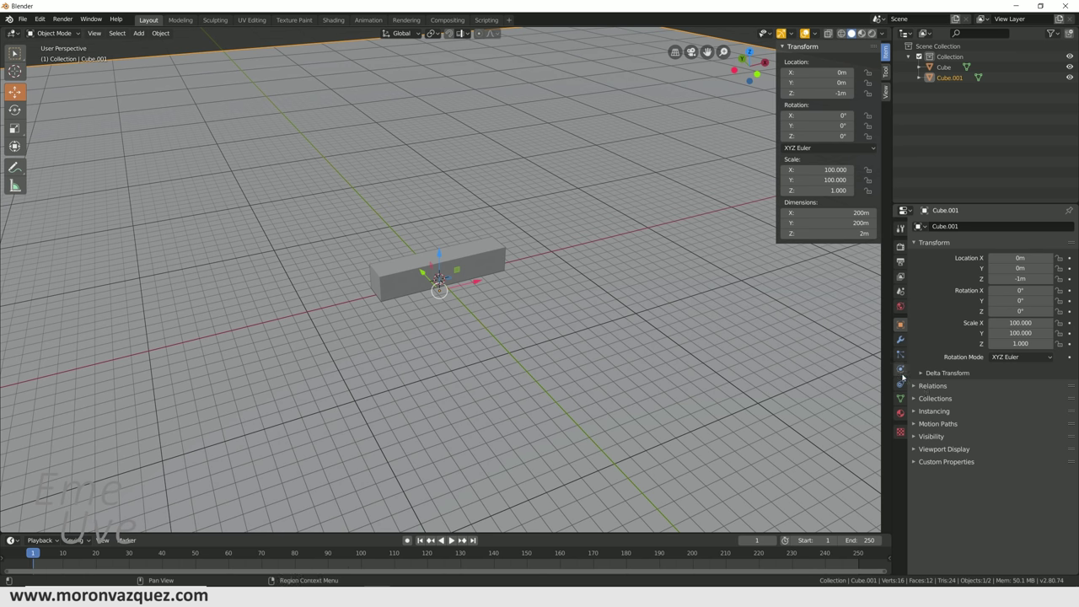
click(900, 370)
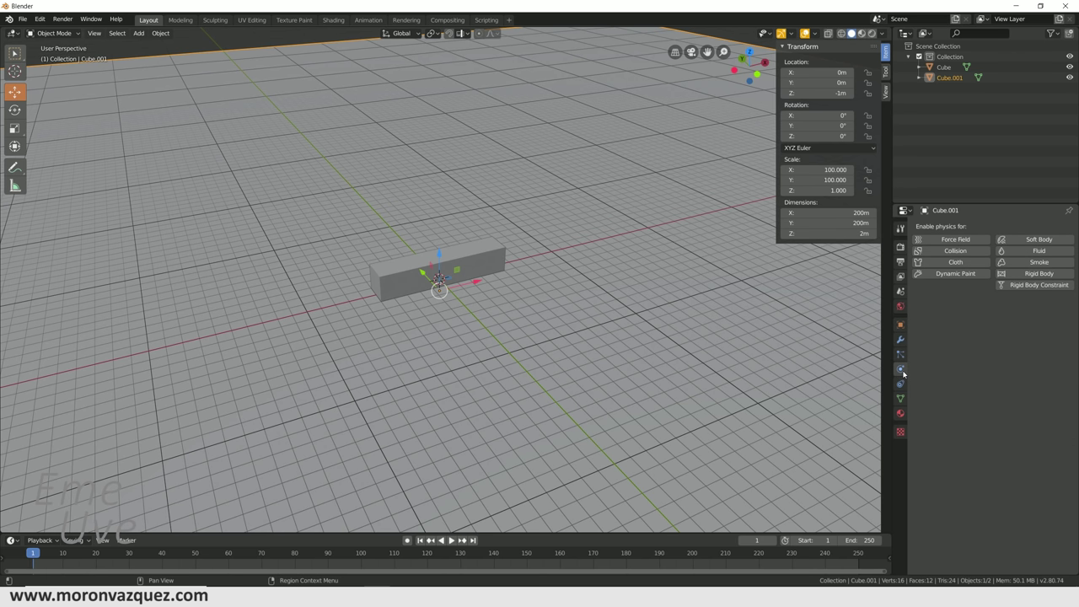
Add Rigid Body physics to the ground slab with Type Passive and Shape Box.
click(1035, 274)
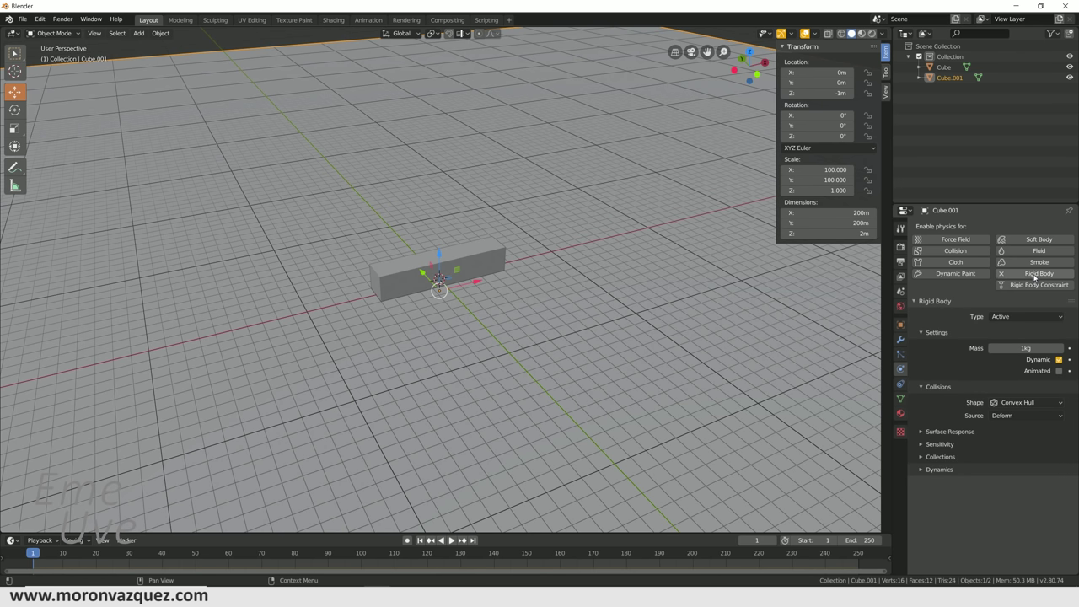
click(1011, 318)
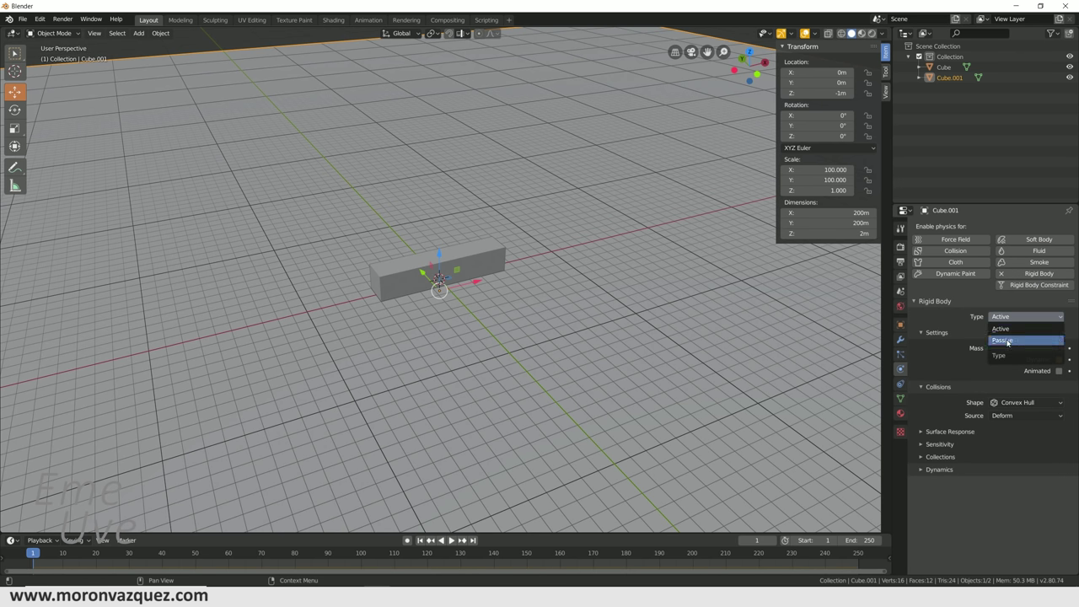
click(1007, 340)
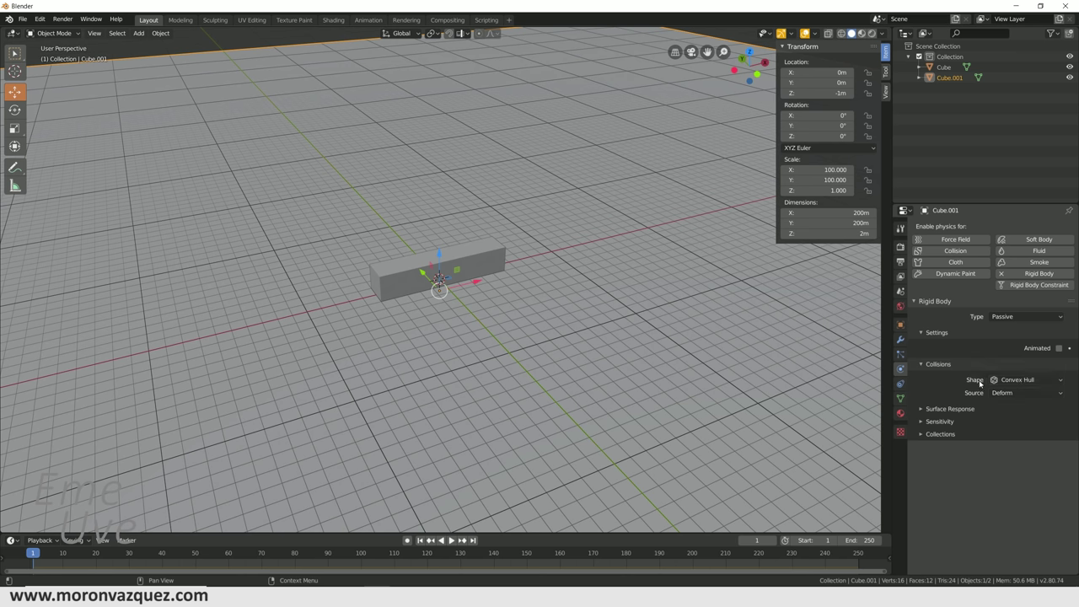
click(1011, 381)
click(1039, 393)
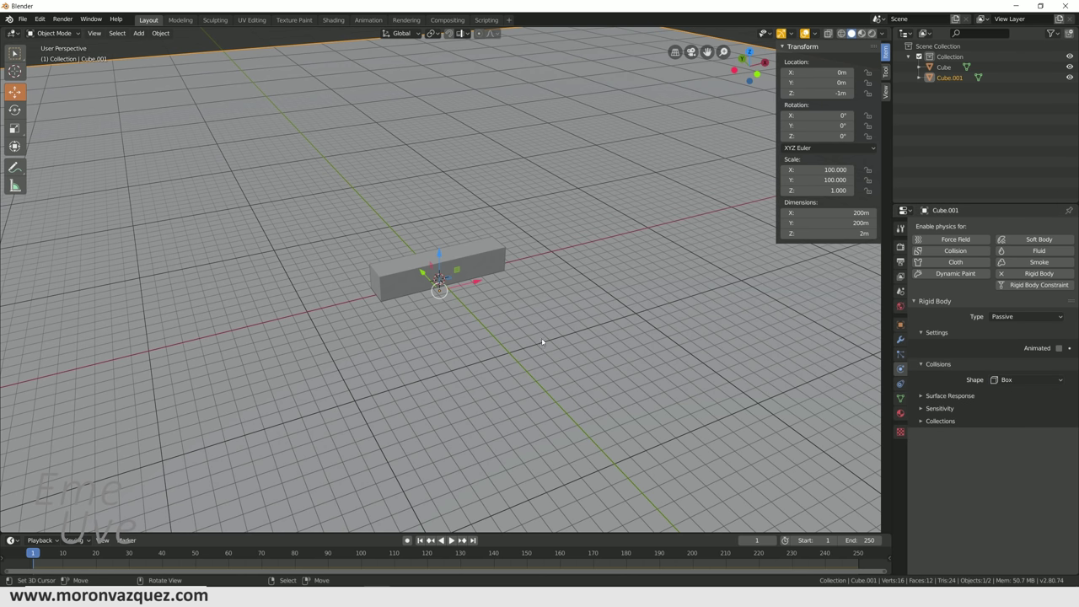
mouse_move(500, 277)
middle_down()
mouse_move(569, 274)
mouse_move(477, 135)
middle_up()
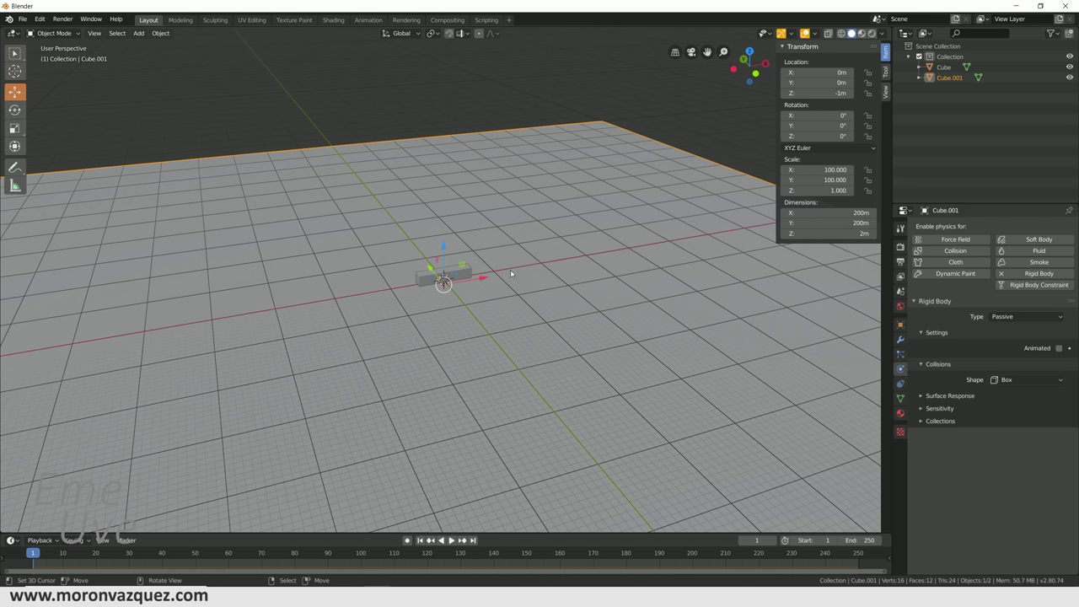
scroll(458, 279, up, 4)
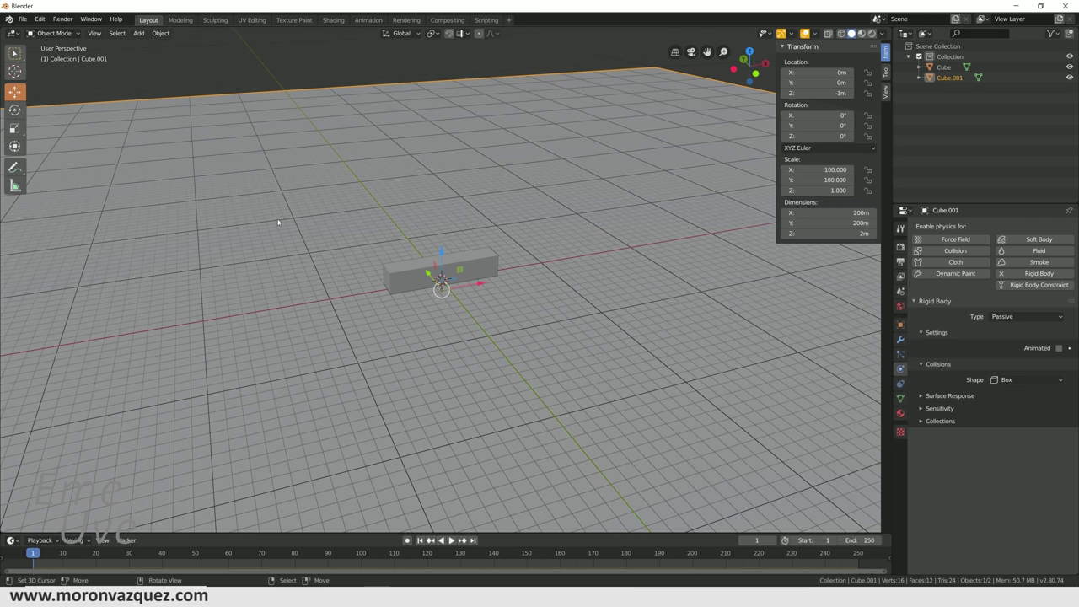
click(470, 267)
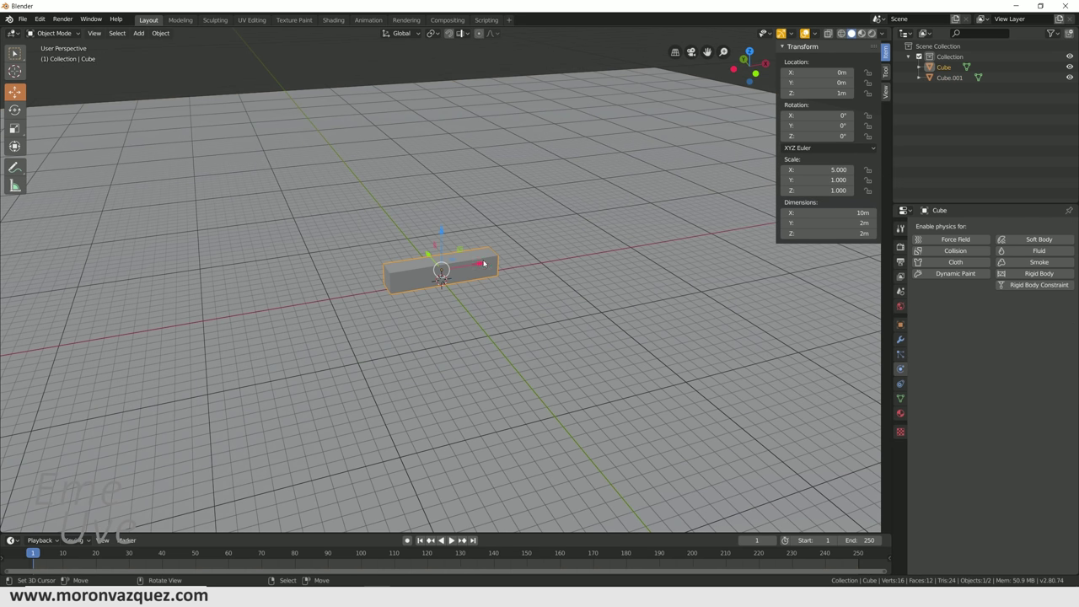
Add Rigid Body physics to the bar with 0.5 kg mass and Box shape, and enlarge the timeline.
click(1027, 276)
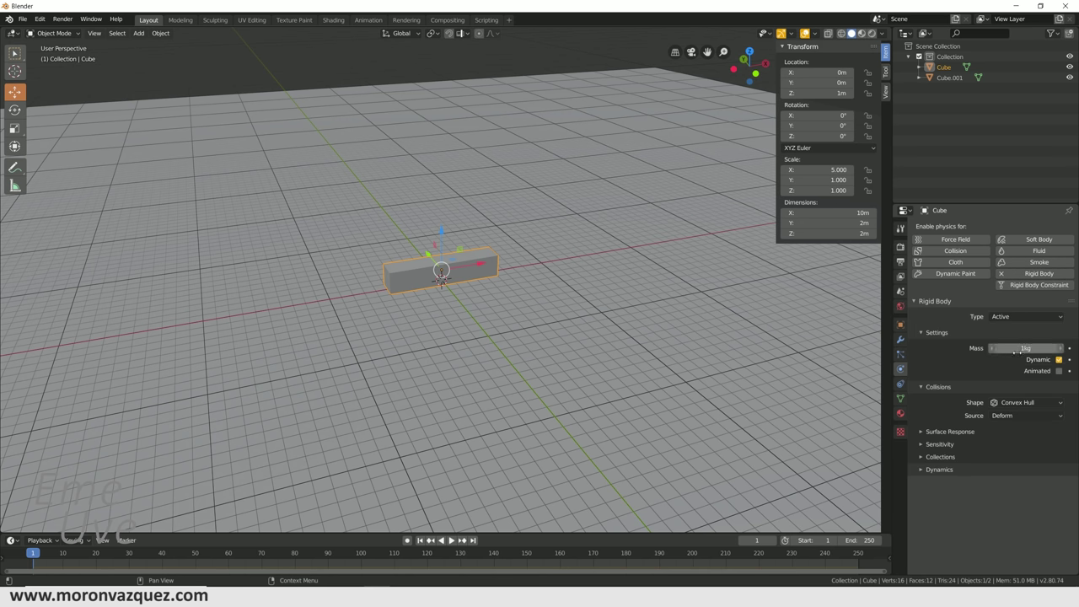
click(1022, 348)
text(0.5)
key(Return)
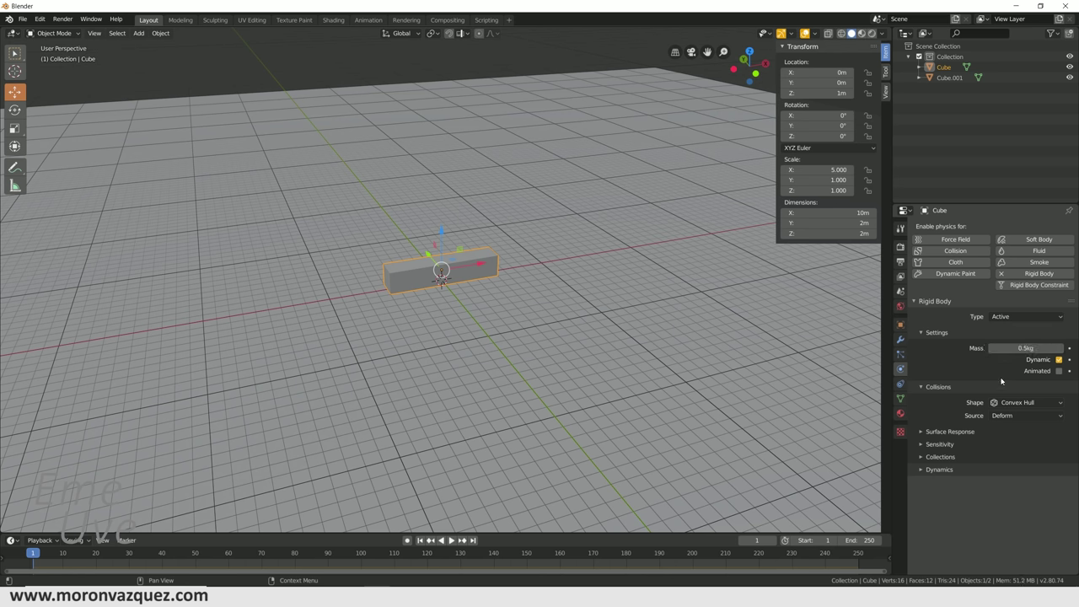
click(1017, 403)
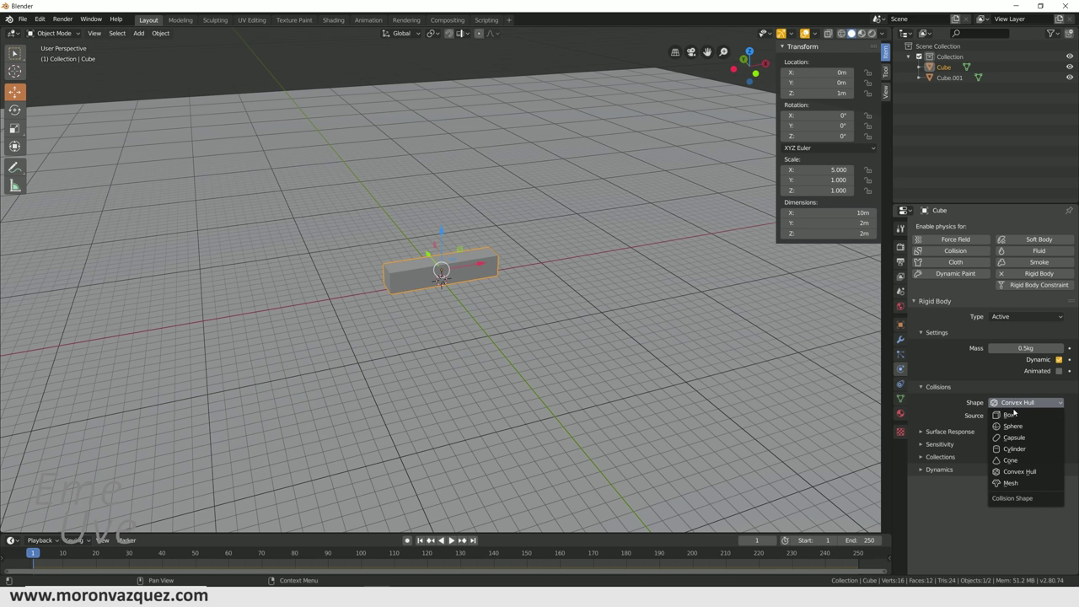
click(1011, 415)
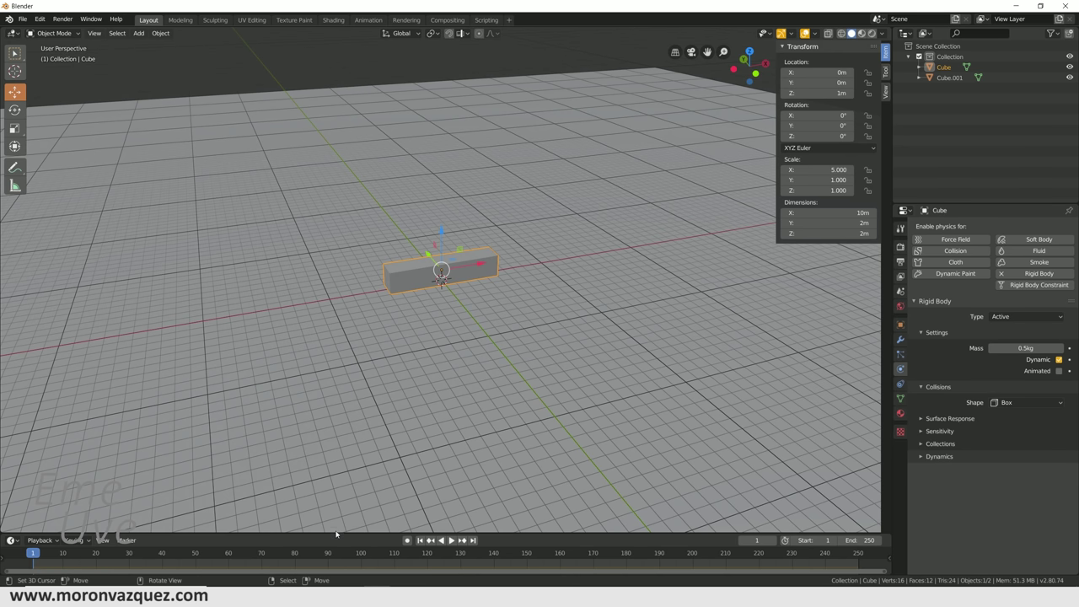
key(g)
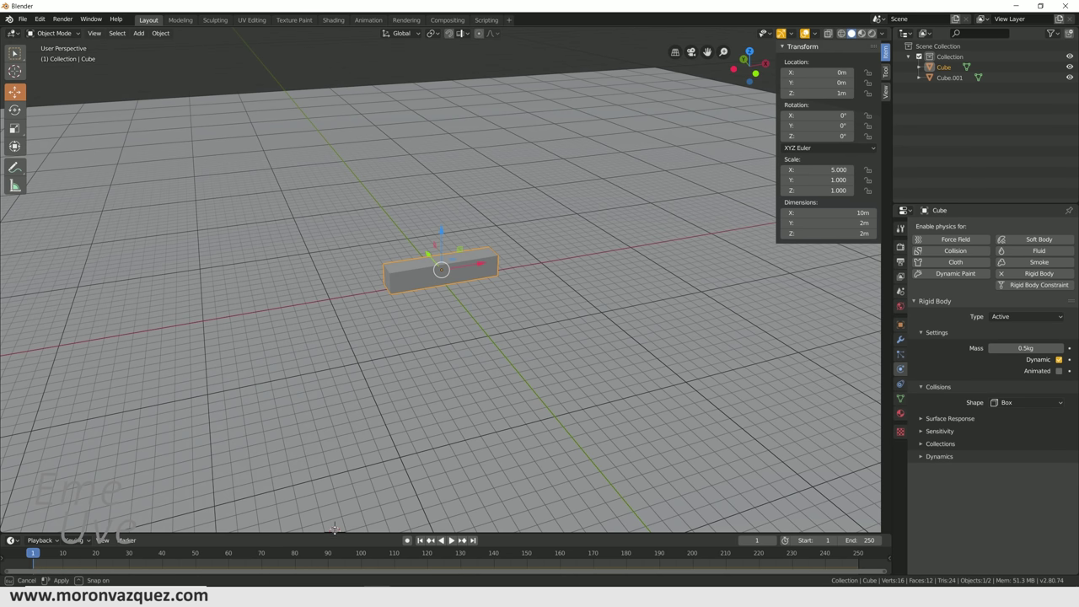
drag(334, 530, 333, 512)
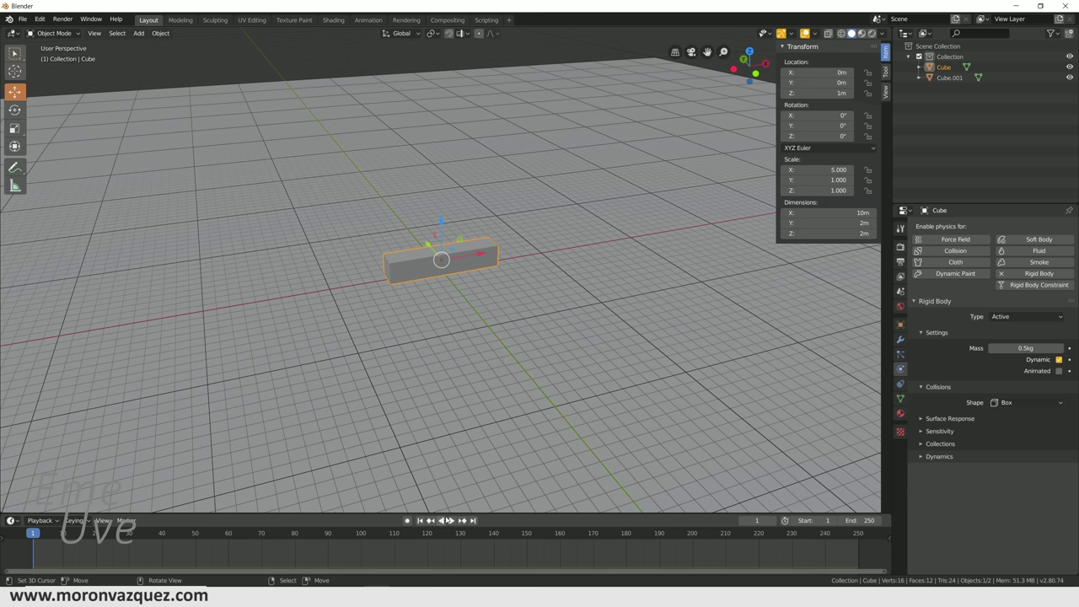
Play the simulation to test the bar on the slab, then stop and rewind to frame 1.
click(452, 520)
middle_drag(468, 393, 449, 372)
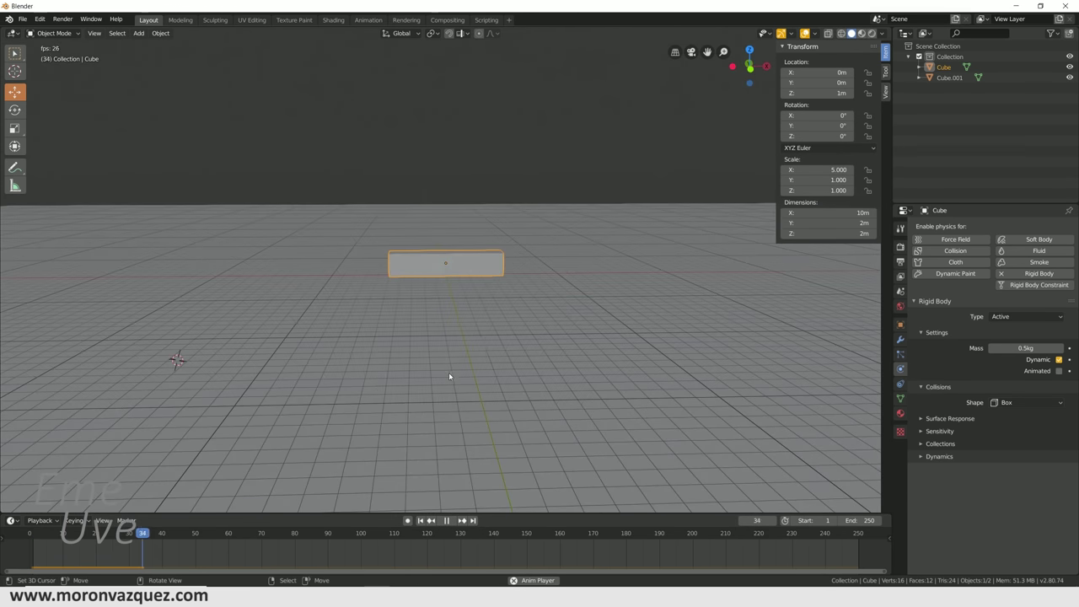
middle_drag(401, 317, 407, 386)
scroll(449, 342, up, 4)
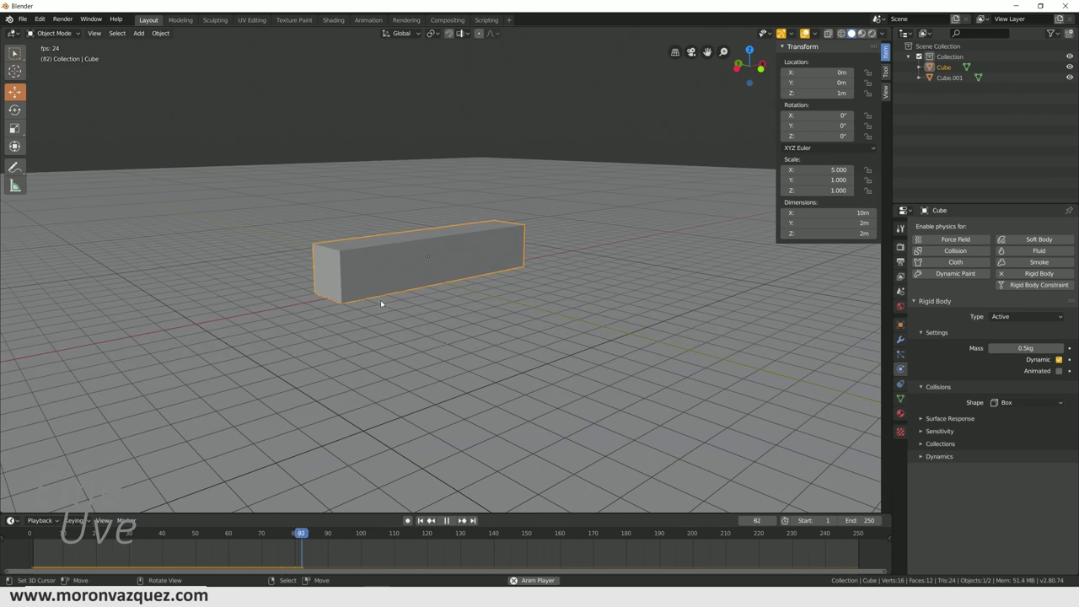
click(449, 520)
click(420, 521)
Nudge the bar slightly lower and replay the simulation, rewinding to frame 1.
drag(433, 213, 433, 217)
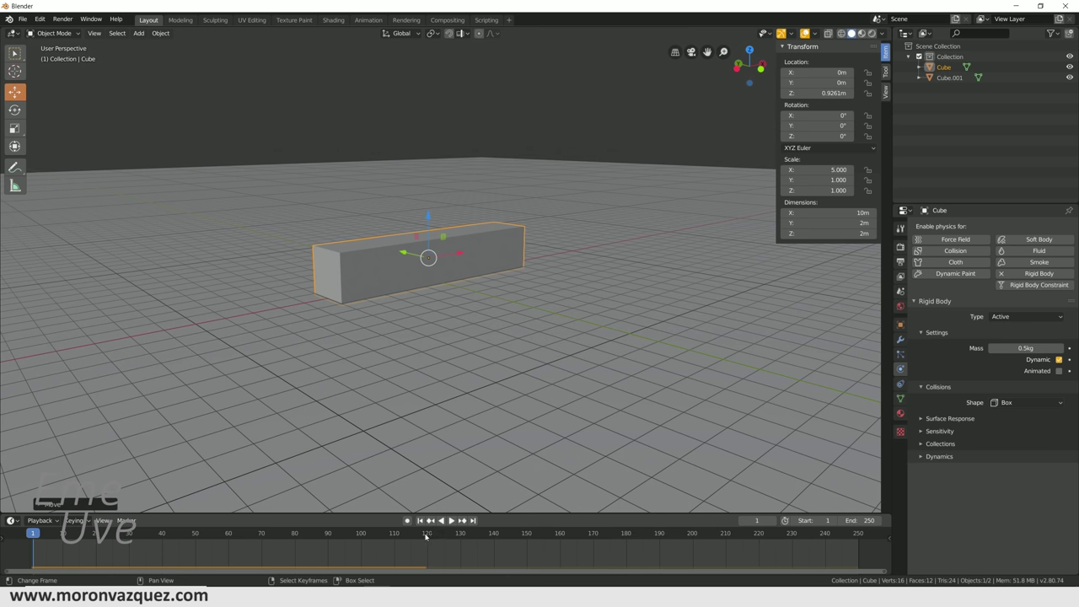
click(452, 520)
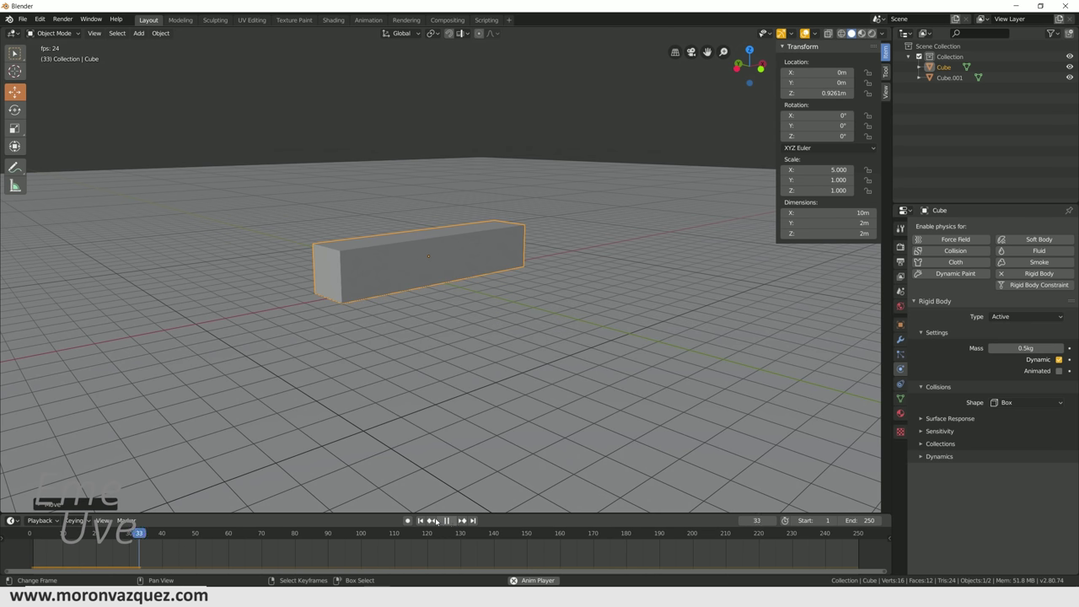
click(447, 520)
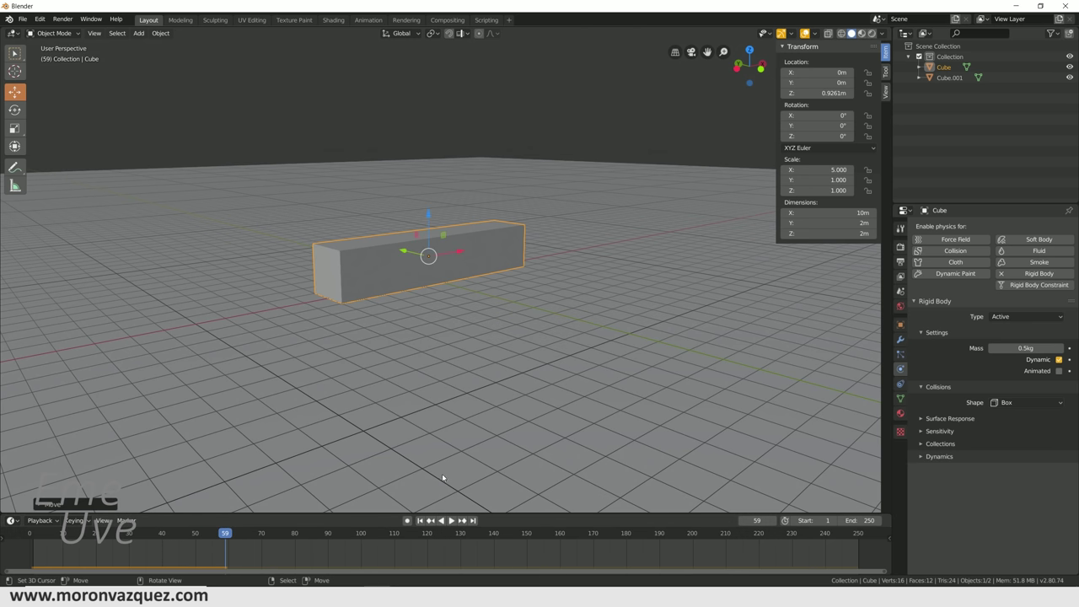
key(shift+Left)
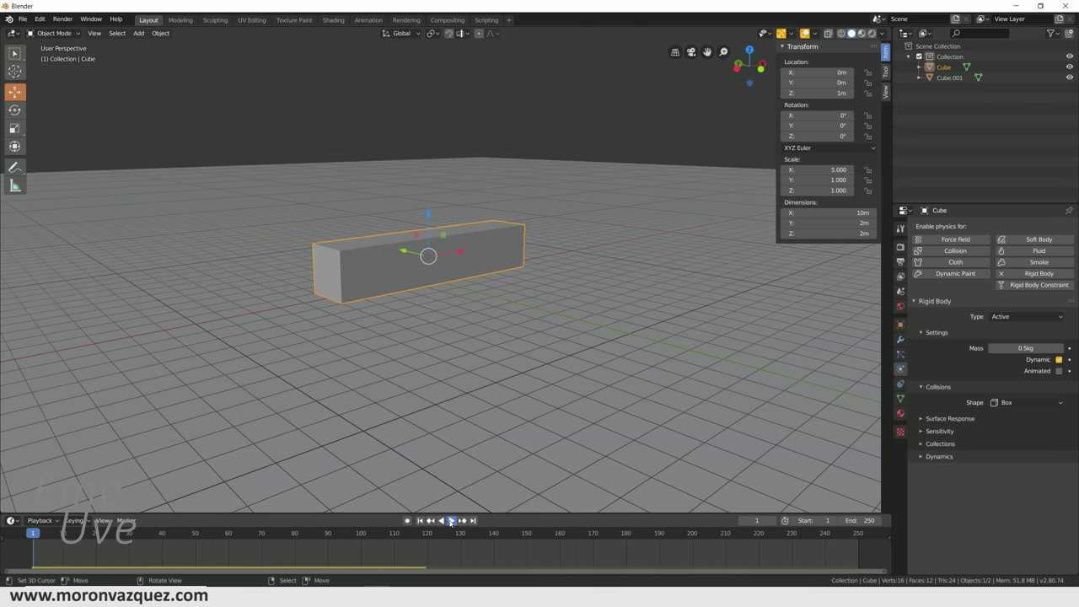
click(451, 520)
click(448, 520)
click(420, 520)
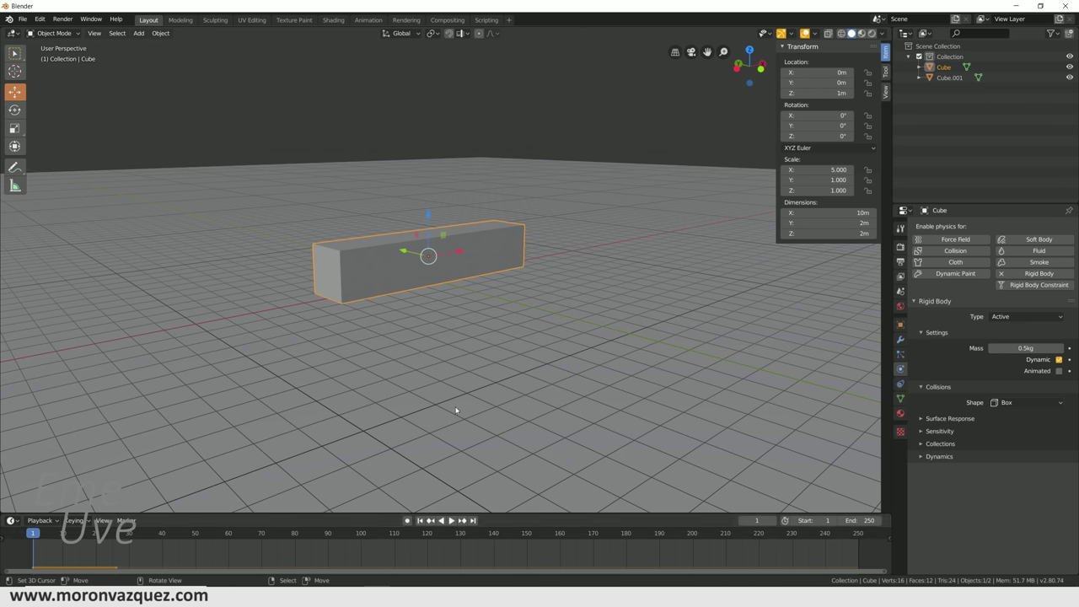
Raise the bar high, watch it fall in playback, then rewind and undo it back to 1 m.
middle_drag(458, 410, 350, 416)
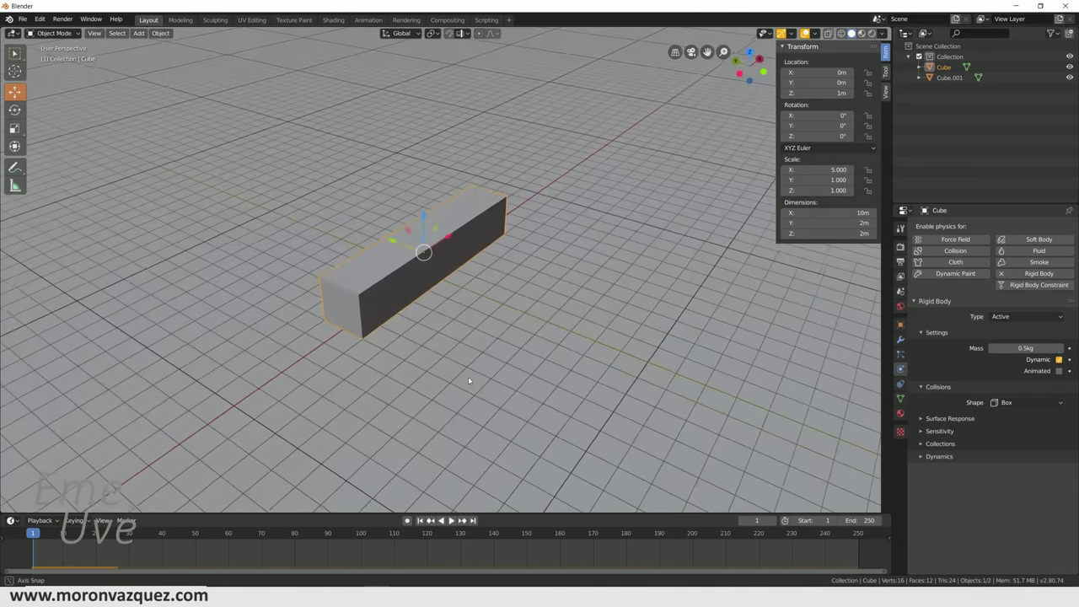
mouse_move(391, 386)
middle_down()
mouse_move(468, 376)
mouse_move(472, 344)
middle_up()
scroll(468, 363, down, 4)
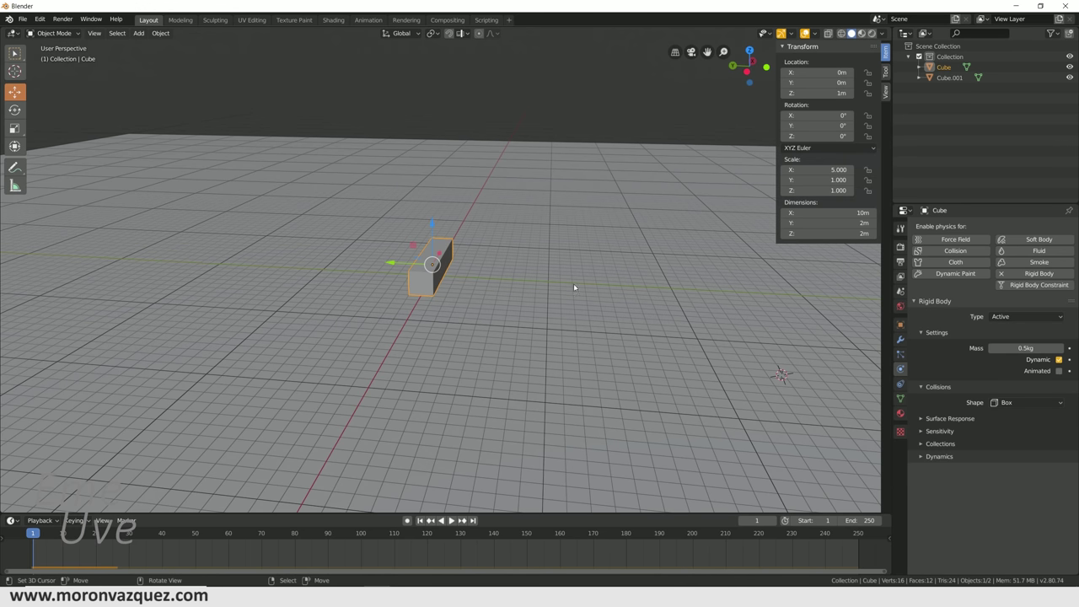
middle_drag(557, 309, 478, 274)
mouse_move(447, 229)
mouse_down()
mouse_move(445, 100)
mouse_move(442, 110)
mouse_up()
click(14, 109)
click(451, 521)
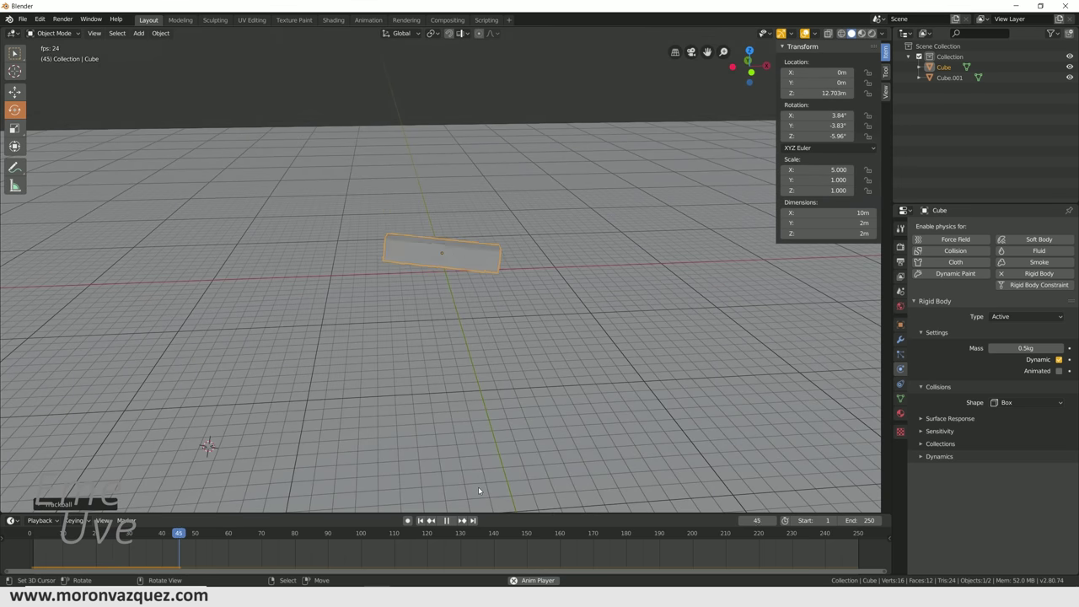
click(446, 520)
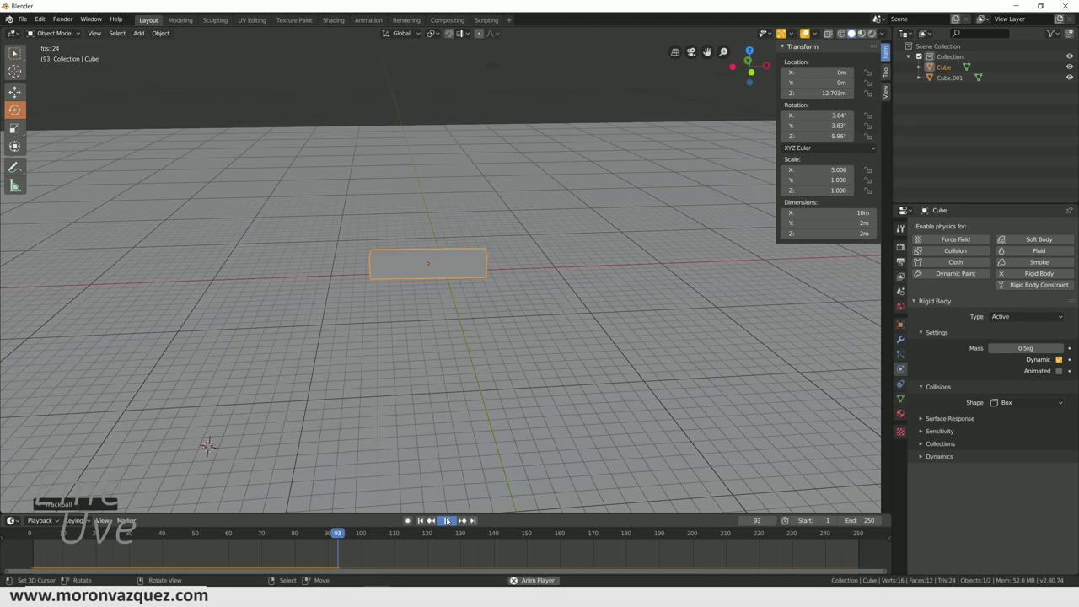
key(shift+Left)
key(ctrl+z)
middle_drag(452, 388, 453, 470)
scroll(440, 337, up, 3)
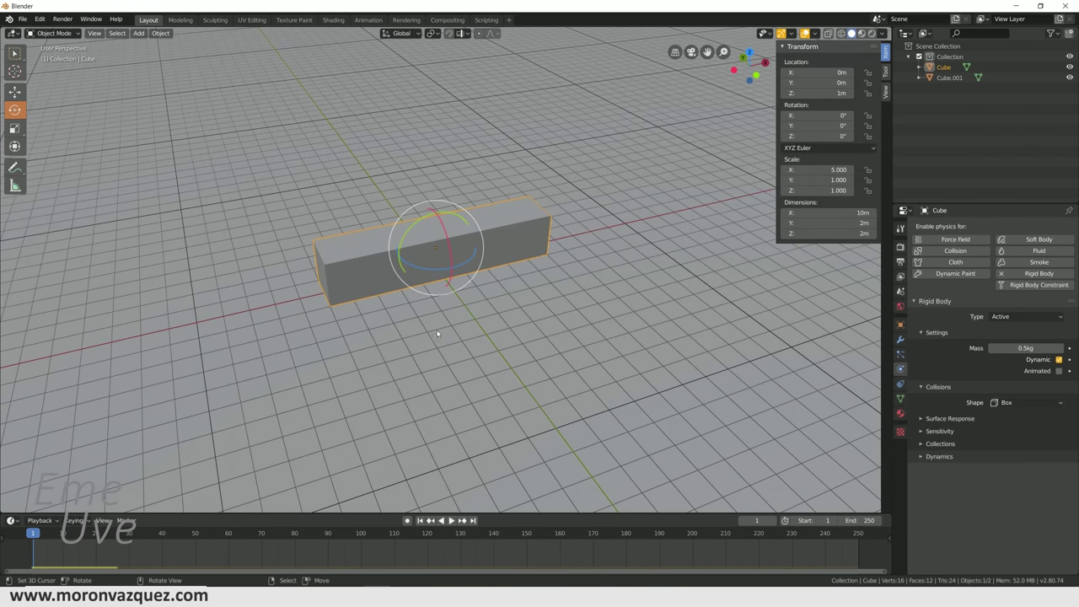
In right side view, duplicate the bar and move the copy +5 m along Y.
mouse_move(440, 338)
middle_down()
mouse_move(466, 338)
mouse_move(450, 340)
mouse_move(469, 323)
middle_up()
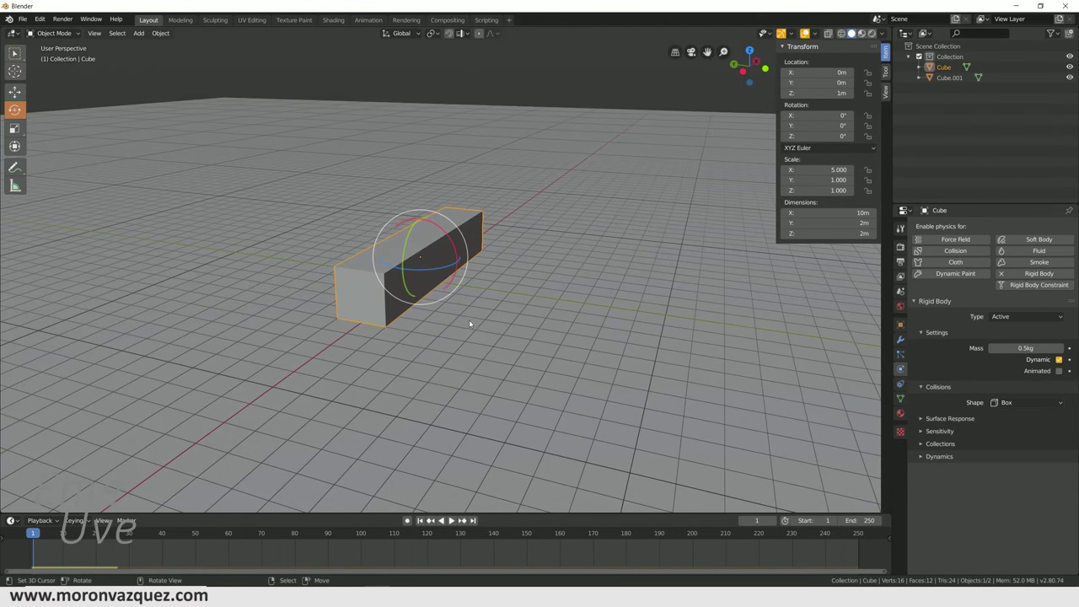
key(KP_1)
key(KP_3)
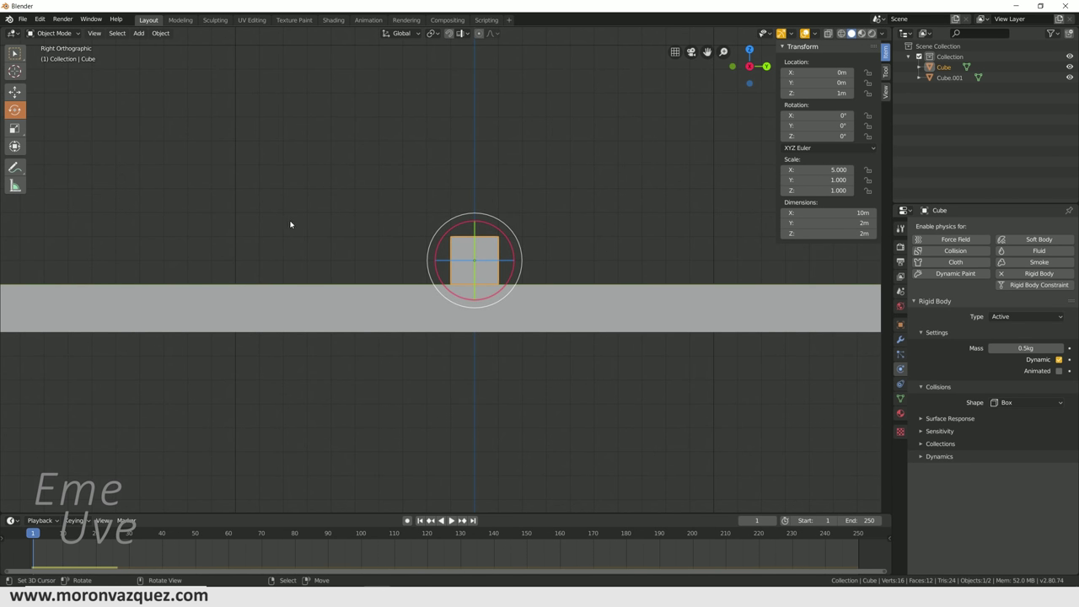
click(15, 91)
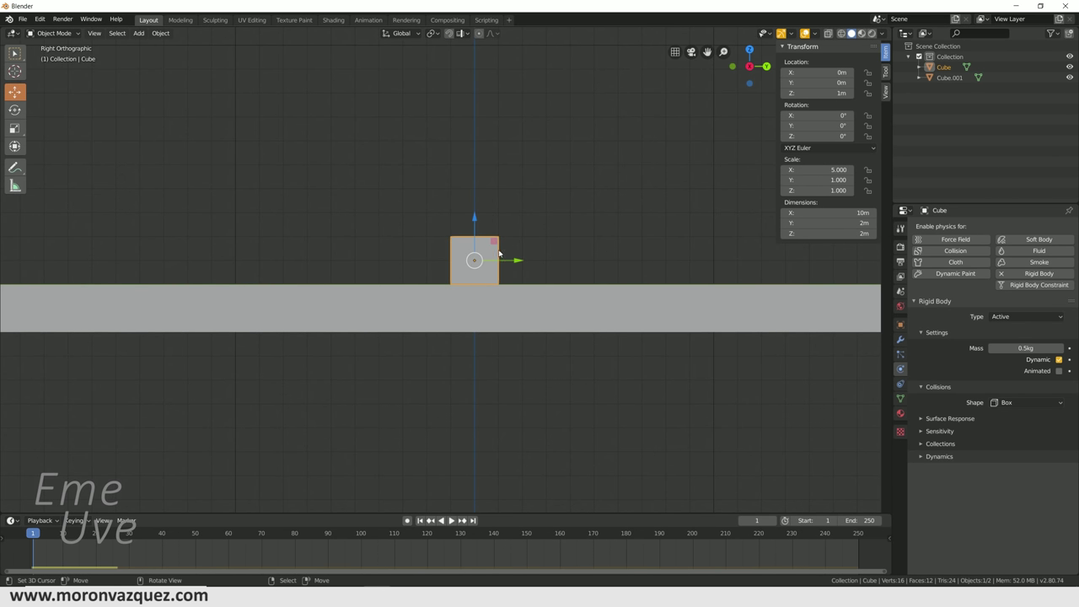
key(shift)
key(shift+s)
key(shift+d)
right_click(502, 254)
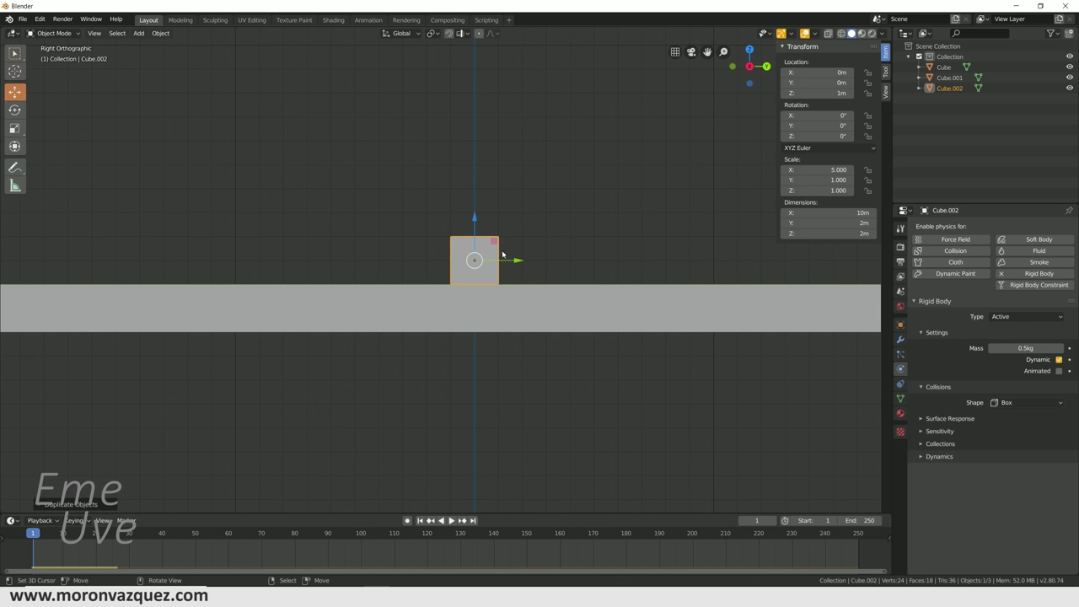
drag(519, 260, 641, 266)
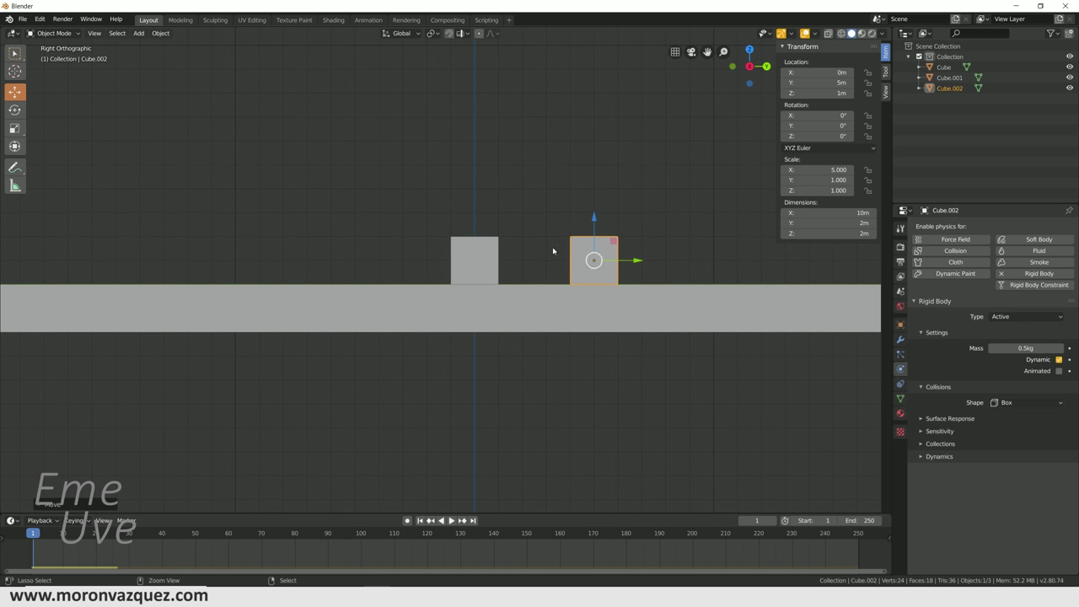
Duplicate the second bar, move it further along Y, then delete that misplaced copy.
shift+middle_drag(609, 309, 455, 306)
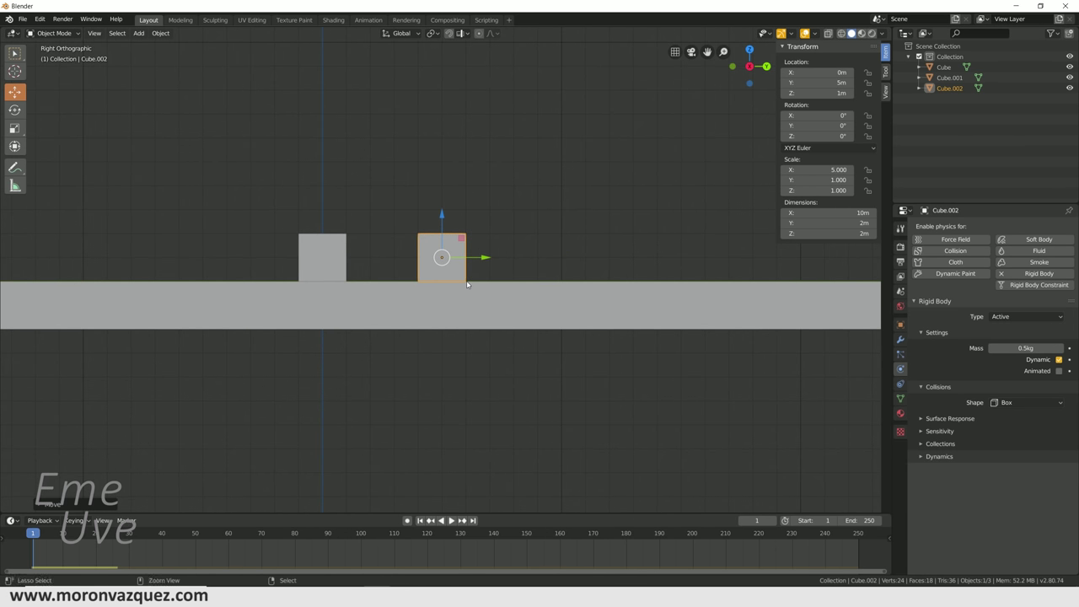
key(shift+d)
right_click(481, 259)
key(g)
right_click(595, 259)
drag(485, 259, 599, 253)
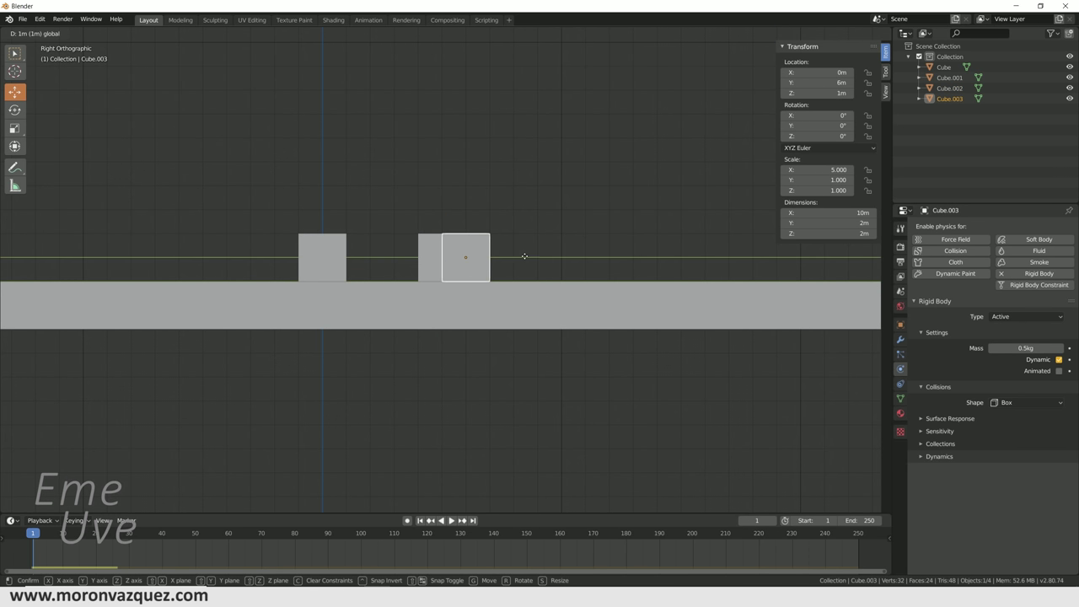
click(599, 253)
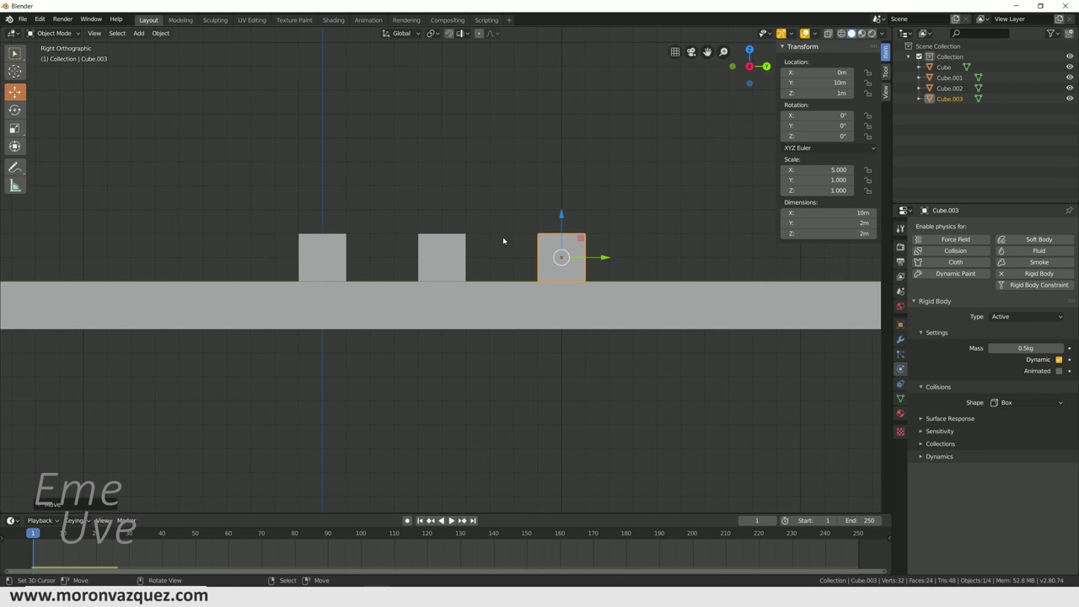
key(Delete)
Duplicate the original bar and place the copy at Y −5 m.
click(337, 253)
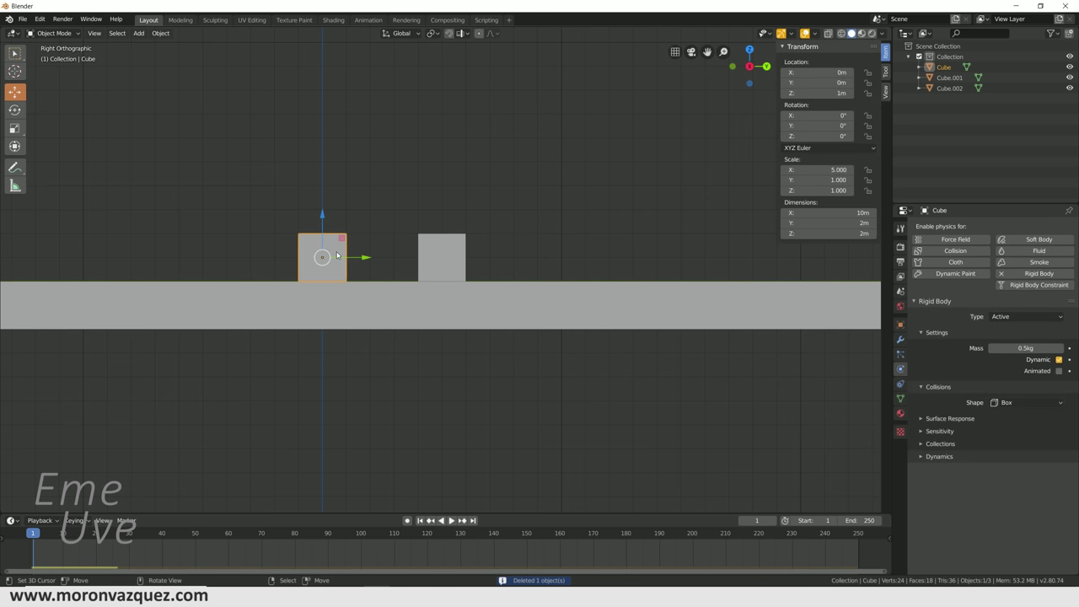
key(shift+d)
key(Escape)
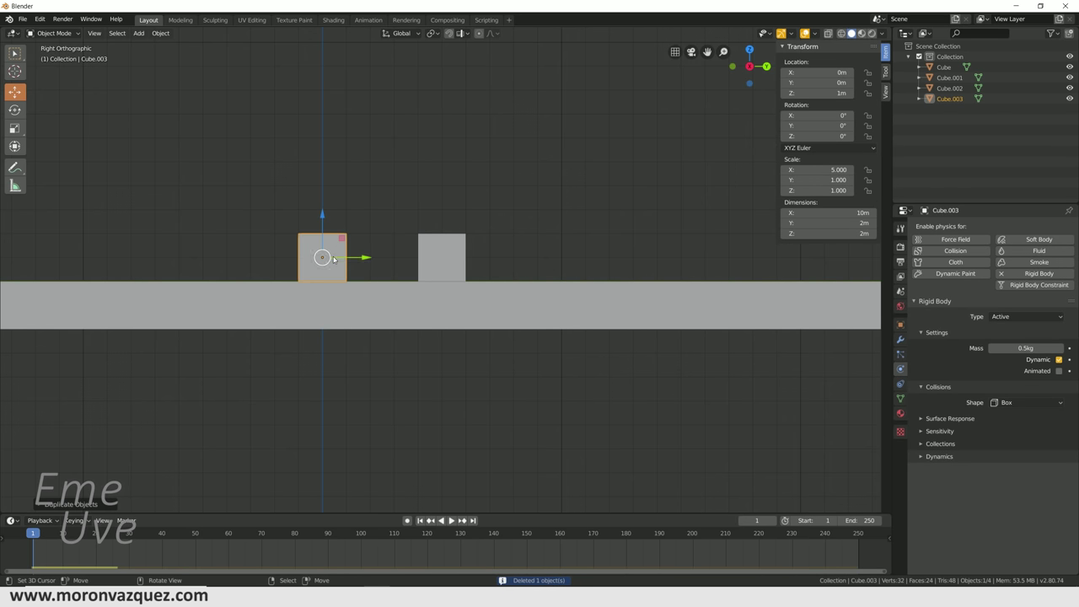
drag(358, 257, 238, 258)
mouse_move(355, 270)
middle_down()
mouse_move(291, 331)
mouse_move(386, 290)
mouse_move(555, 318)
mouse_move(568, 275)
mouse_move(566, 307)
mouse_move(581, 297)
mouse_move(642, 309)
mouse_move(636, 323)
mouse_move(503, 274)
mouse_move(506, 261)
mouse_move(563, 241)
middle_up()
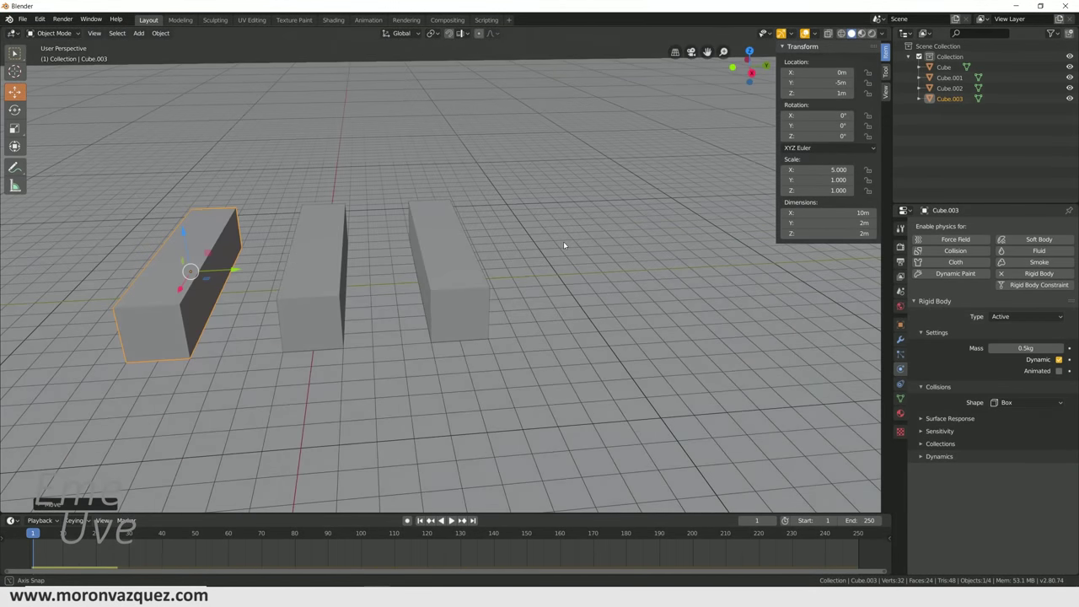
Select the blocks and leave the X dimension unchanged at 10 m.
mouse_move(340, 310)
middle_down()
mouse_move(339, 285)
mouse_move(343, 305)
mouse_move(381, 335)
middle_up()
shift+click(380, 335)
shift+click(461, 273)
mouse_move(742, 237)
middle_down()
mouse_move(752, 218)
mouse_move(842, 216)
middle_up()
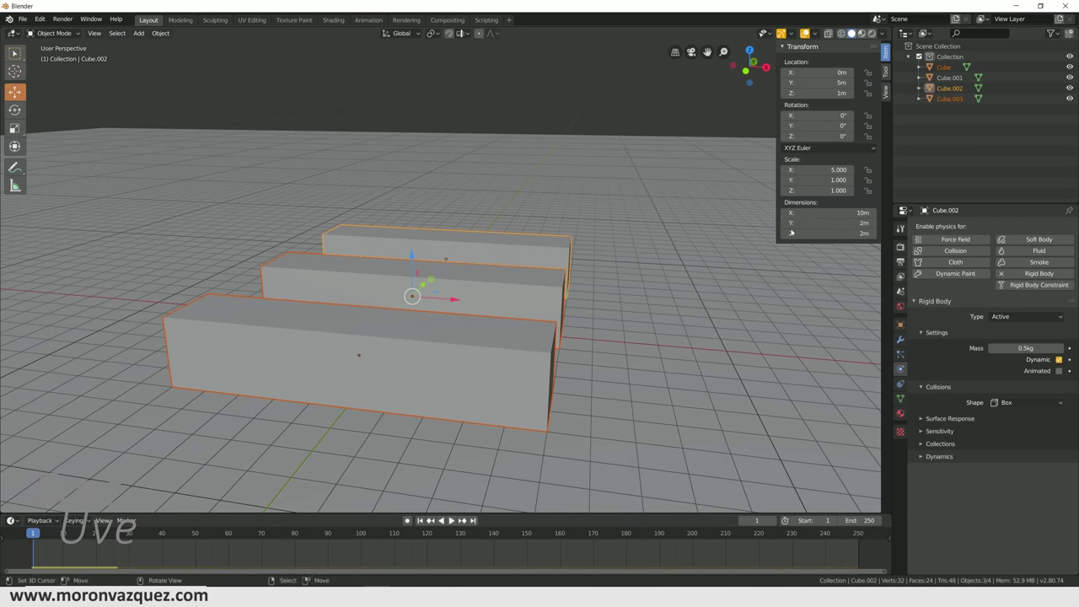
click(818, 213)
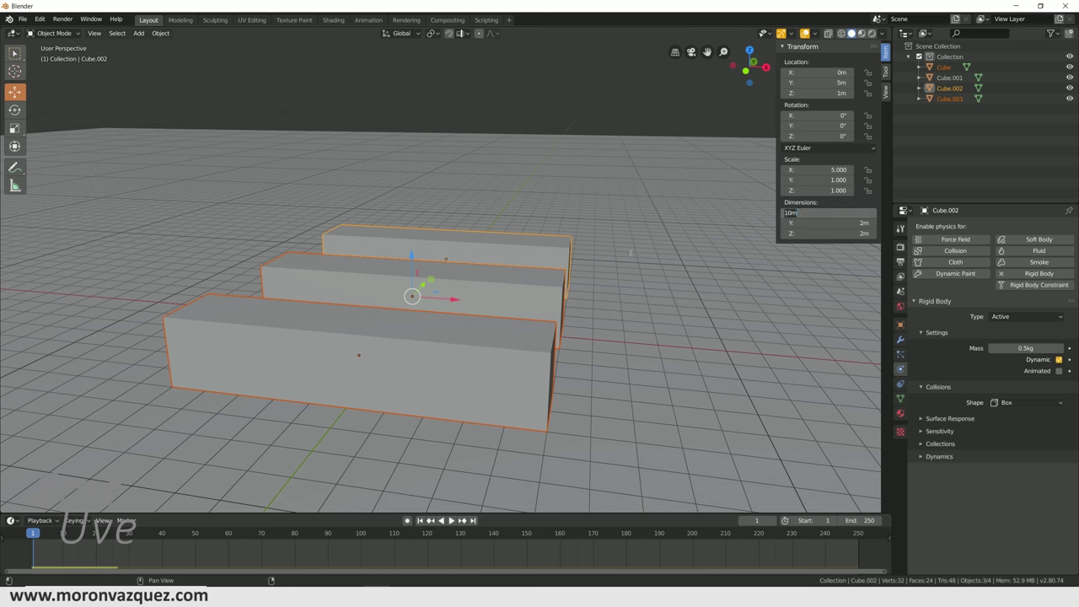
key(Return)
Duplicate the three blocks and lift the copies 2 m onto the first layer.
mouse_move(674, 237)
middle_down()
mouse_move(626, 253)
mouse_move(319, 277)
middle_up()
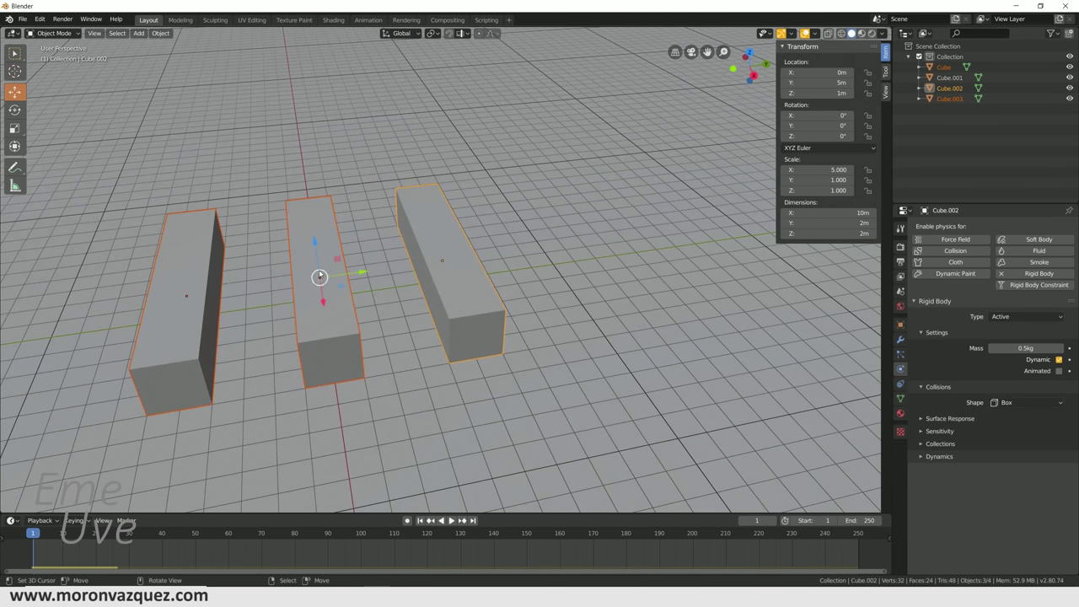
click(183, 294)
shift+click(303, 274)
shift+click(484, 302)
middle_drag(483, 302, 480, 275)
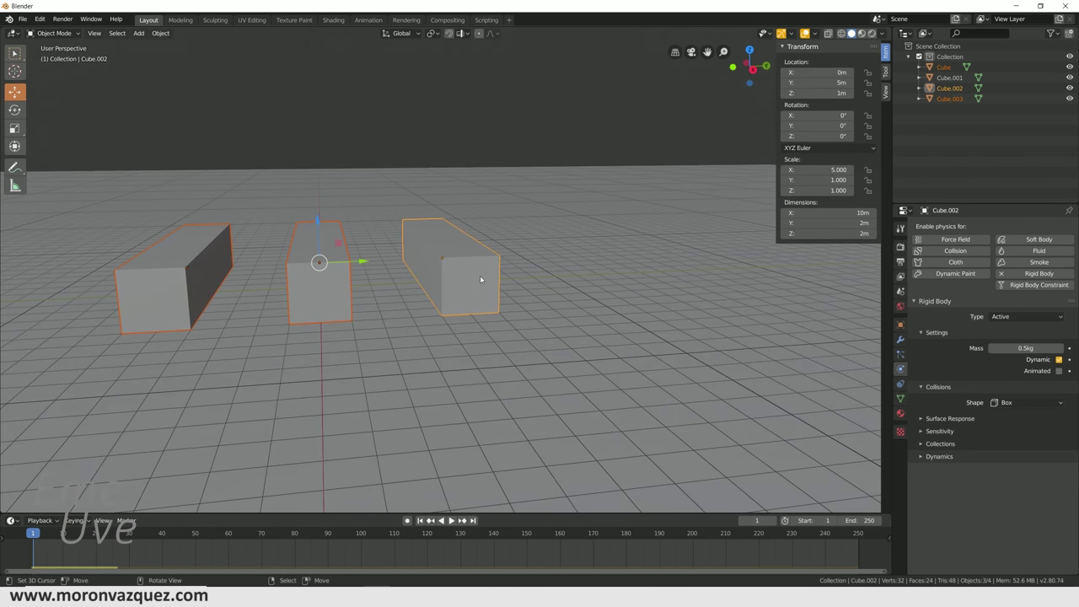
key(shift+d)
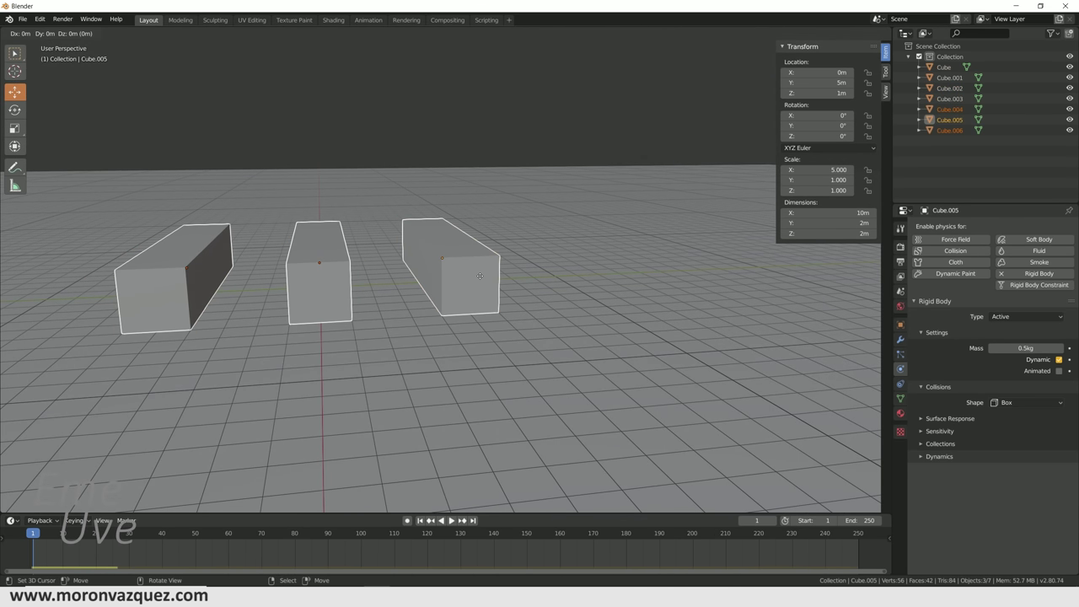
right_click(480, 275)
key(KP_3)
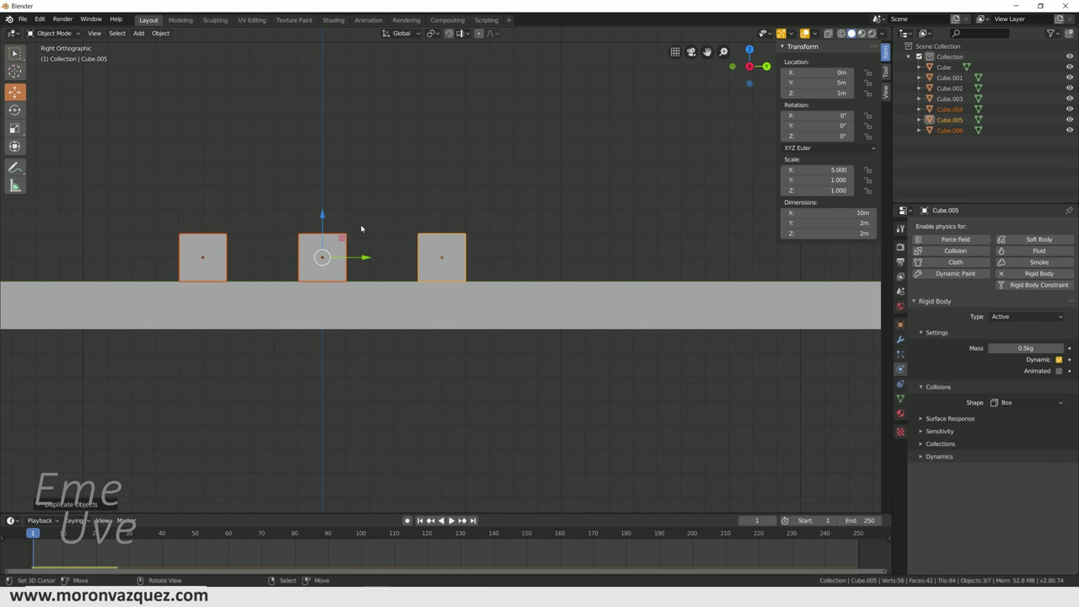
drag(323, 216, 334, 158)
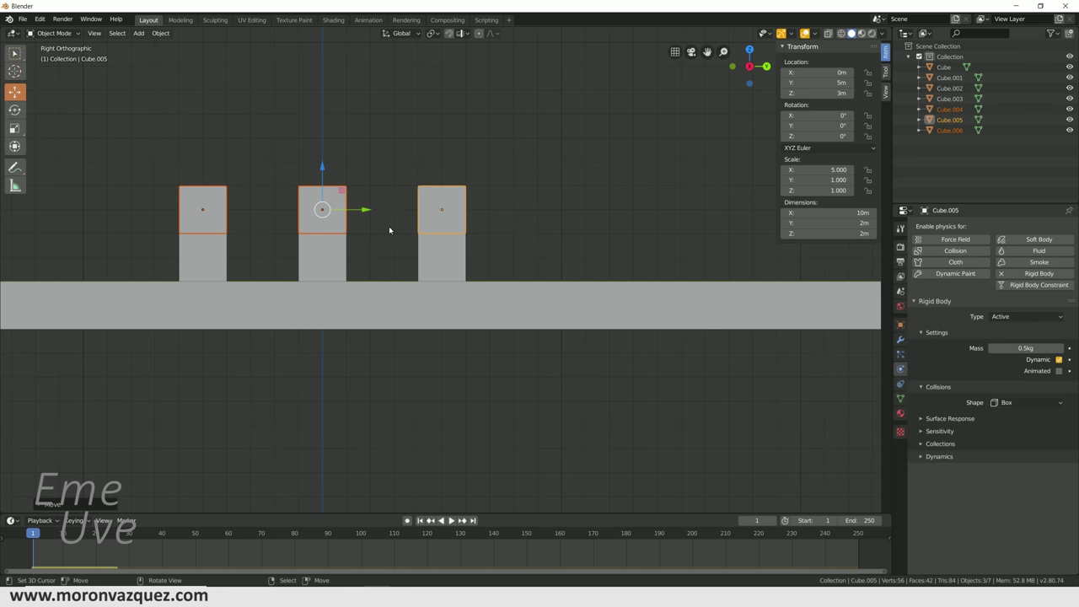
Rotate the copied layer 90° around Z so it lies crosswise.
key(r)
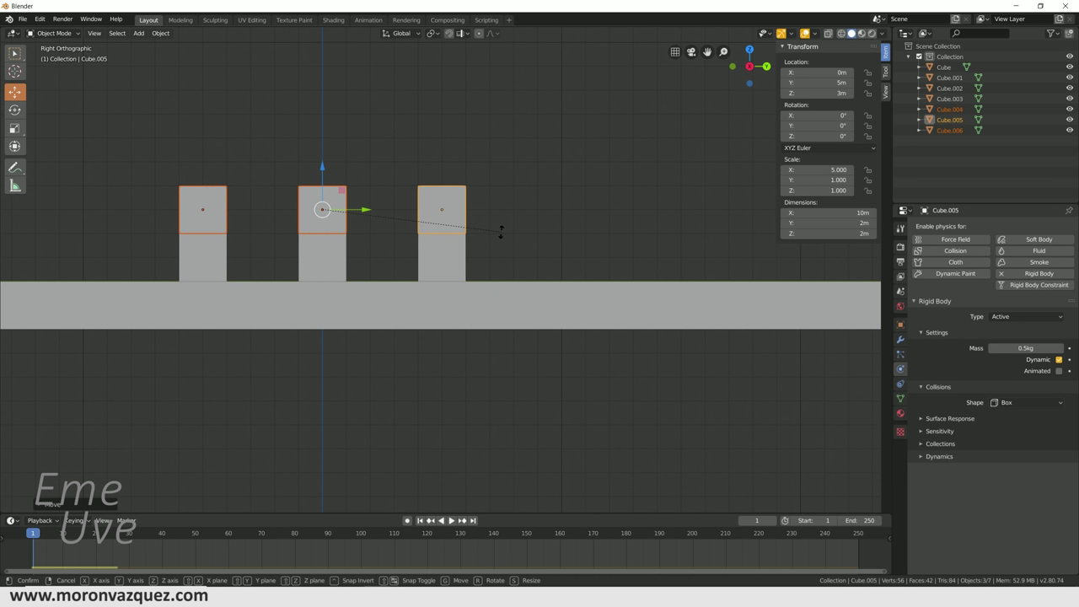
text(z90)
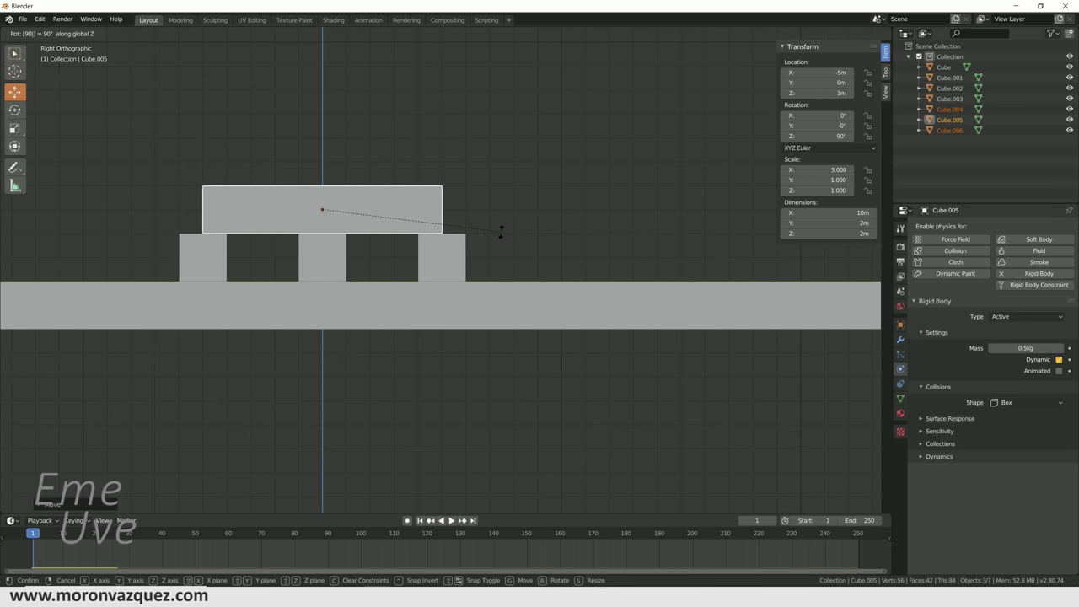
key(Return)
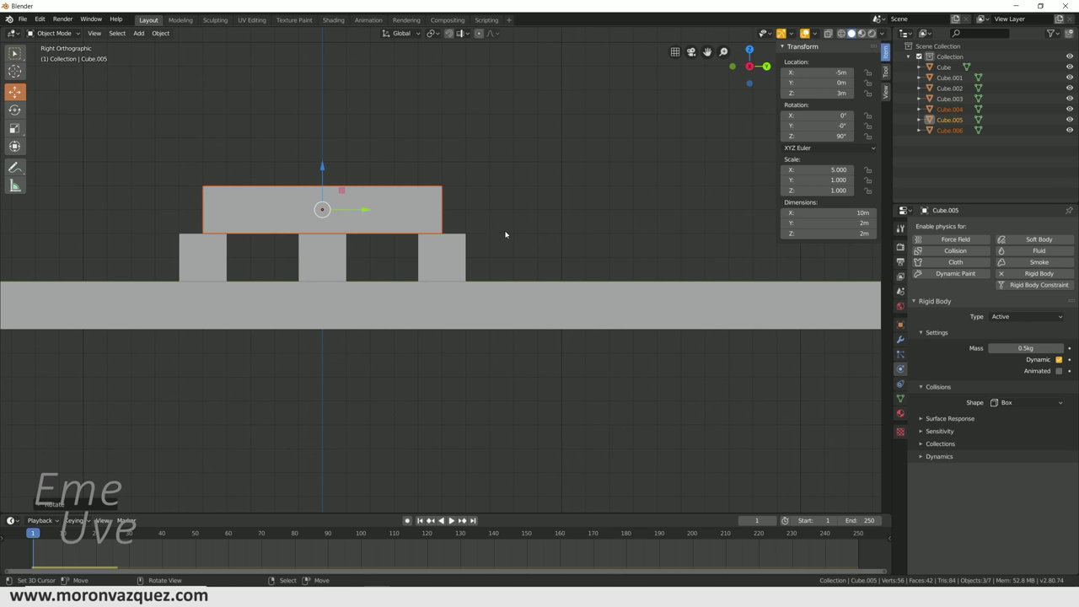
mouse_move(449, 253)
middle_down()
mouse_move(545, 260)
mouse_move(439, 272)
middle_up()
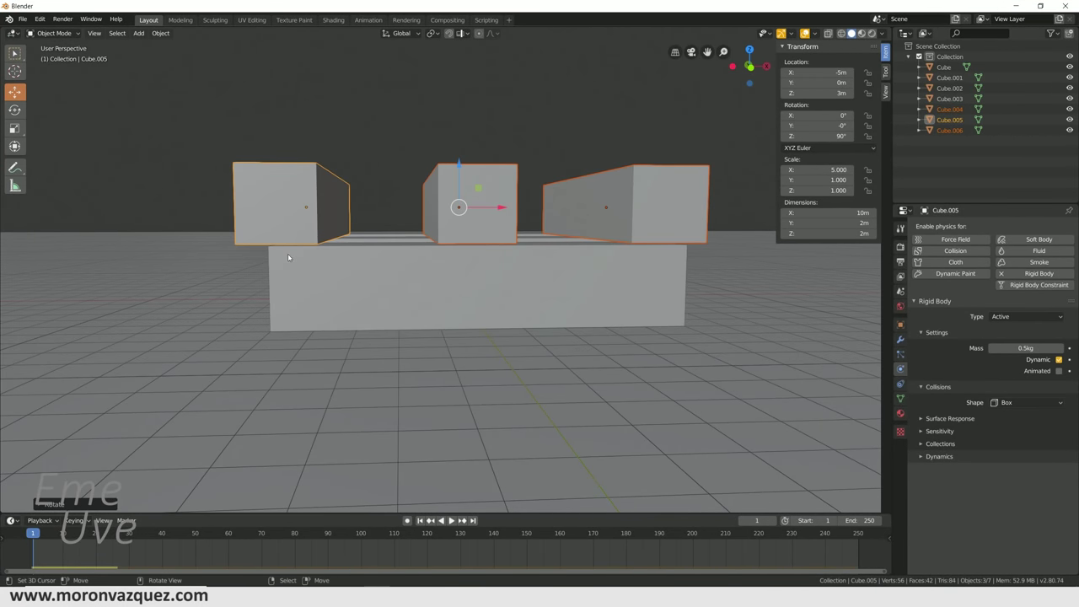
Lengthen the lower front beam to 12 m along X.
middle_drag(598, 248, 281, 268)
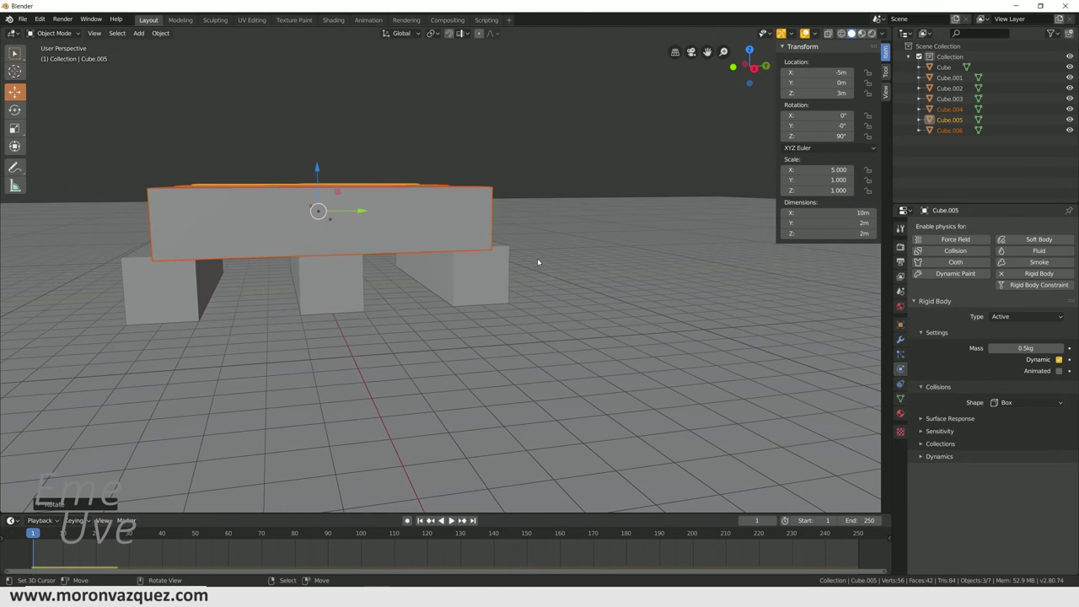
mouse_move(537, 261)
middle_down()
mouse_move(615, 277)
mouse_move(508, 283)
mouse_move(501, 309)
middle_up()
click(501, 310)
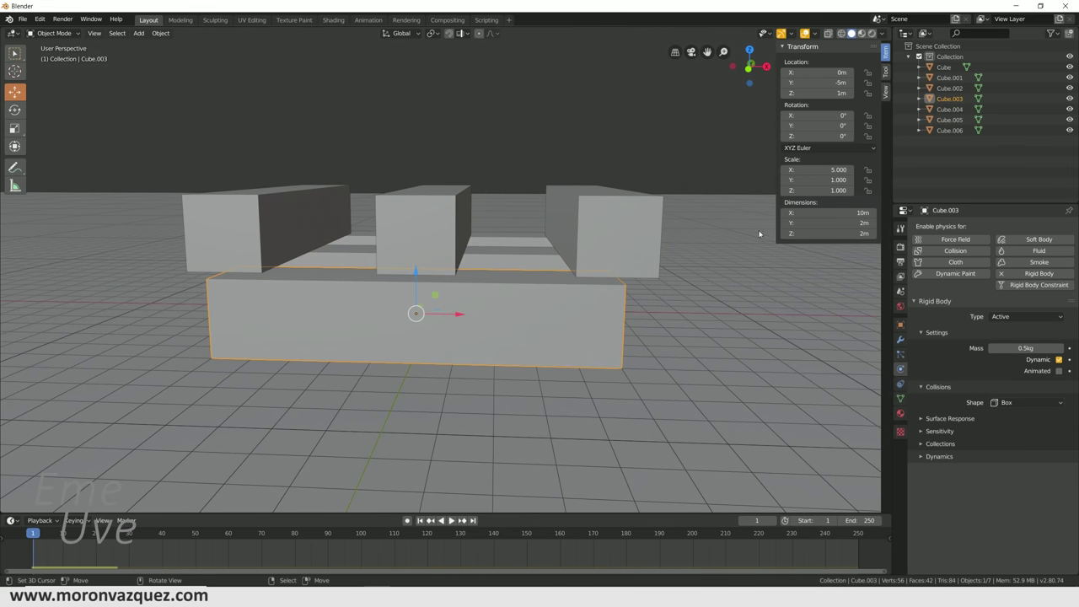
click(832, 216)
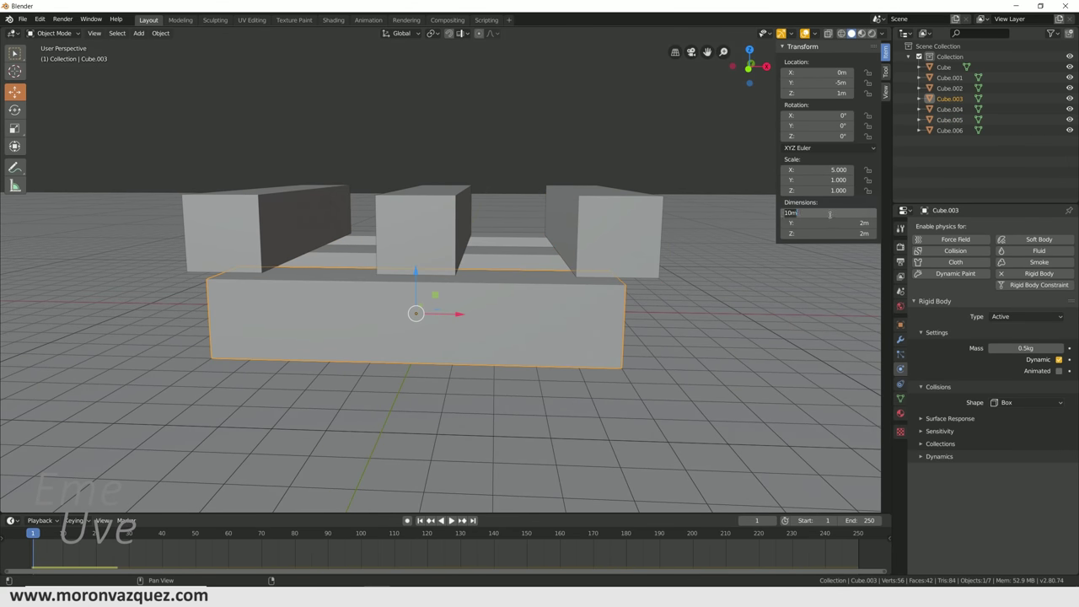
text(12)
key(Return)
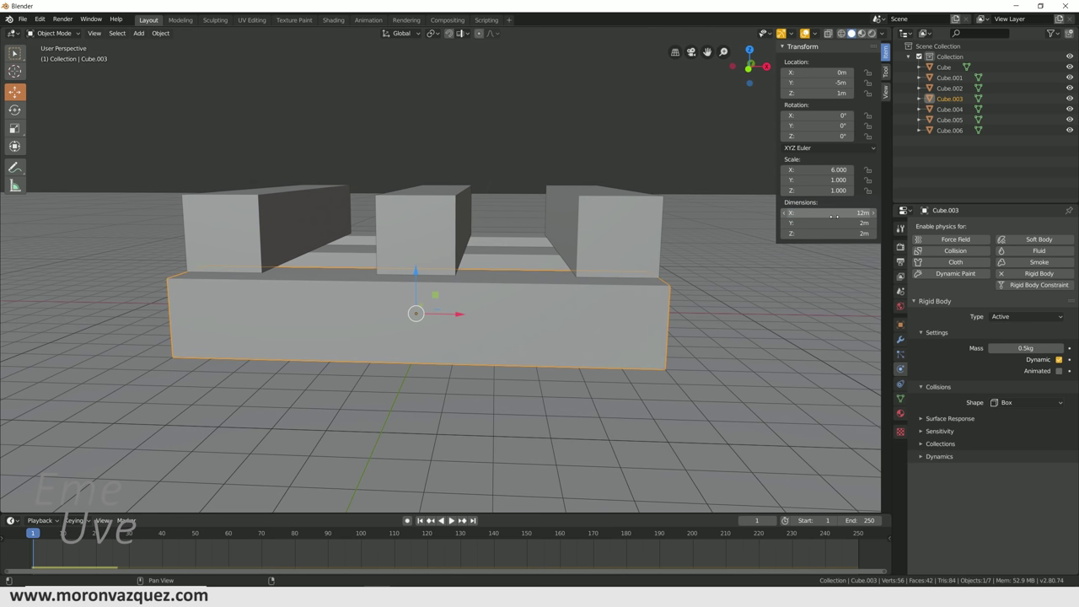
Delete the lengthened beam, then undo to restore it.
mouse_move(759, 245)
middle_down()
mouse_move(744, 256)
mouse_move(799, 268)
mouse_move(759, 271)
middle_up()
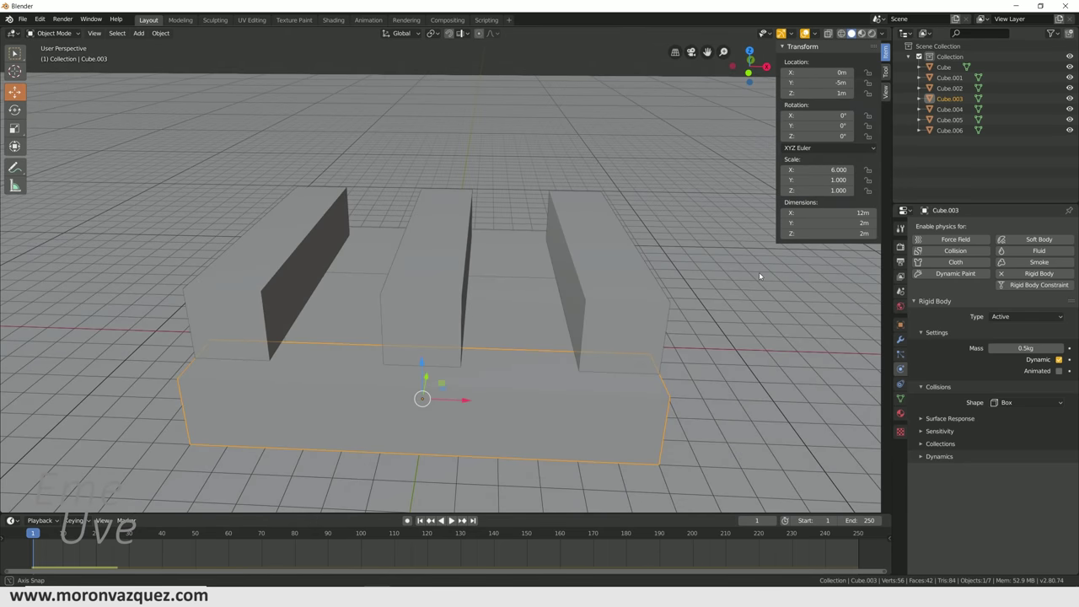
key(Delete)
mouse_move(606, 273)
middle_down()
mouse_move(596, 295)
mouse_move(523, 265)
middle_up()
key(ctrl+z)
key(ctrl+shift+z)
key(ctrl+z)
key(ctrl+z)
Delete the three crosswise upper beams.
click(385, 260)
shift+click(193, 225)
shift+click(159, 215)
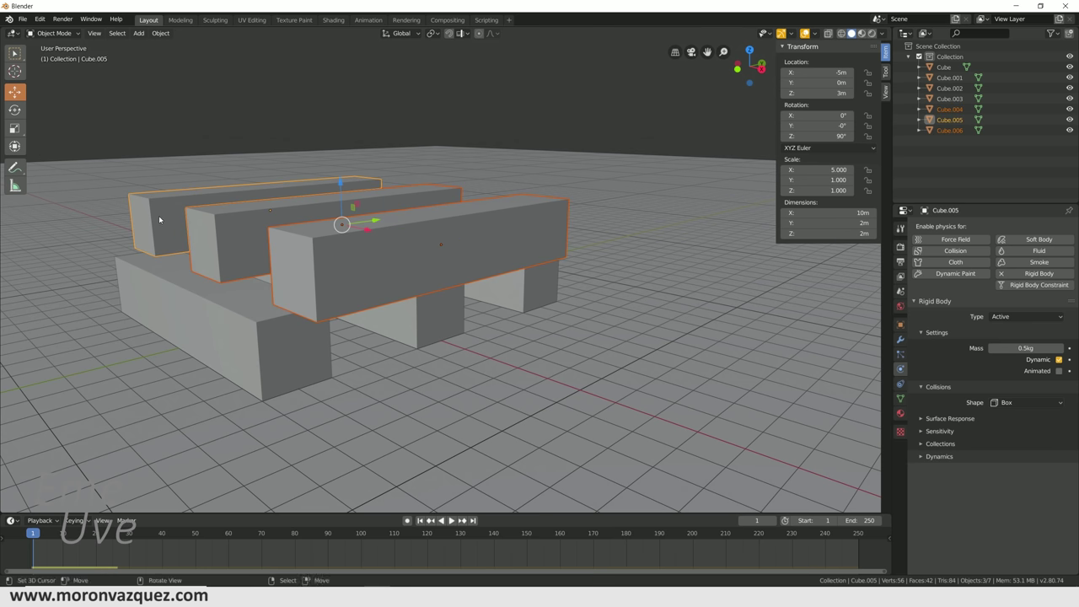
key(Delete)
Set the back beam's X dimension to 12 m.
click(207, 283)
shift+click(355, 266)
shift+click(455, 244)
click(832, 213)
text(12)
key(Return)
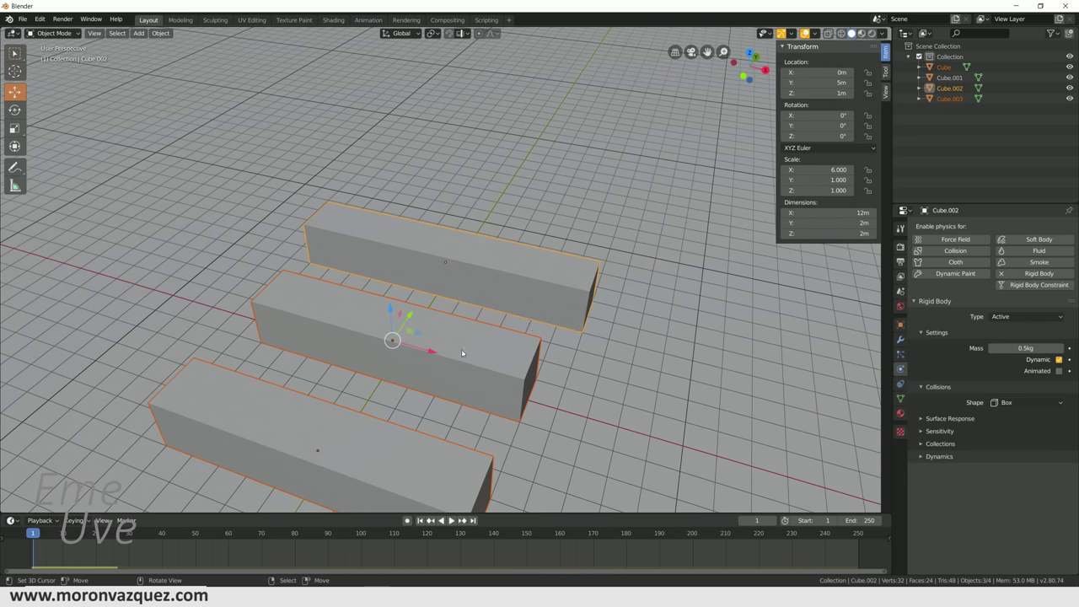
Set the middle and front beams' X dimension to 12 m.
click(461, 349)
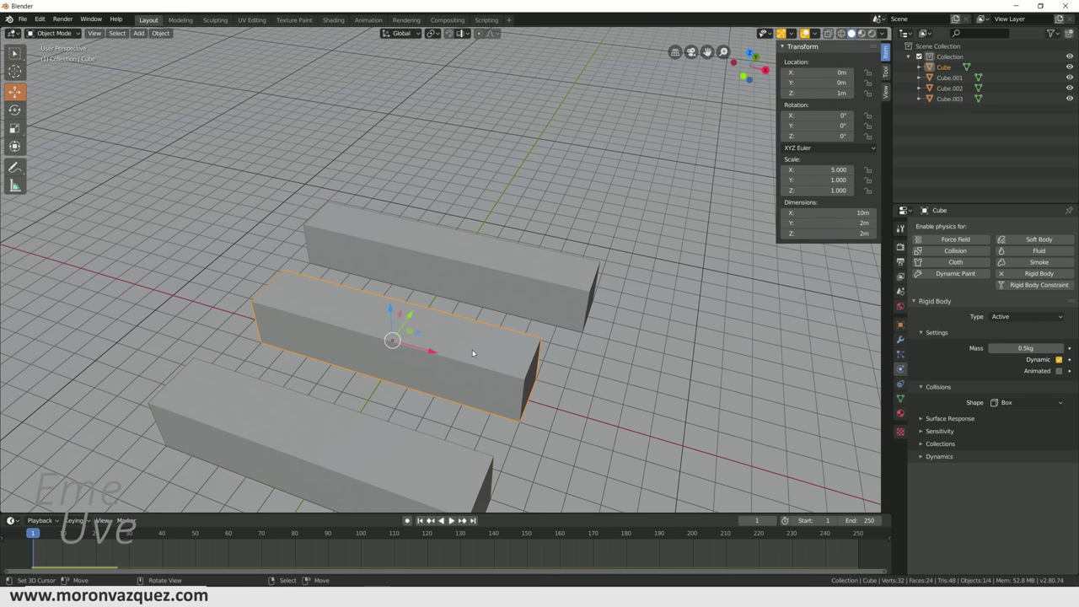
click(832, 215)
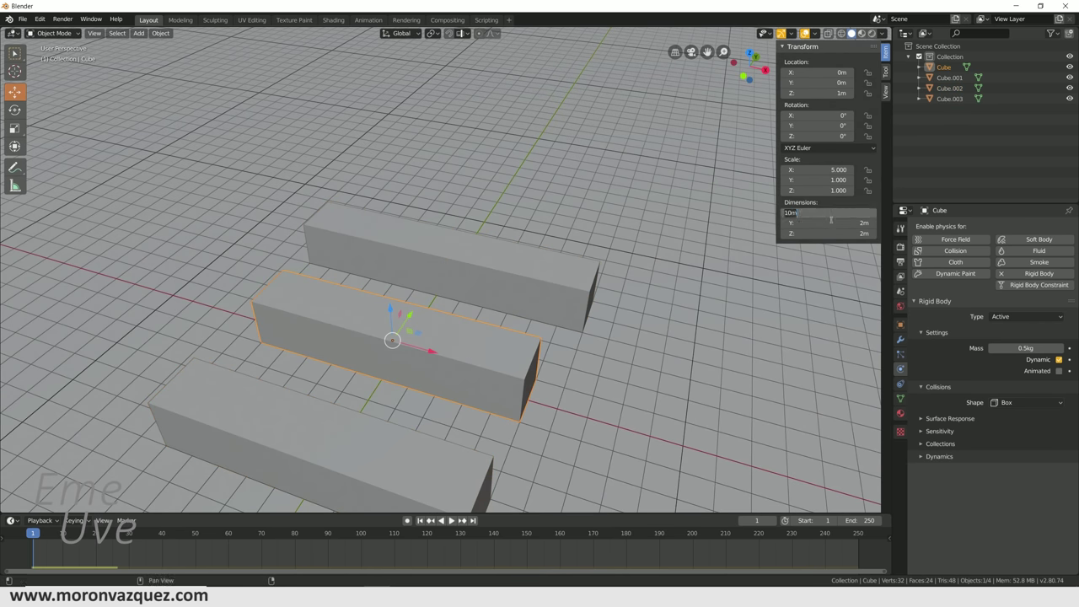
text(12)
key(Return)
click(434, 447)
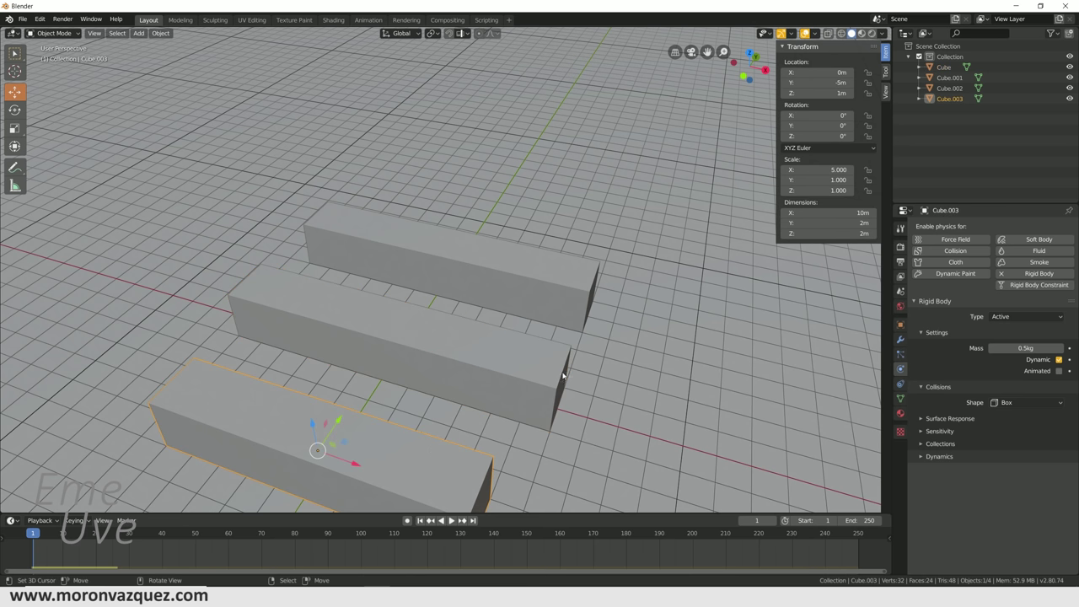
click(805, 212)
key(Return)
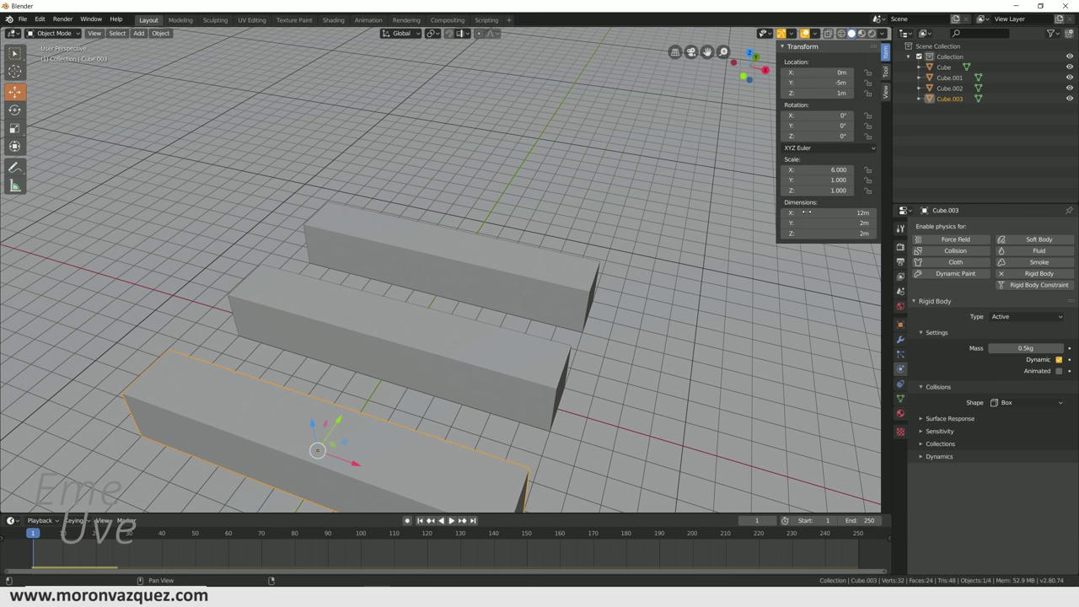
Select all three base beams and switch to the right side view.
mouse_move(591, 253)
middle_down()
mouse_move(352, 281)
mouse_move(469, 241)
middle_up()
shift+click(455, 245)
shift+click(518, 241)
middle_drag(543, 278, 530, 308)
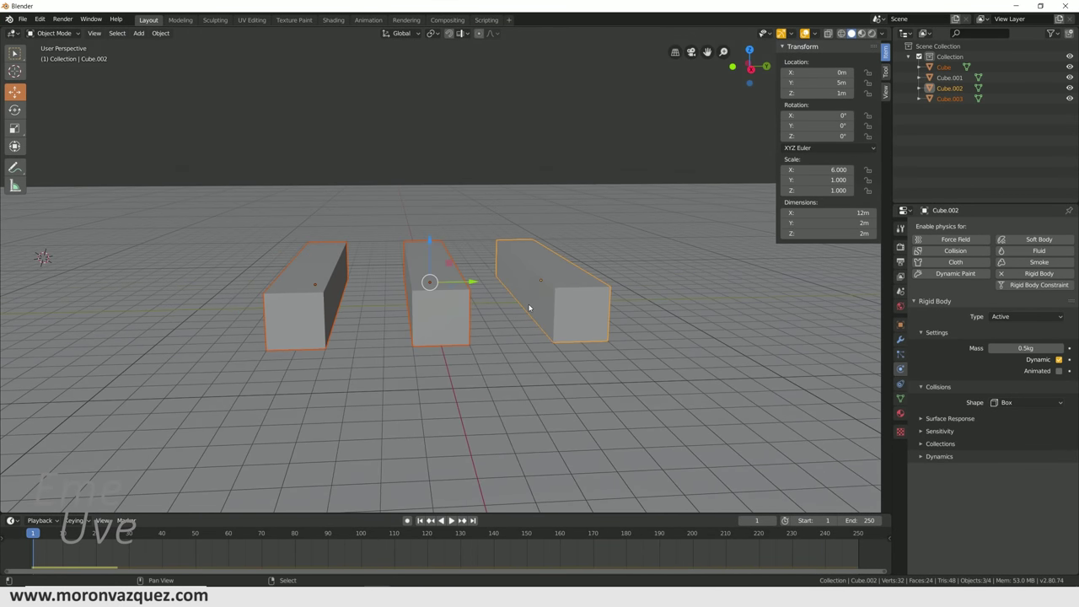
key(KP_3)
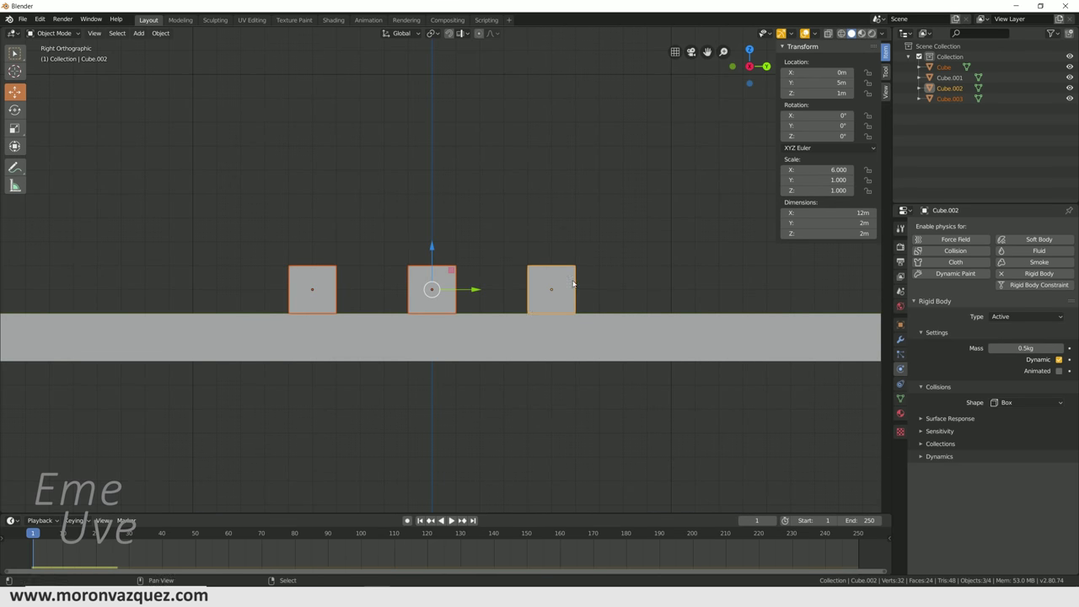
Duplicate the three beams, lift the copies onto the base, and turn them 90° on Z.
key(shift+d)
key(Escape)
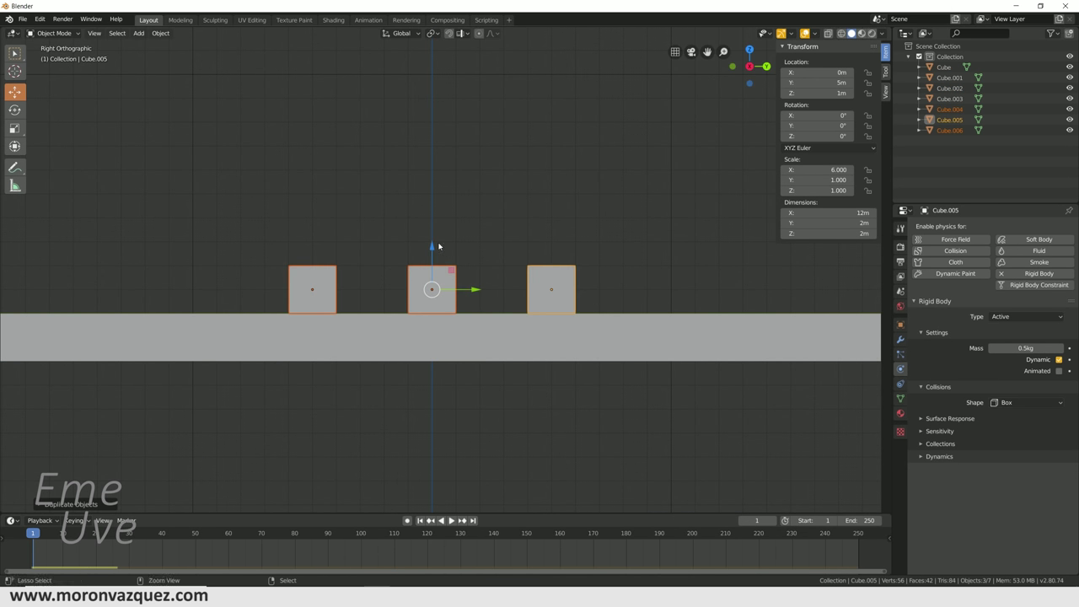
drag(432, 246, 428, 201)
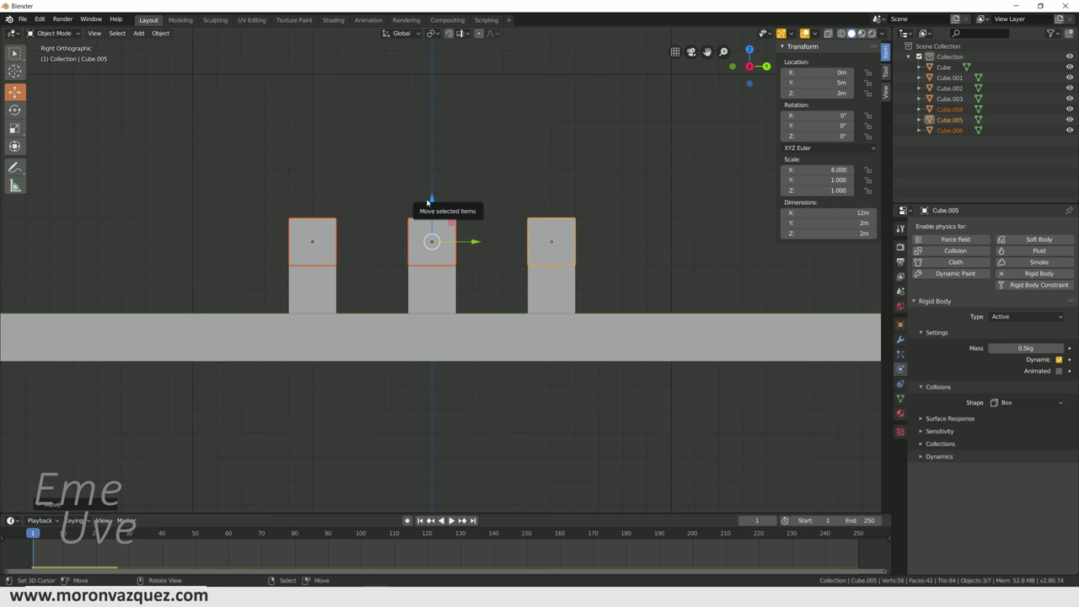
text(rz90)
key(Return)
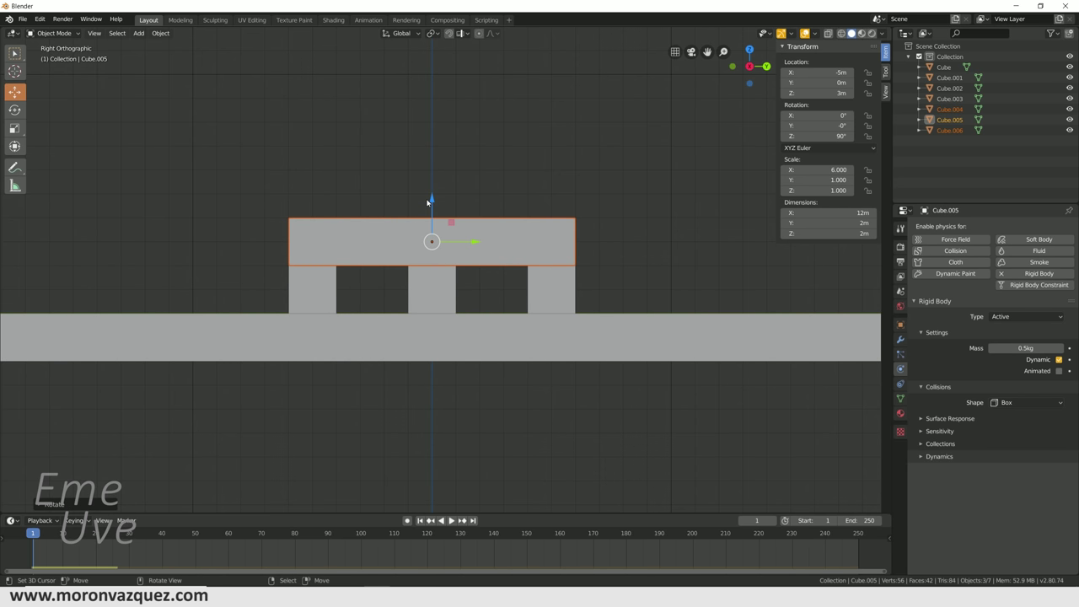
Add the two base beams to the selection and switch to the right side view.
middle_drag(428, 201, 545, 214)
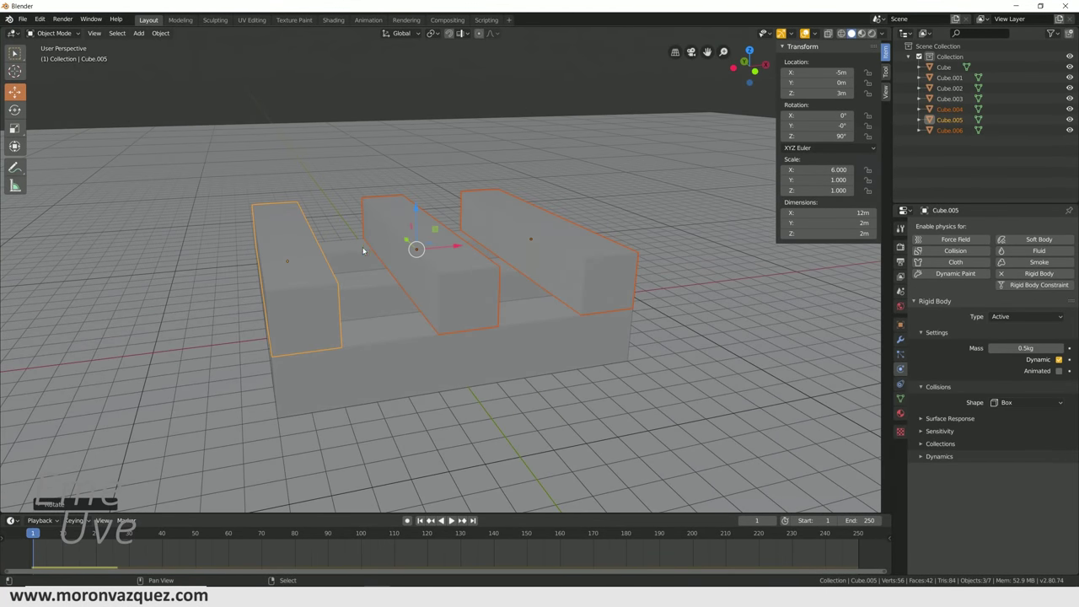
shift+click(354, 286)
shift+click(389, 339)
middle_drag(540, 363, 447, 351)
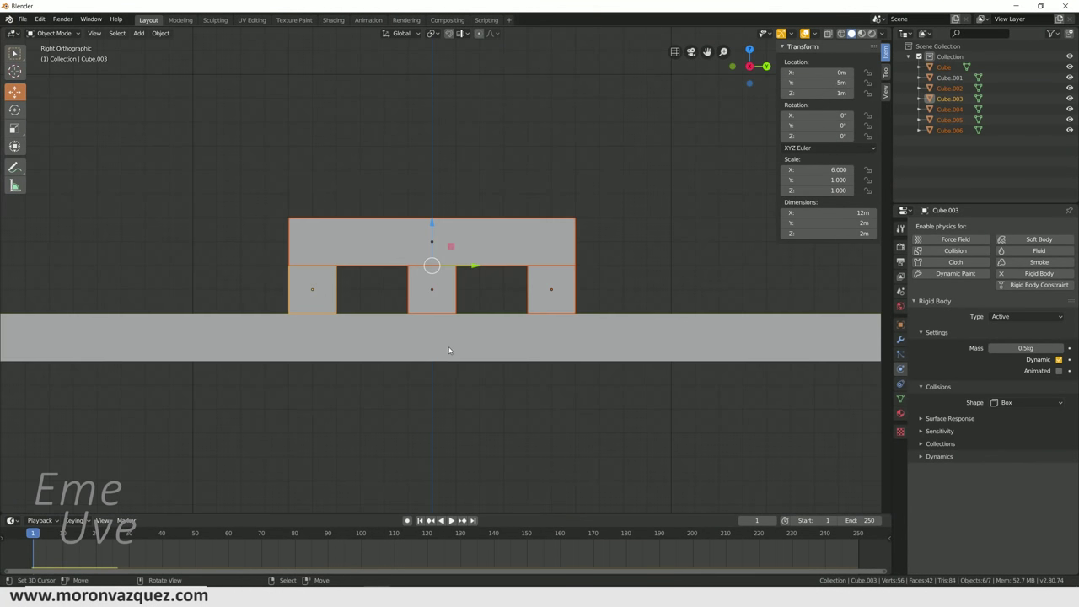
key(KP_3)
shift+middle_drag(560, 261, 570, 326)
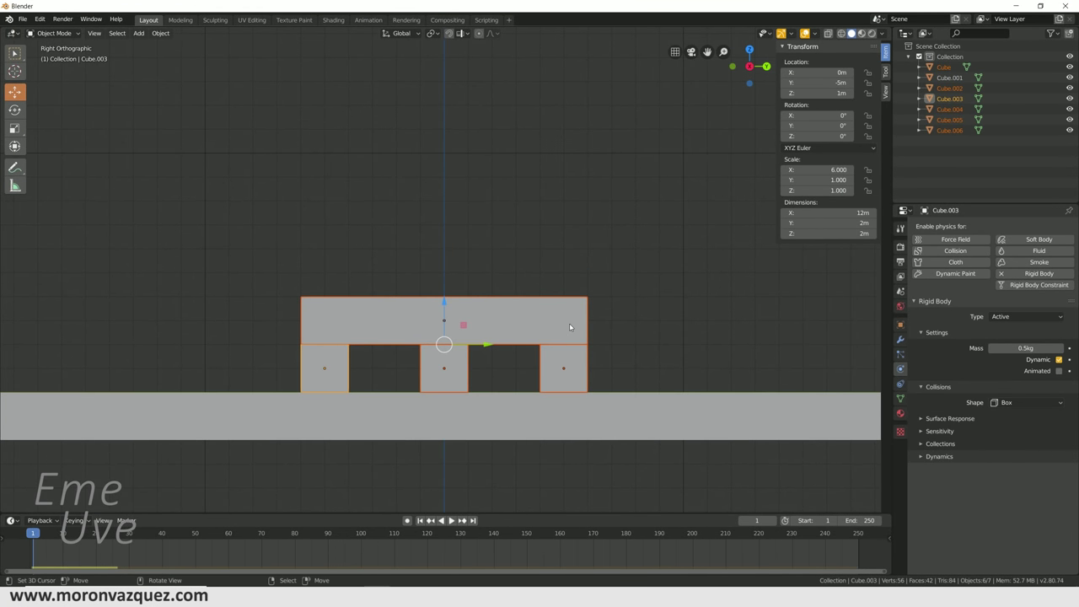
Duplicate both crossed layers and stack the copies two layers higher at Z 5 m.
key(shift+d)
right_click(569, 324)
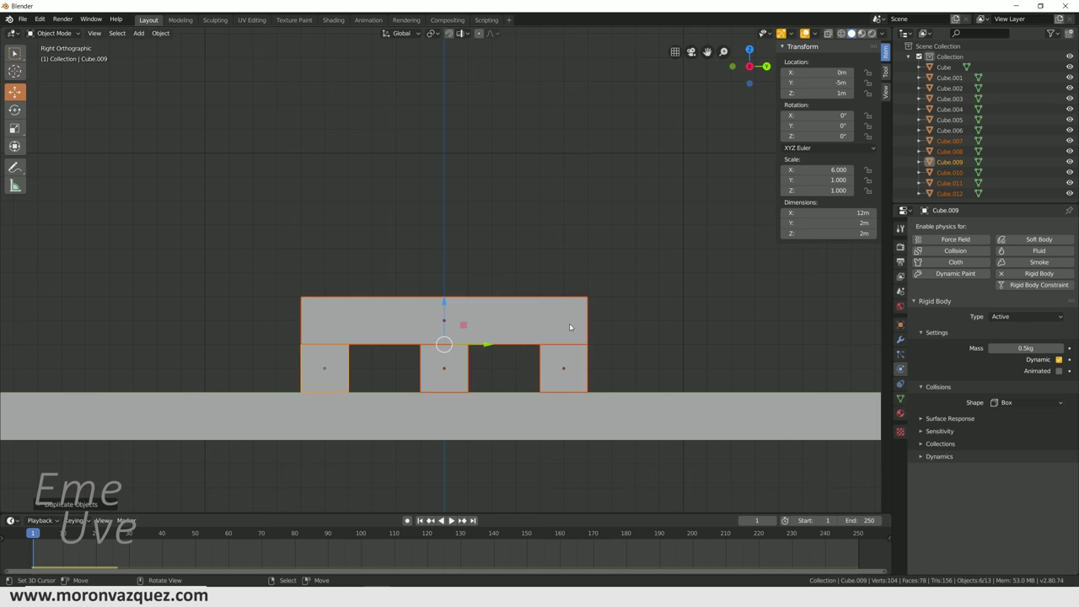
drag(447, 300, 444, 196)
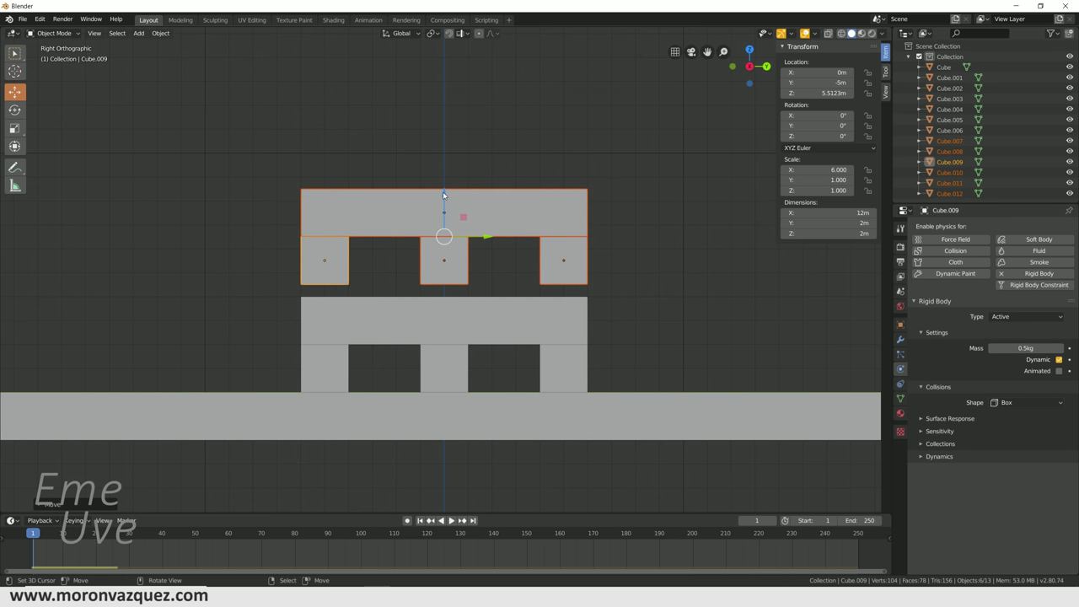
key(ctrl+z)
drag(448, 294, 448, 197)
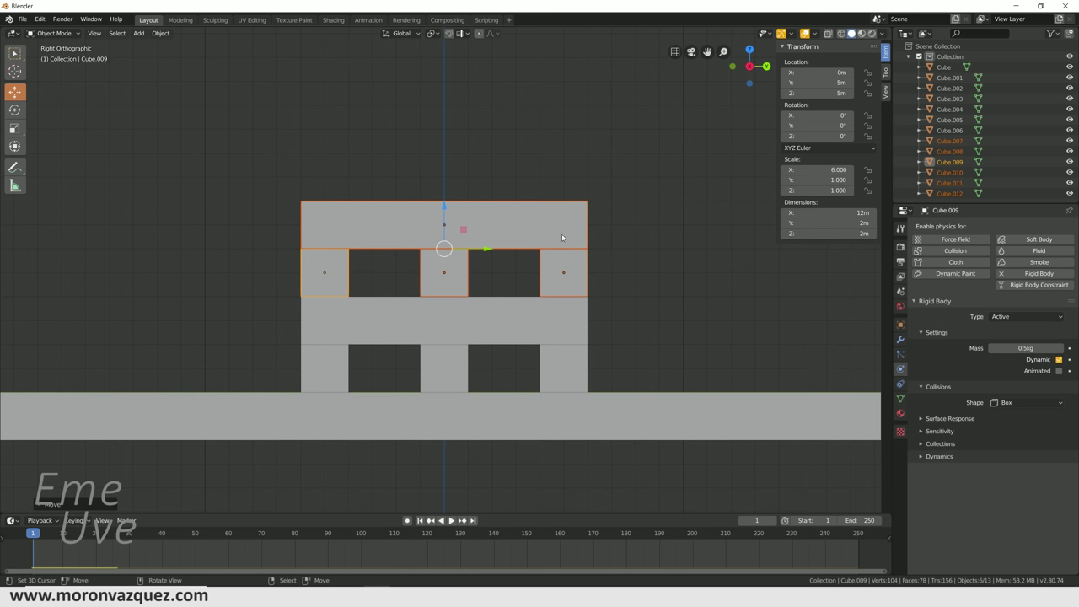
scroll(601, 273, down, 4)
scroll(582, 265, down, 1)
shift+middle_drag(557, 255, 585, 325)
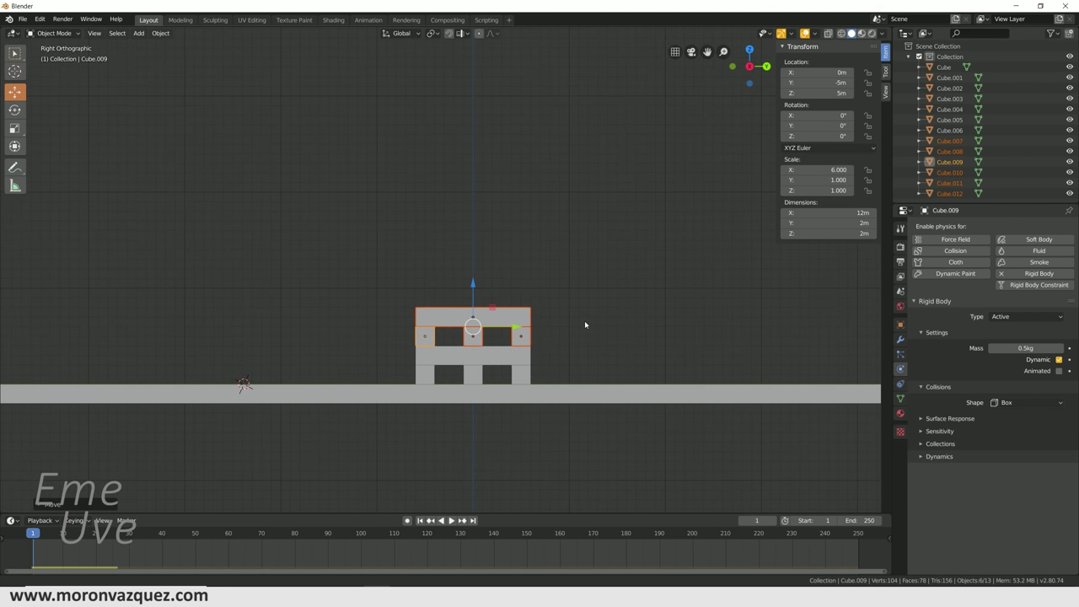
In wireframe, box-select all four layers, duplicate them, and stack the copies on top at Z 13 m.
click(840, 34)
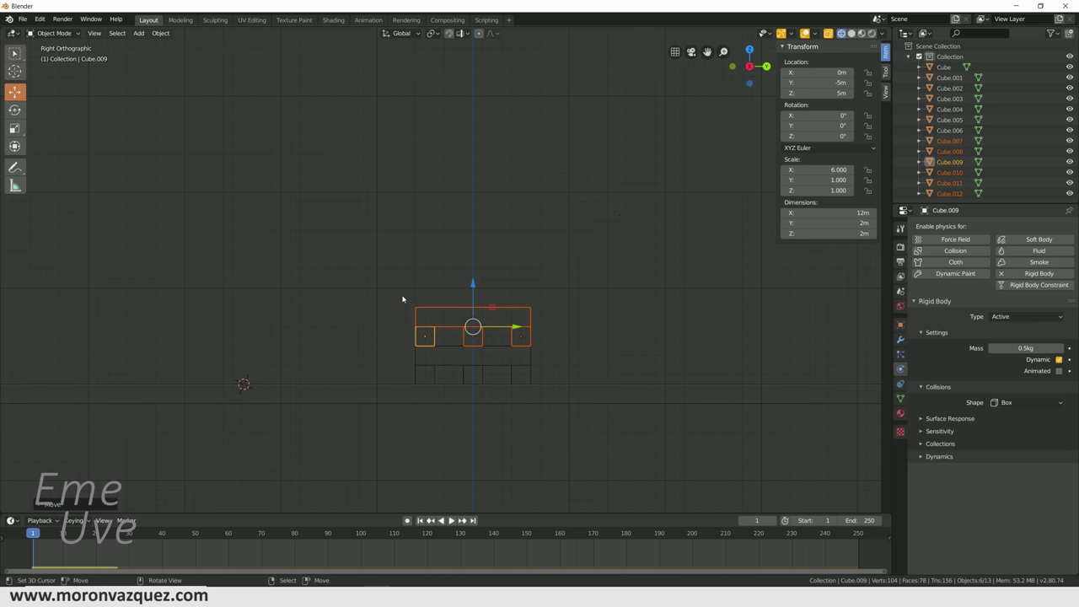
key(b)
drag(387, 274, 566, 374)
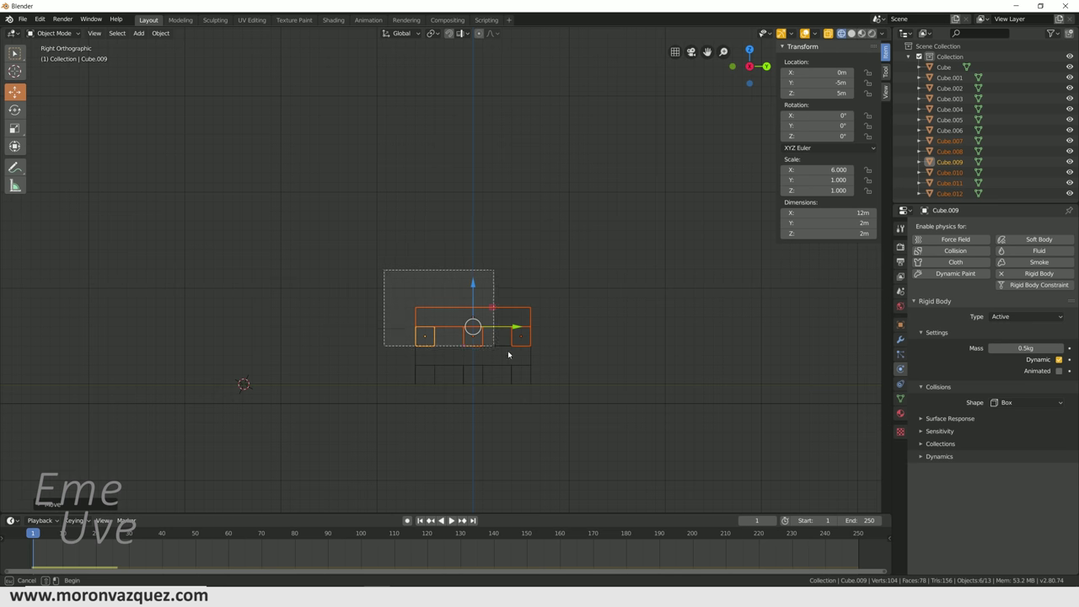
key(shift+d)
right_click(507, 292)
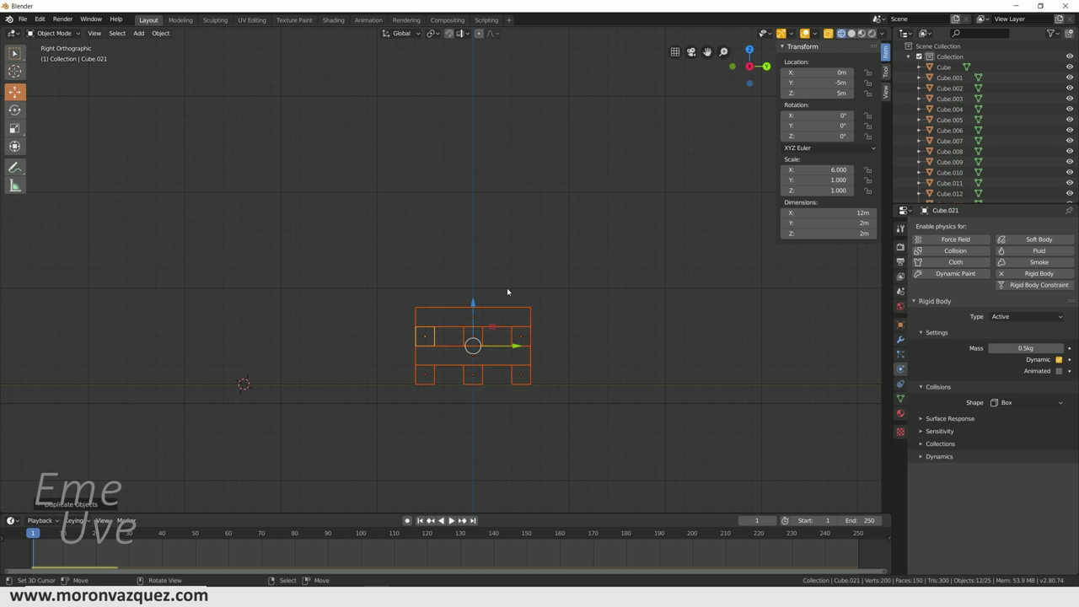
drag(477, 304, 472, 226)
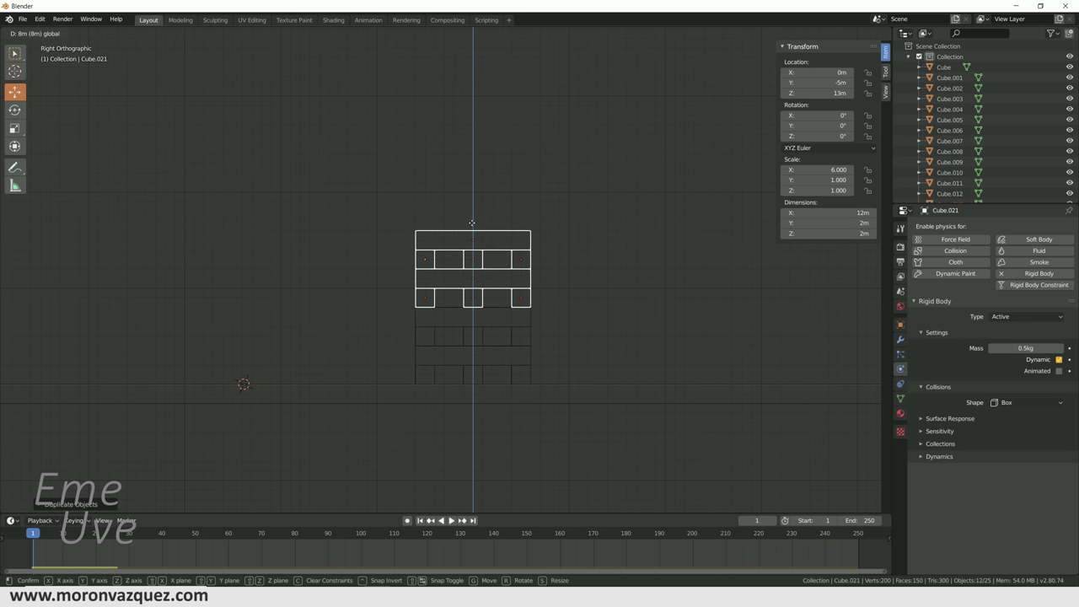
drag(361, 200, 576, 379)
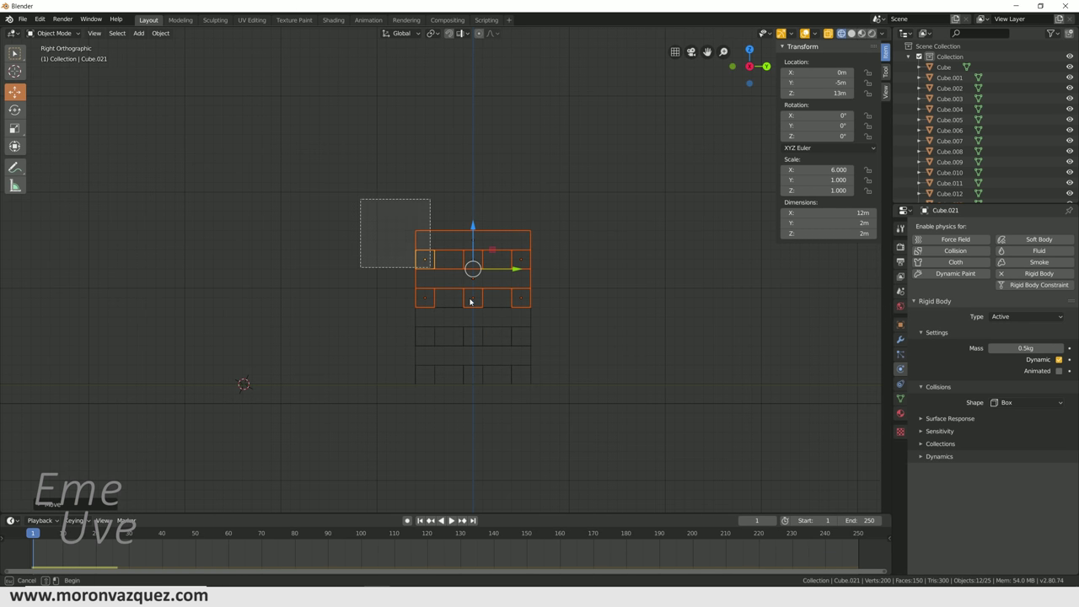
Duplicate the 24-beam stack onto the tower's top and select all 48 beams.
key(shift+d)
right_click(574, 367)
drag(473, 262, 472, 116)
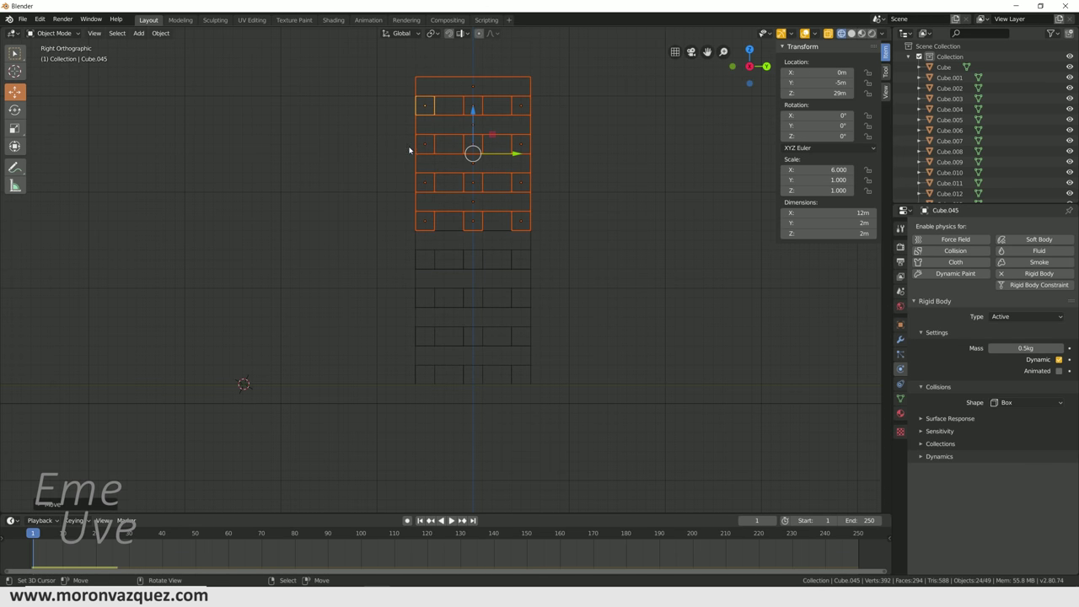
drag(362, 66, 589, 379)
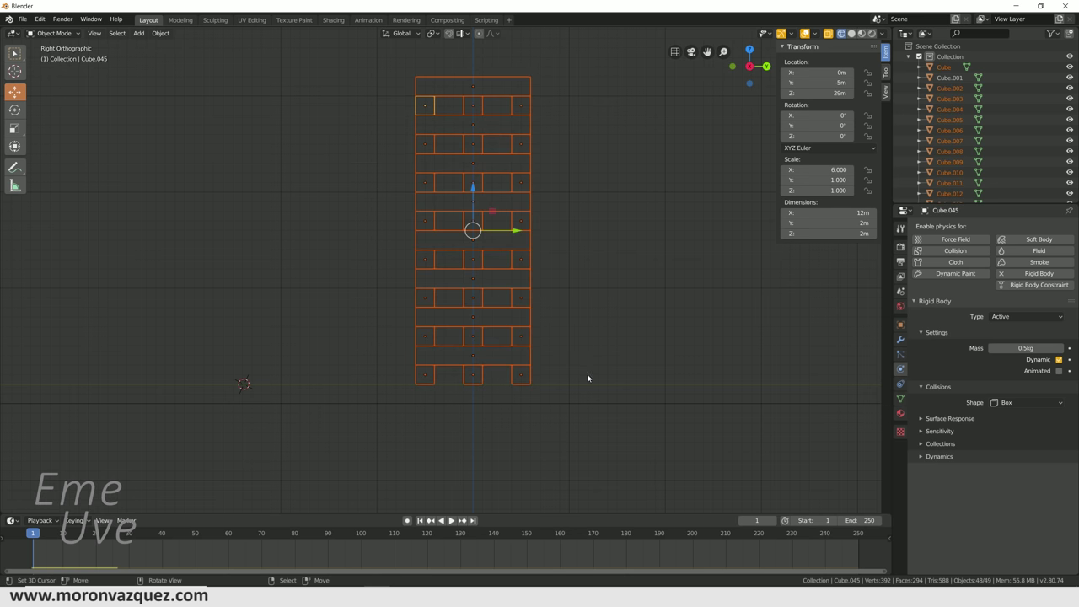
Duplicate the 48-beam stack and raise the copy 32 m onto the original.
shift+middle_drag(565, 254, 561, 366)
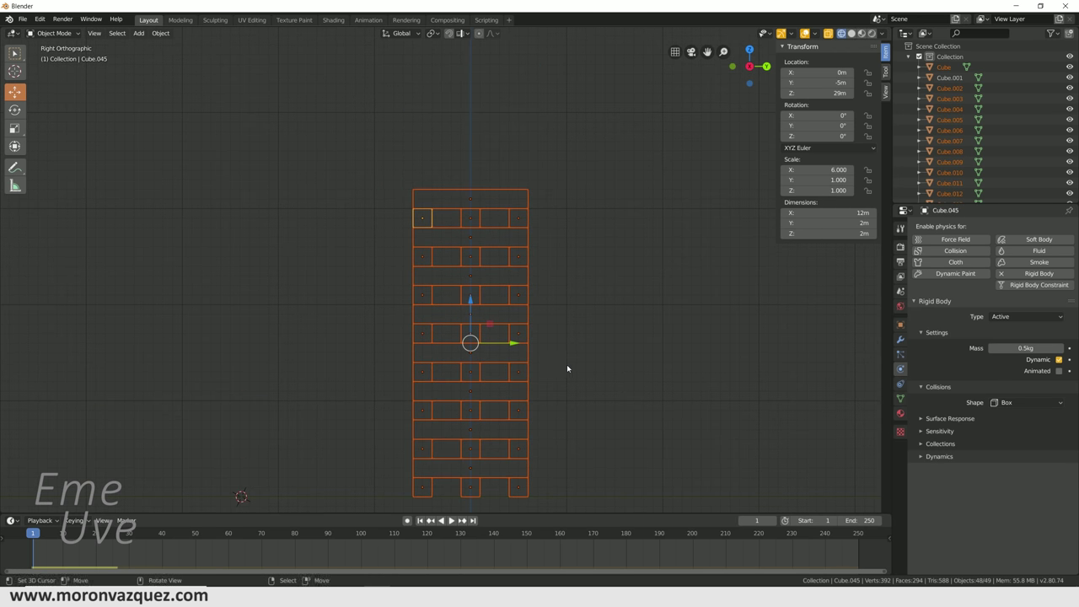
key(shift+d)
right_click(528, 270)
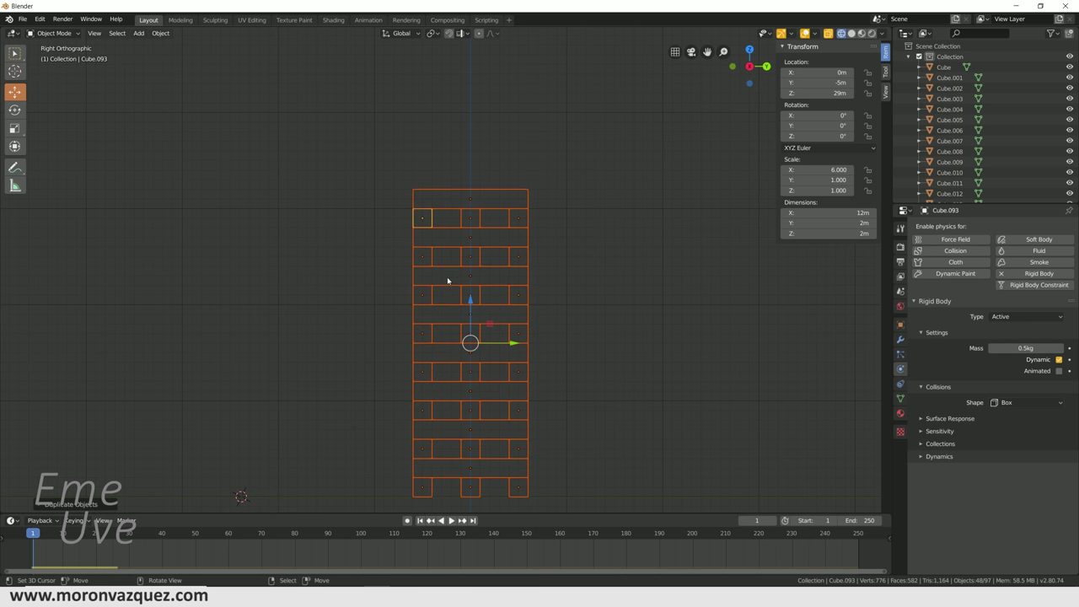
drag(472, 301, 569, 395)
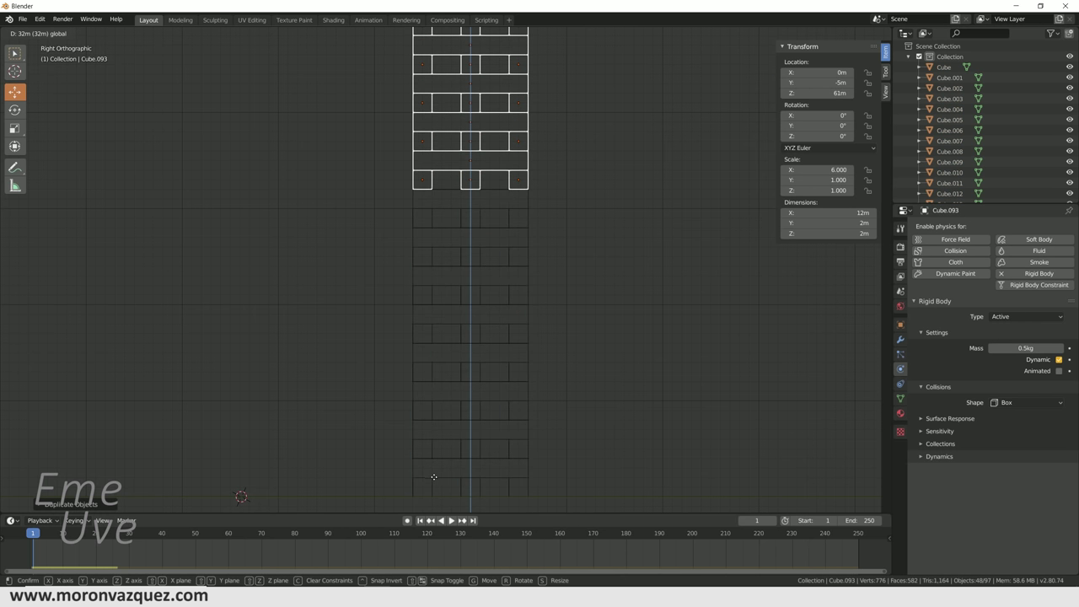
middle_drag(569, 395, 599, 249)
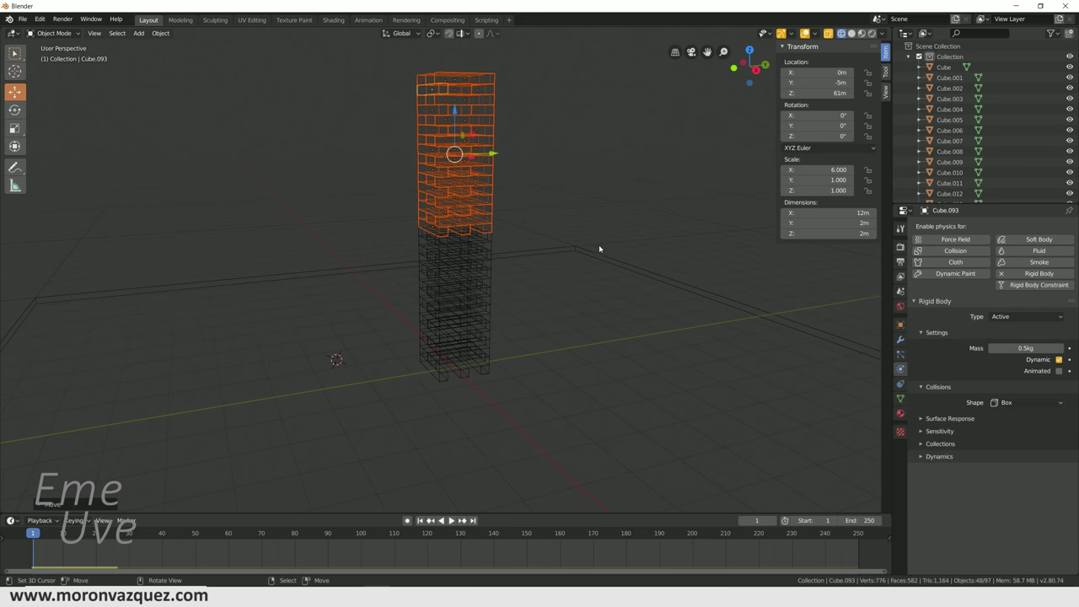
Switch to solid shading, orbit around the 96-bar tower, and play the physics simulation.
click(850, 33)
middle_drag(637, 228, 569, 322)
click(545, 378)
mouse_move(546, 378)
middle_down()
mouse_move(494, 377)
mouse_move(510, 430)
mouse_move(509, 401)
middle_up()
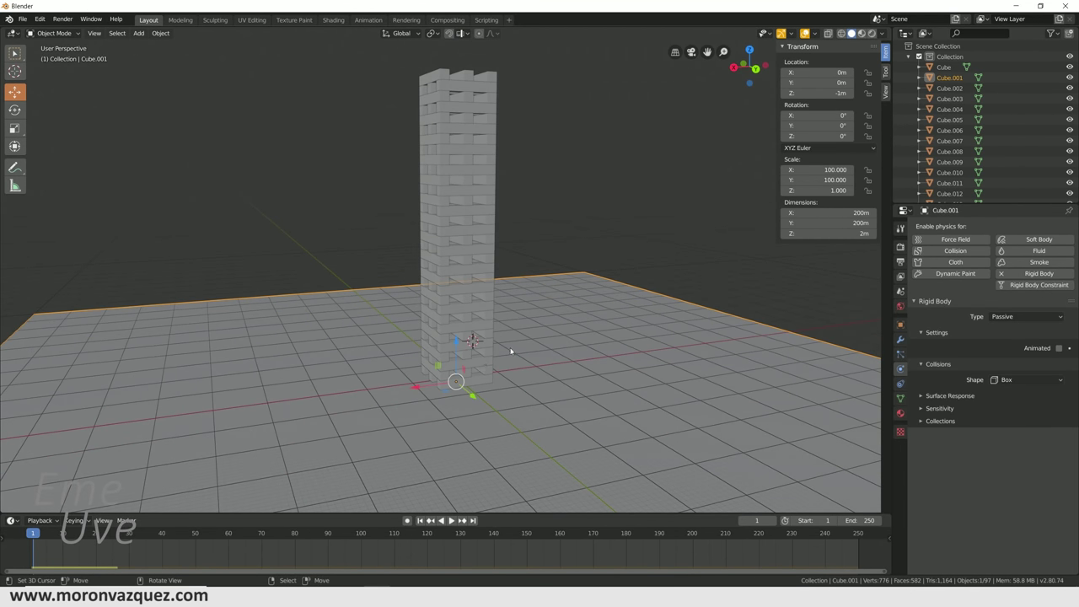
middle_drag(516, 348, 530, 361)
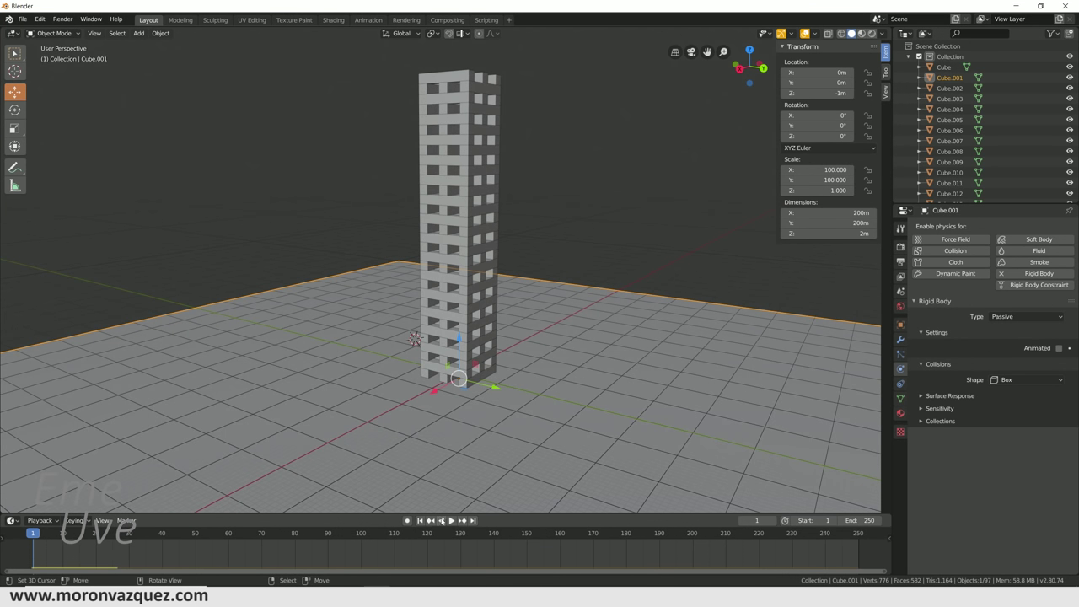
click(451, 521)
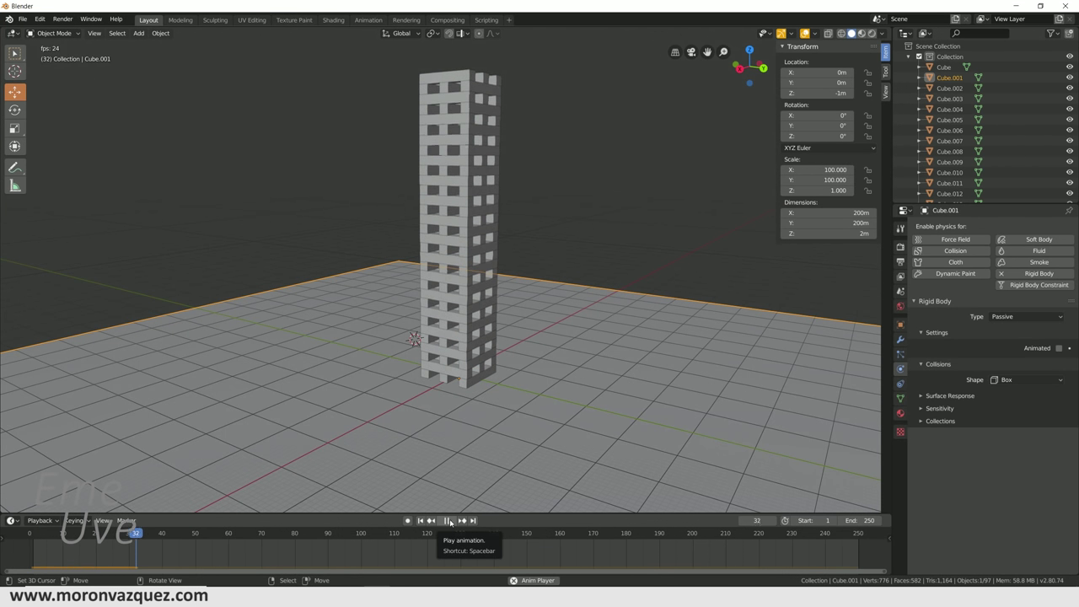
Watch the tower bow during playback, stop it, rewind to the start, and scrub to frame 158.
mouse_move(456, 422)
middle_down()
mouse_move(469, 401)
mouse_move(496, 392)
middle_up()
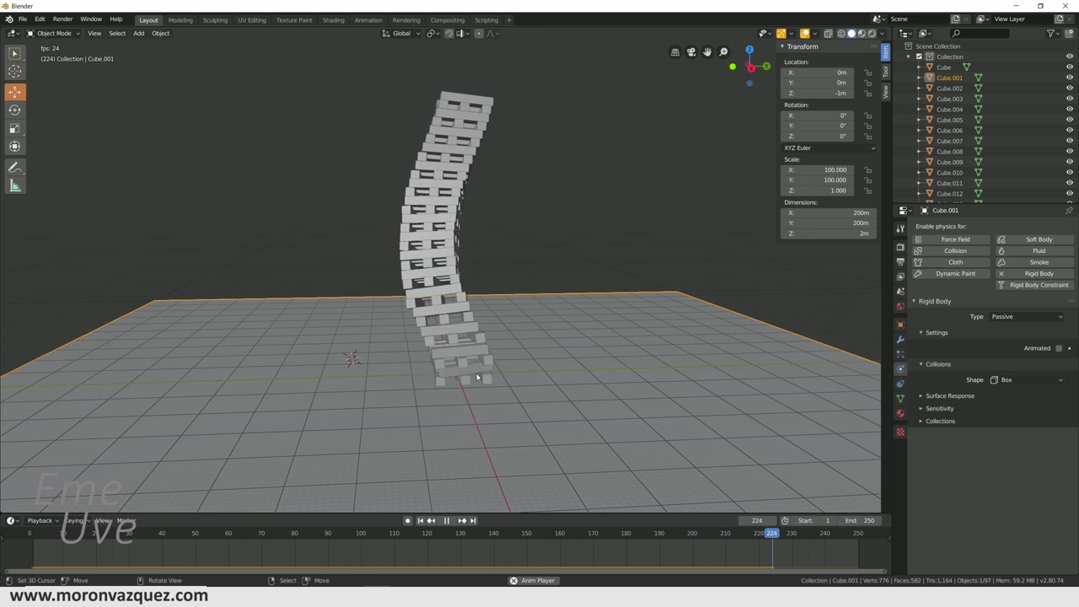
mouse_move(476, 377)
middle_down()
mouse_move(624, 447)
mouse_move(539, 438)
mouse_move(442, 531)
middle_up()
key(space)
click(421, 522)
mouse_move(36, 549)
mouse_down()
mouse_move(554, 542)
mouse_move(26, 550)
mouse_up()
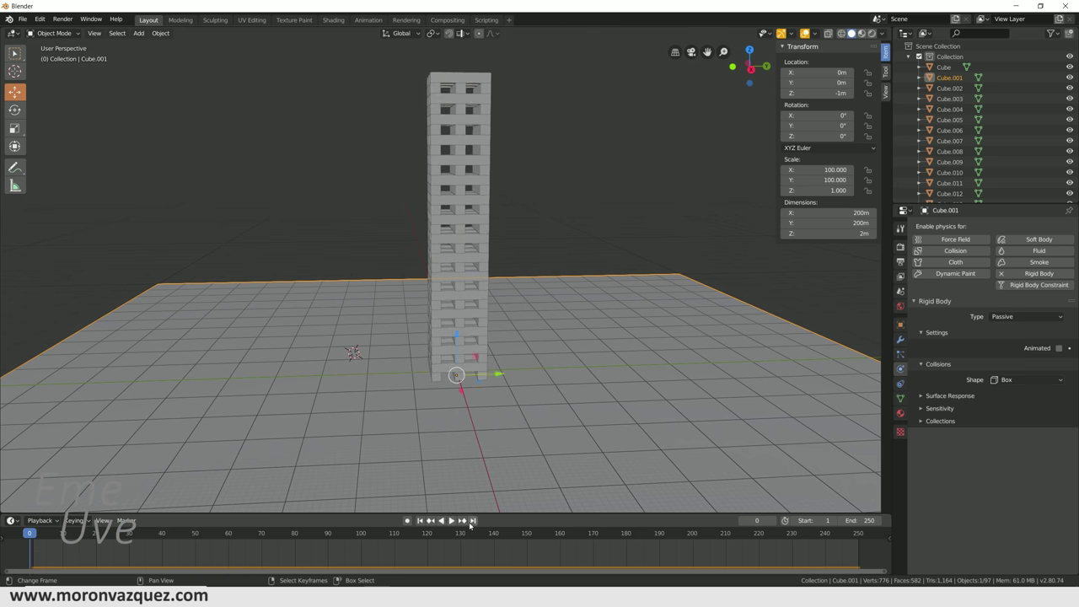
Play the simulation briefly, stop at frame 30, and rewind to the first frame.
click(453, 522)
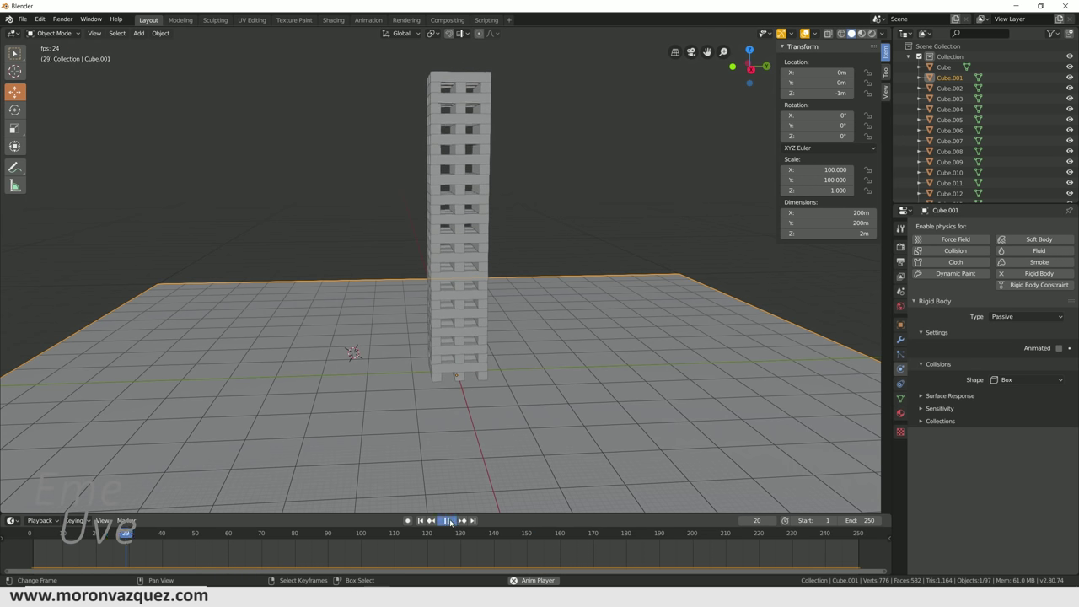
click(453, 522)
click(424, 522)
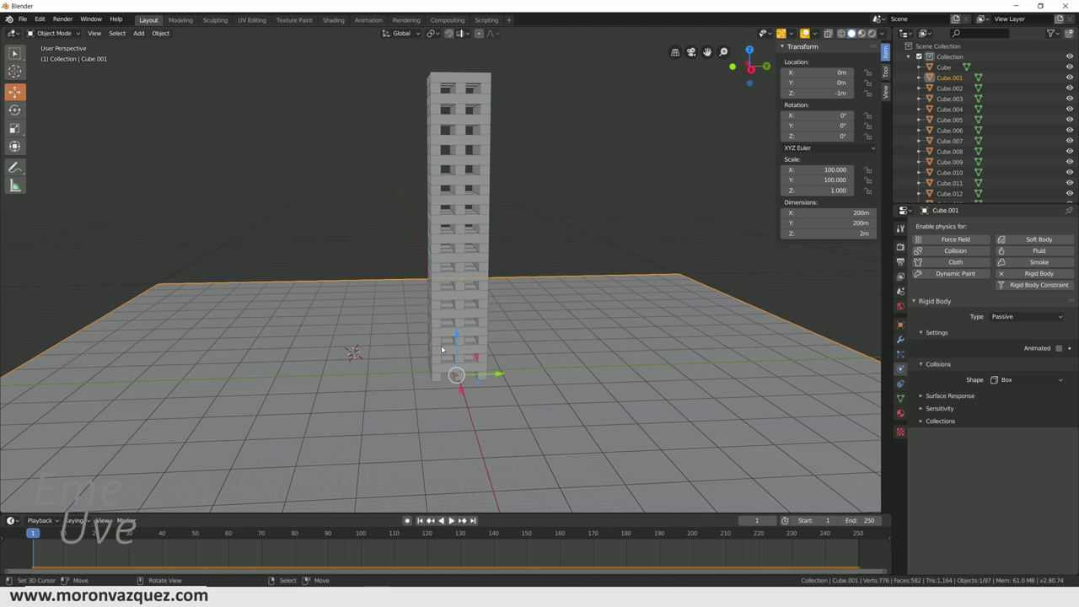
middle_drag(481, 196, 511, 307)
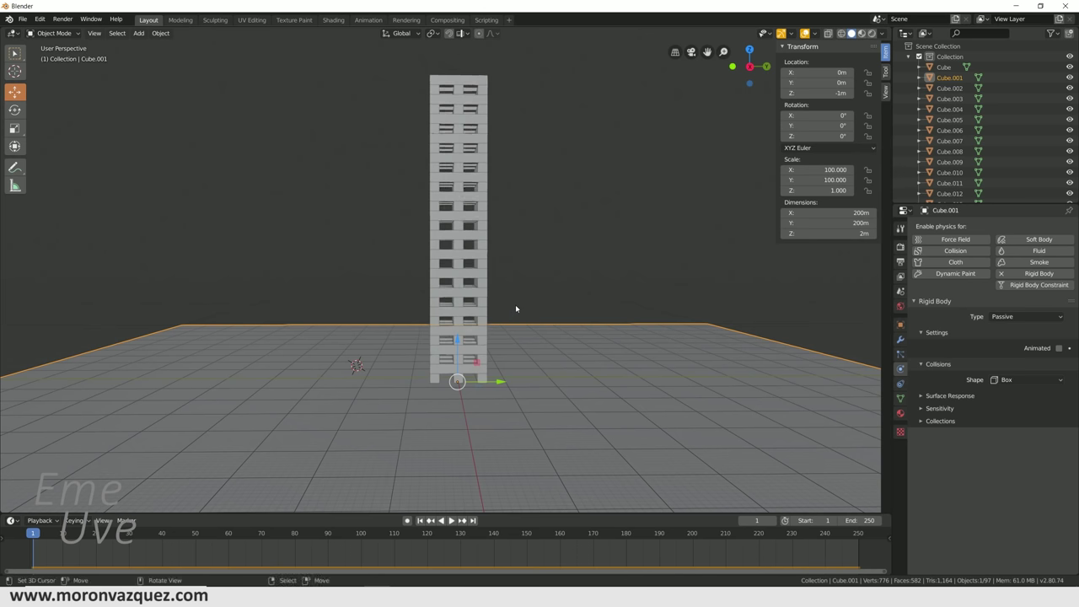
mouse_move(564, 277)
middle_down()
mouse_move(576, 290)
mouse_move(554, 289)
mouse_move(646, 272)
middle_up()
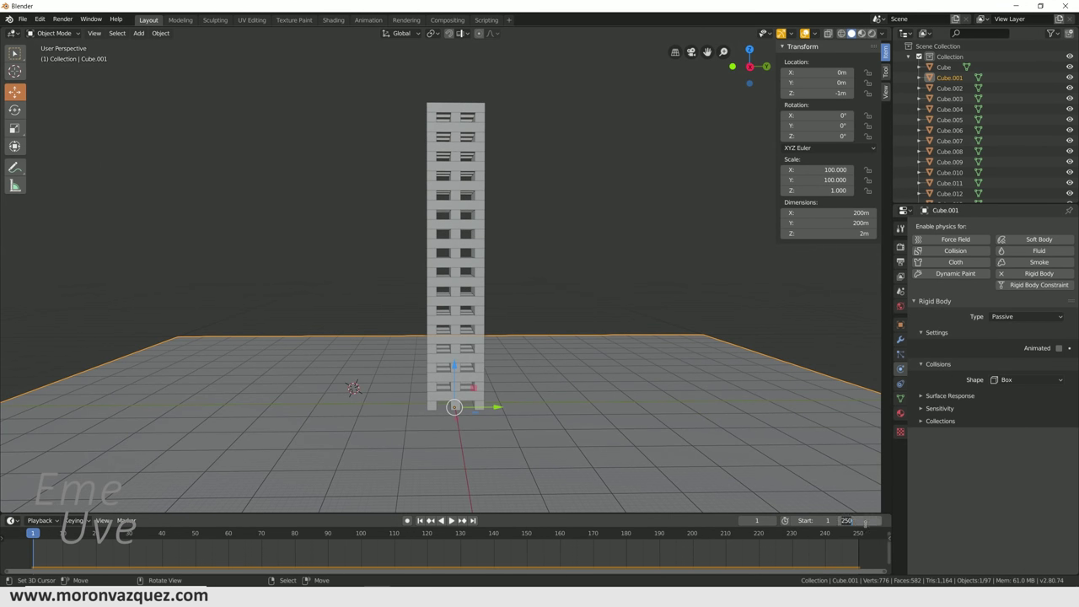
text(350)
Set the animation end frame to 350, widen the timeline, and show the Output properties.
key(Return)
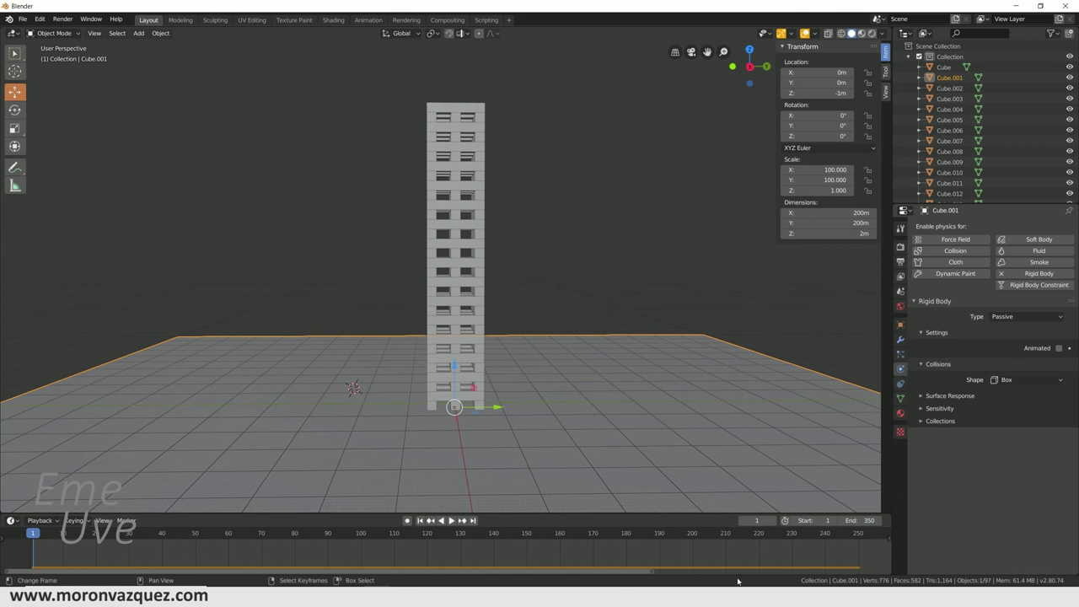
drag(618, 569, 843, 571)
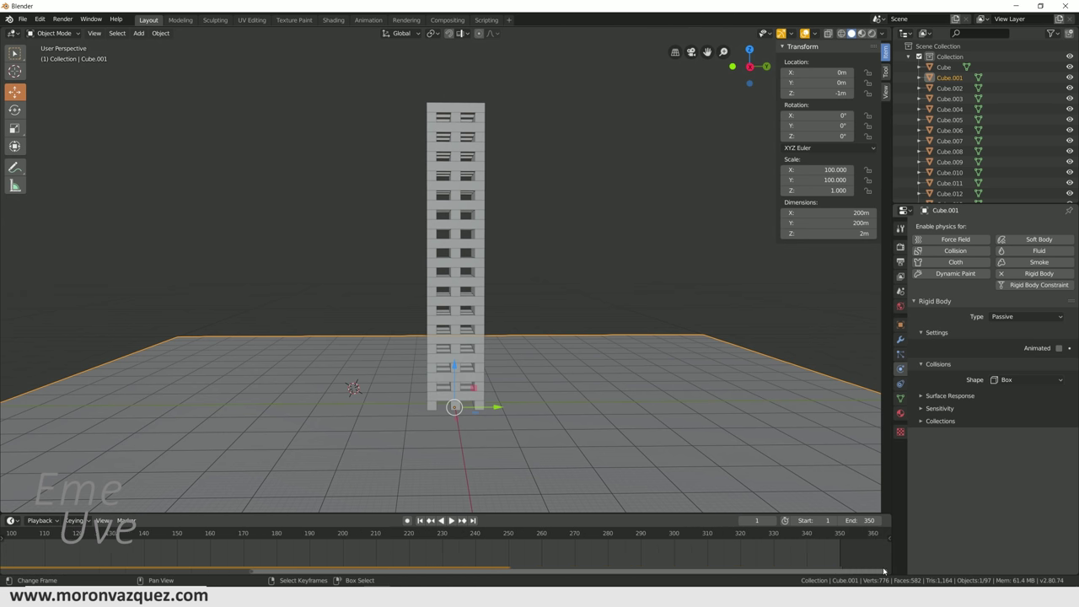
scroll(426, 549, down, 2)
scroll(426, 549, down, 2)
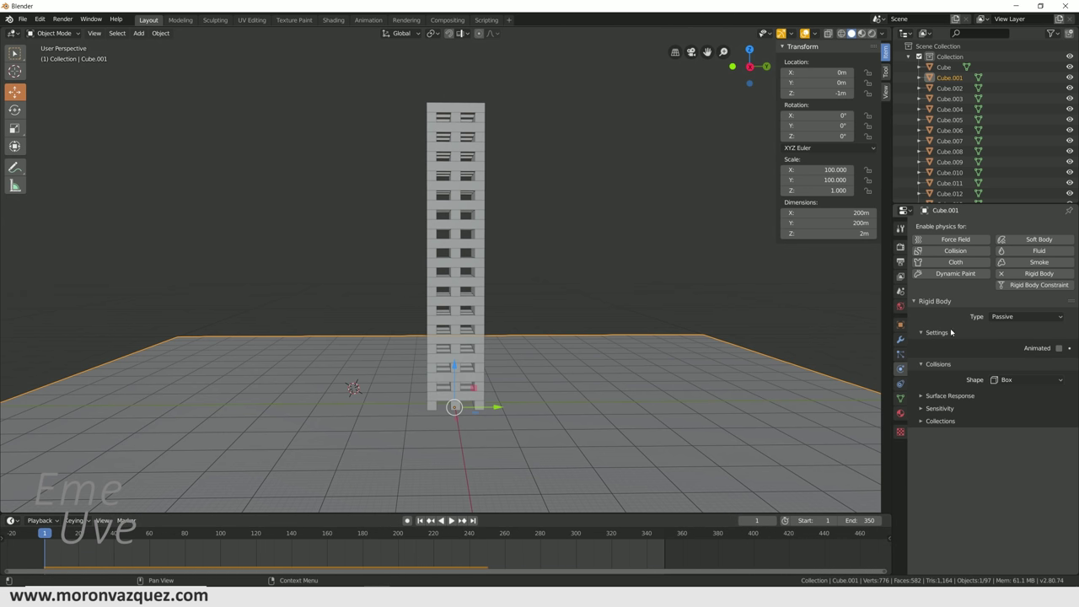
click(901, 263)
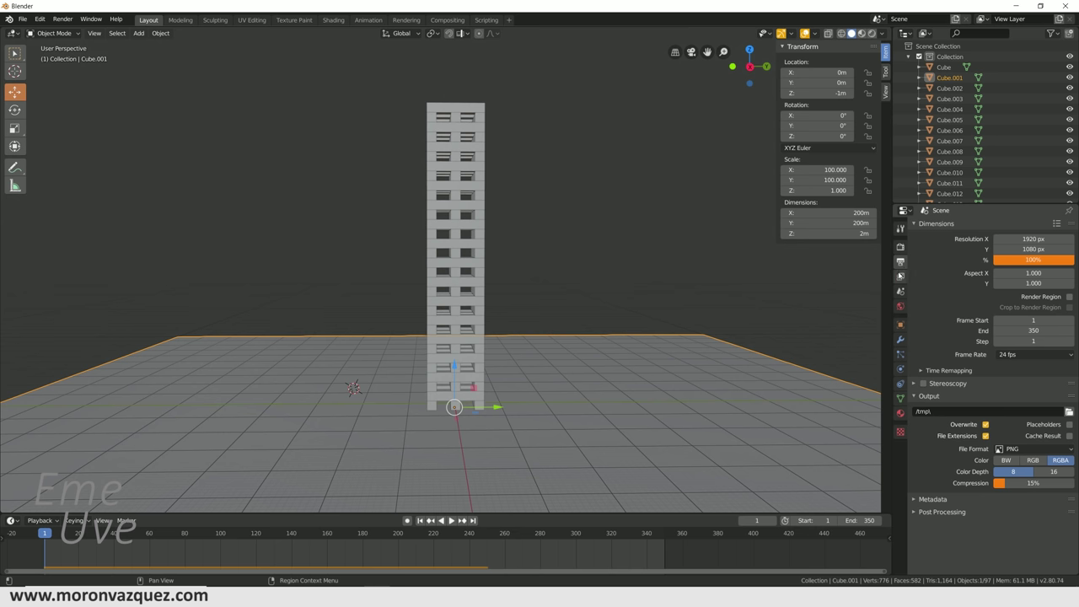
In Scene properties, expand Rigid Body World and its Cache (frames 1–250), then play the simulation.
click(901, 277)
click(901, 292)
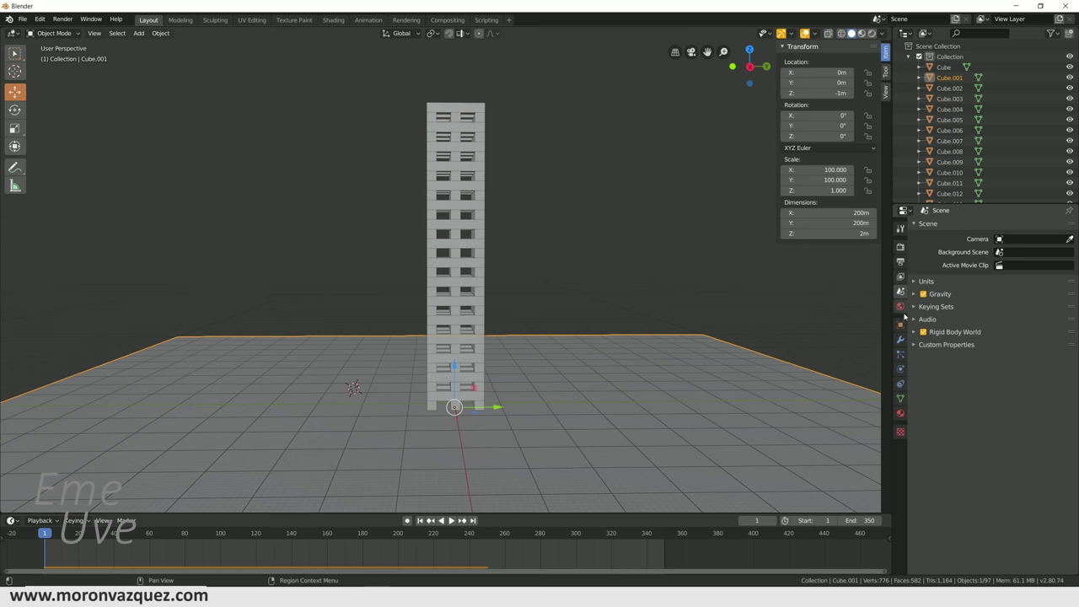
click(912, 347)
click(912, 346)
click(915, 332)
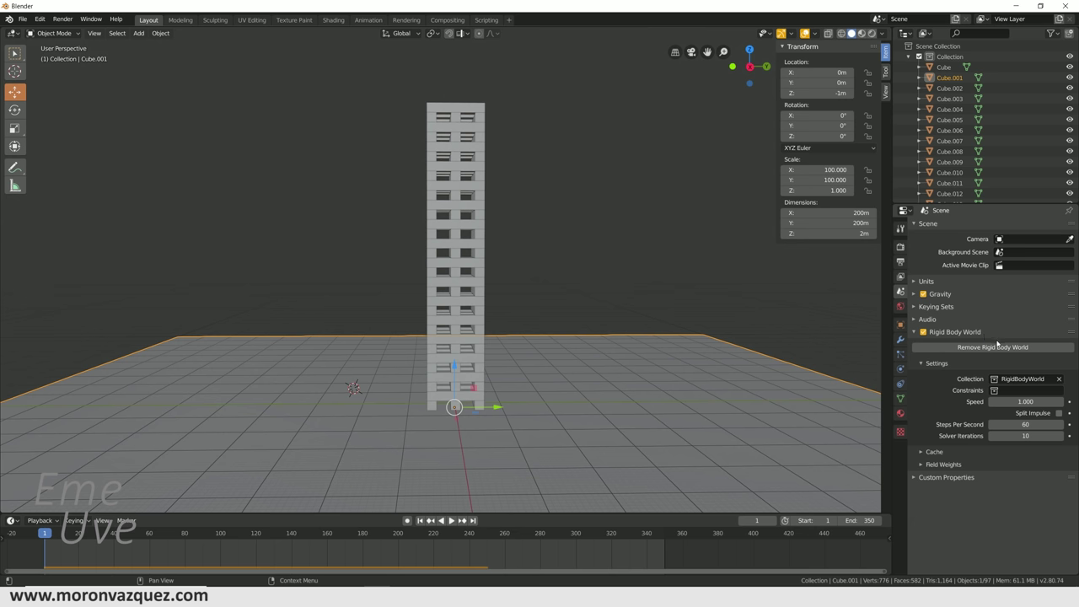
click(923, 454)
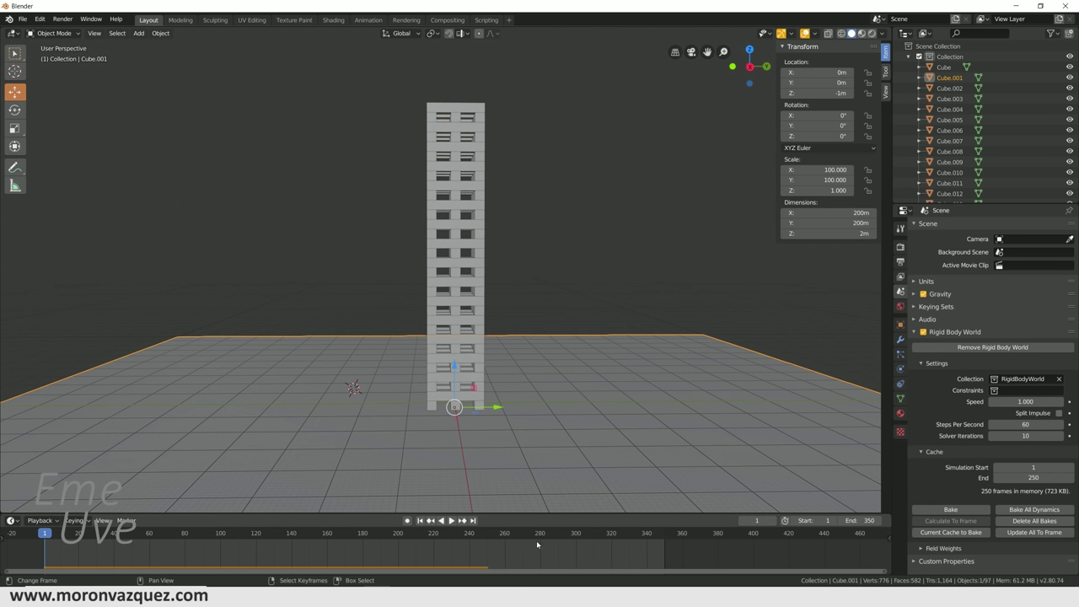
click(452, 521)
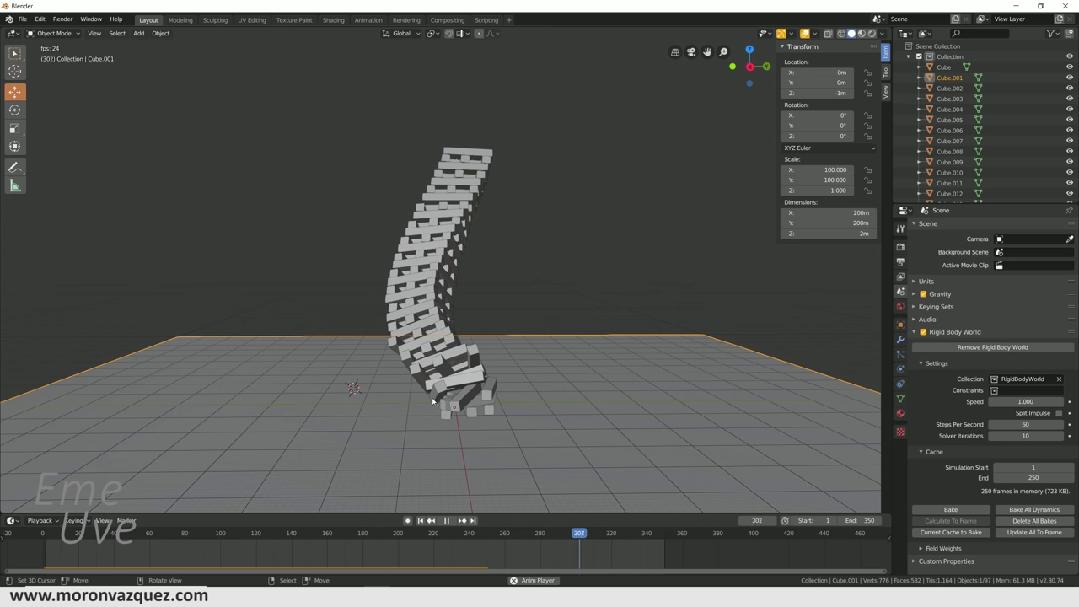
Set the rigid-body cache end frame to 350, then play the simulation to watch the tower collapse.
click(477, 544)
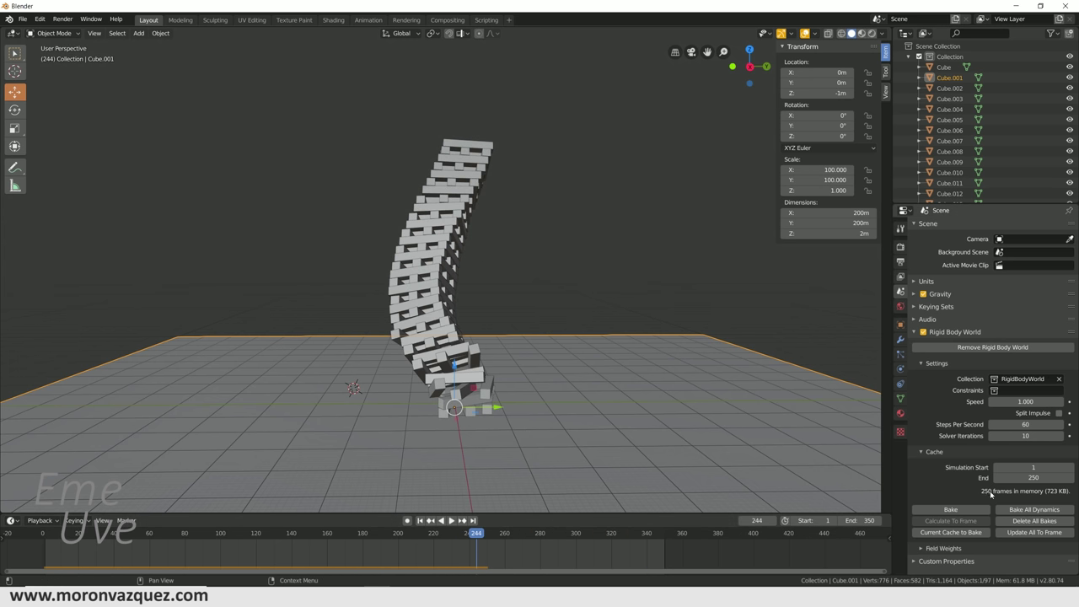
click(1028, 478)
text(0)
key(Return)
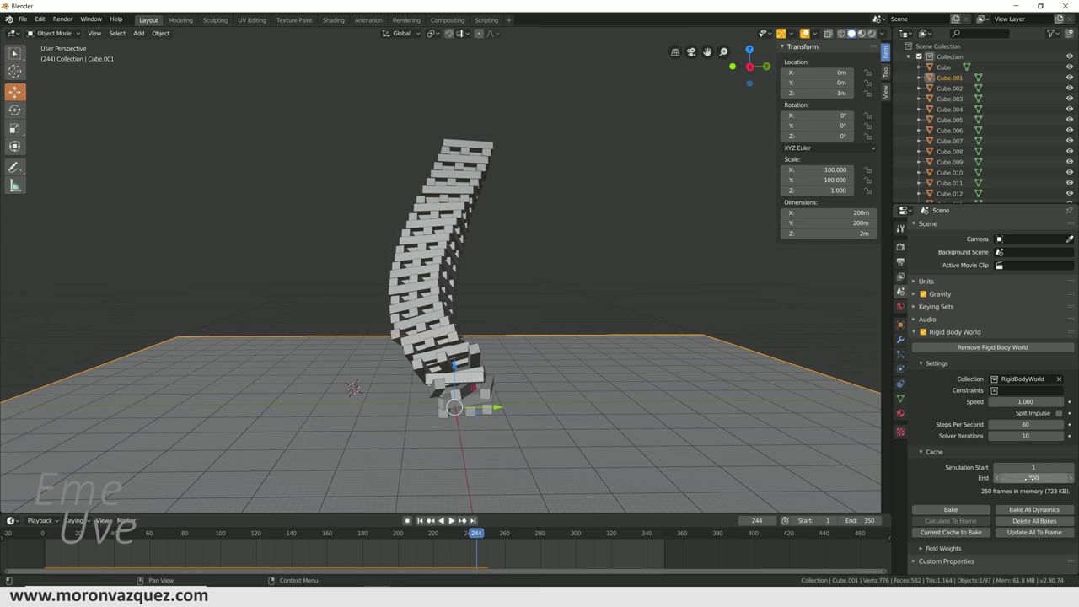
click(452, 520)
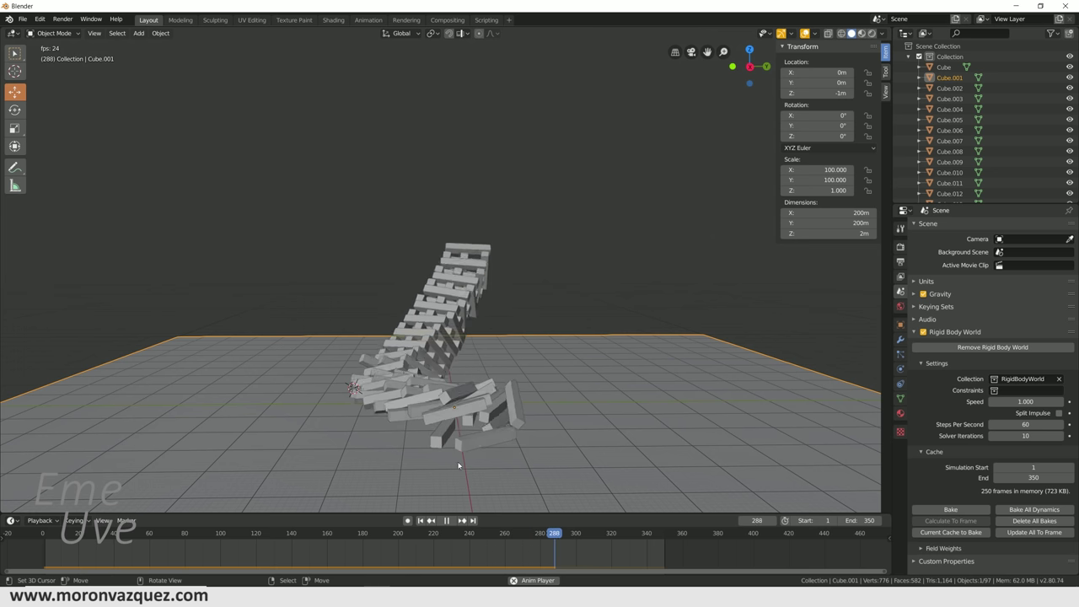
middle_drag(459, 465, 473, 473)
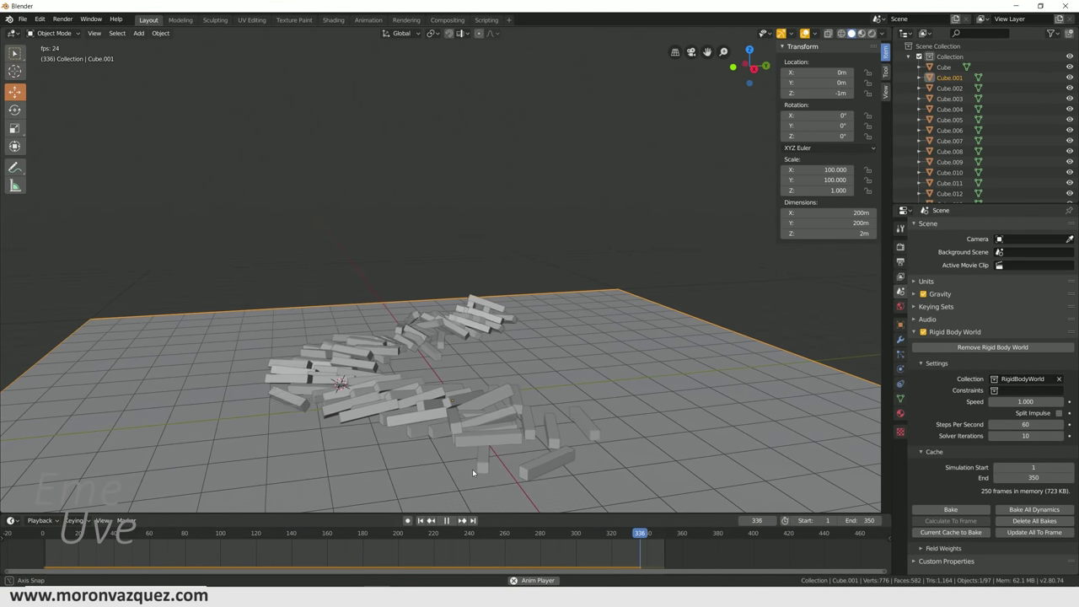
click(450, 520)
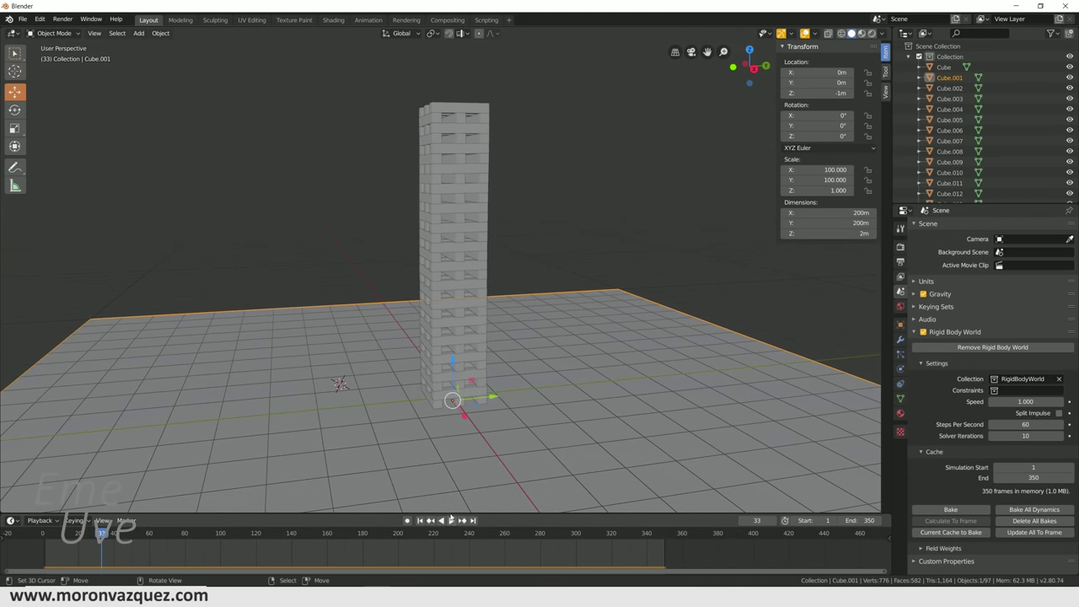
Rewind to the first frame and orbit to a frontal view of the tower.
click(420, 520)
mouse_move(557, 380)
middle_down()
mouse_move(539, 374)
mouse_move(552, 372)
middle_up()
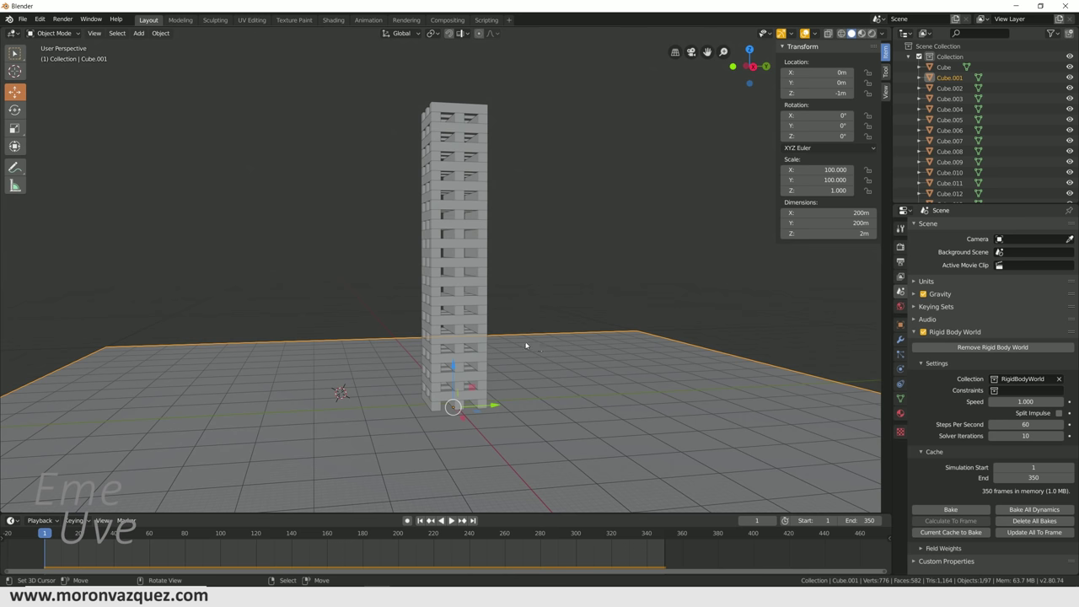
middle_drag(530, 346, 476, 336)
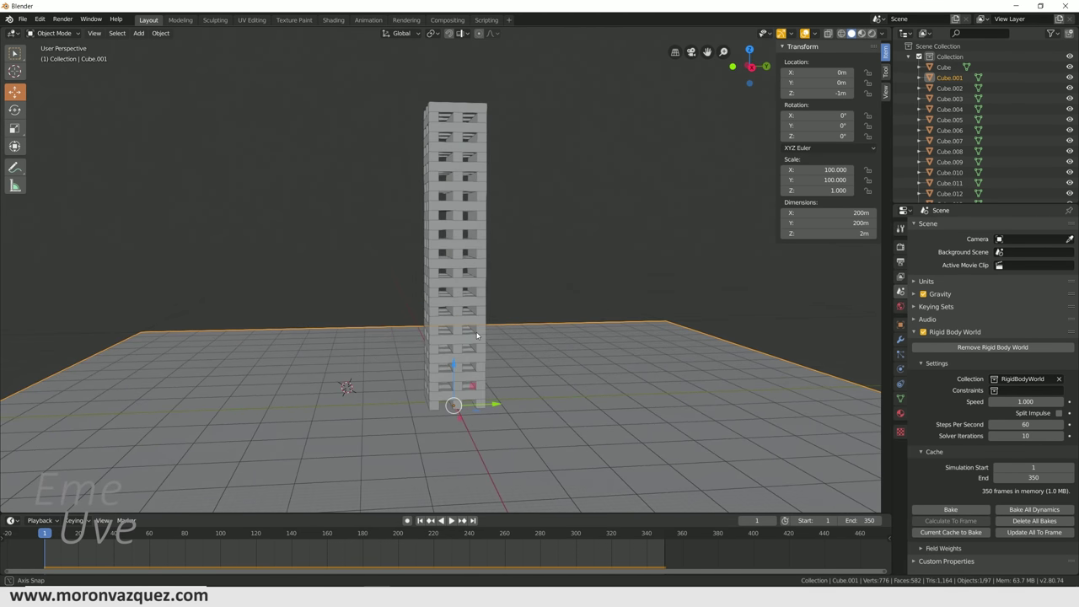
middle_drag(477, 336, 477, 336)
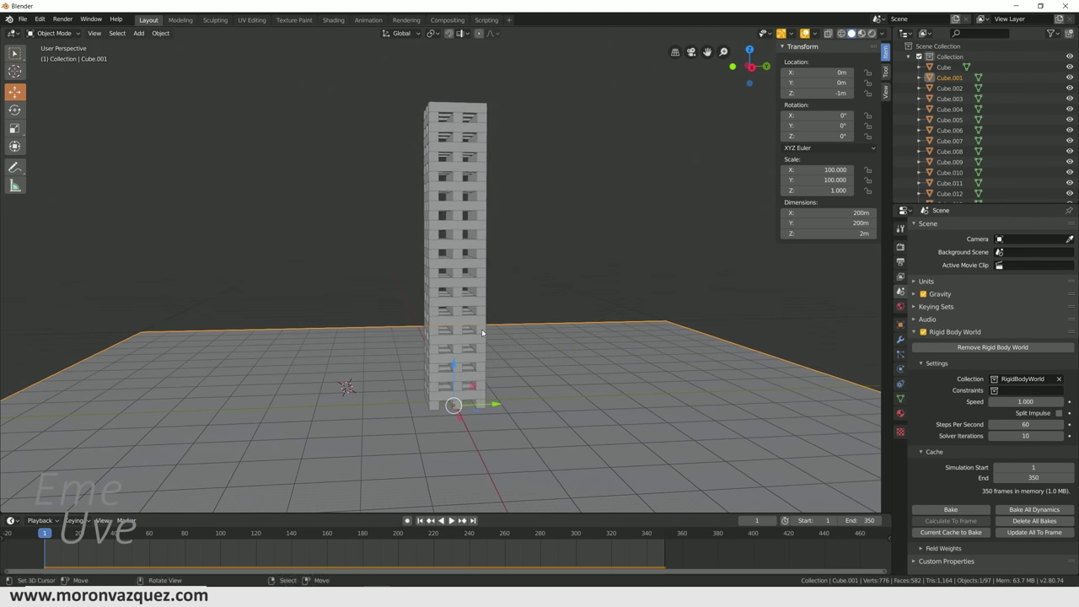
shift+middle_drag(504, 322, 517, 342)
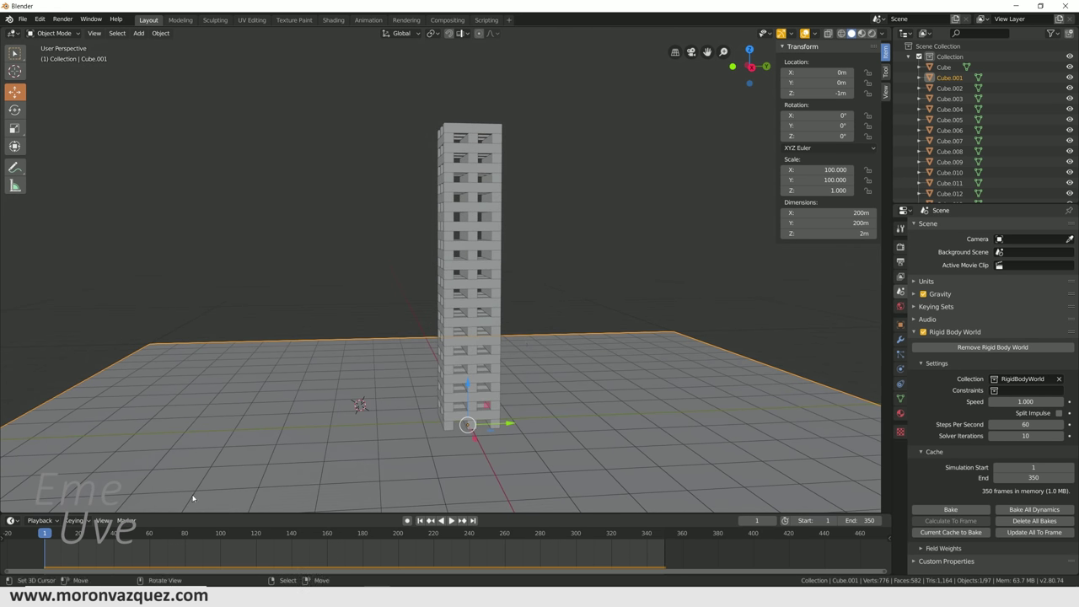
Scrub to frame 60 and zoom in closer on the tower's base.
click(150, 549)
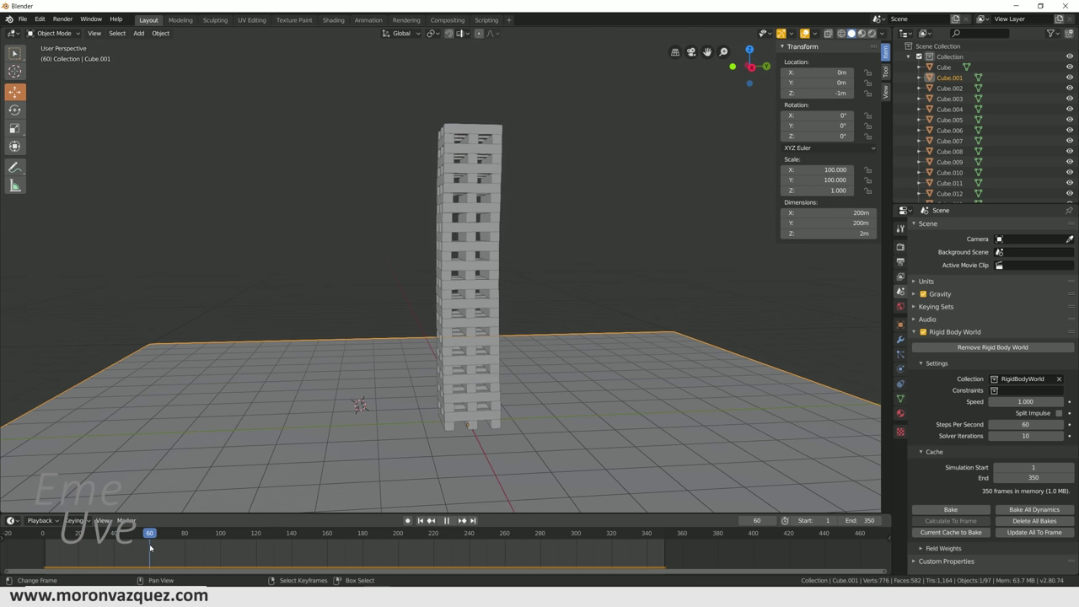
drag(150, 548, 156, 543)
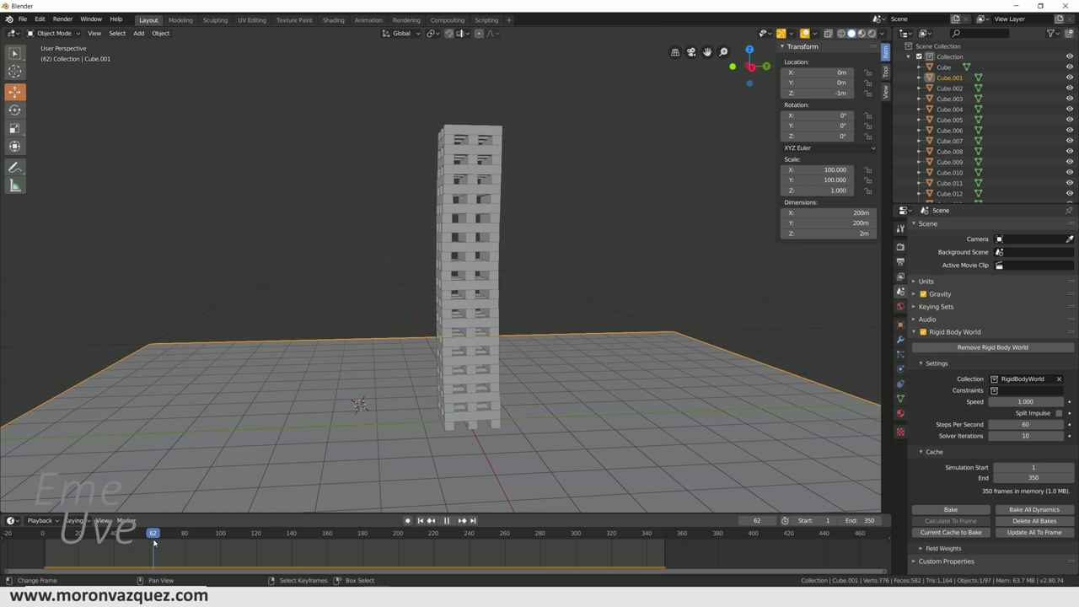
drag(153, 542, 151, 542)
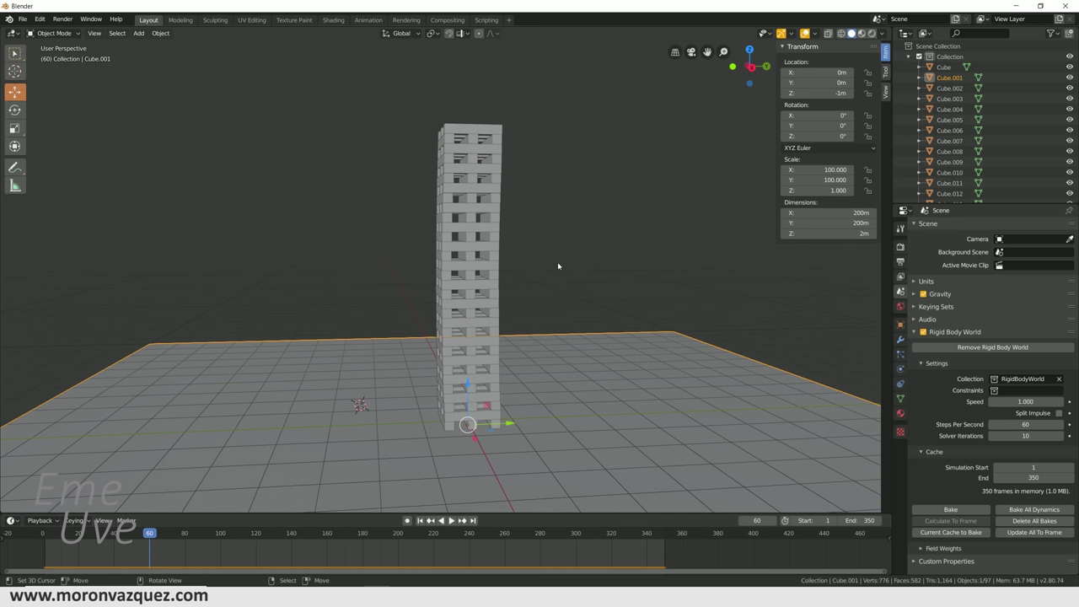
ctrl+middle_drag(558, 267, 586, 267)
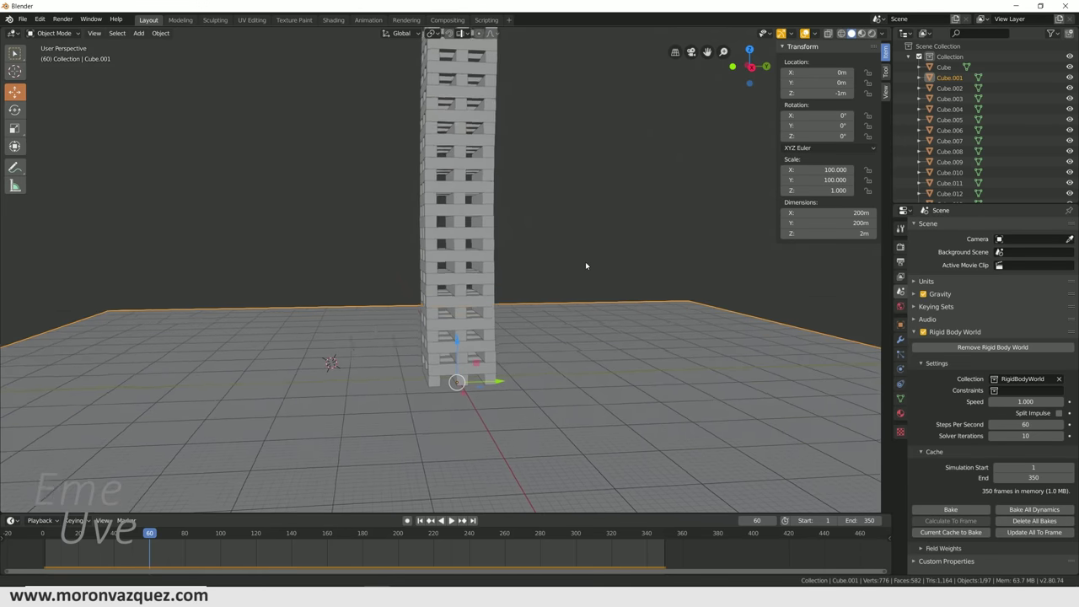
click(430, 378)
Stop playback and toggle Dynamic off and back on for bottom block Cube.003 in Physics.
middle_drag(430, 378, 539, 405)
drag(47, 550, 44, 552)
key(space)
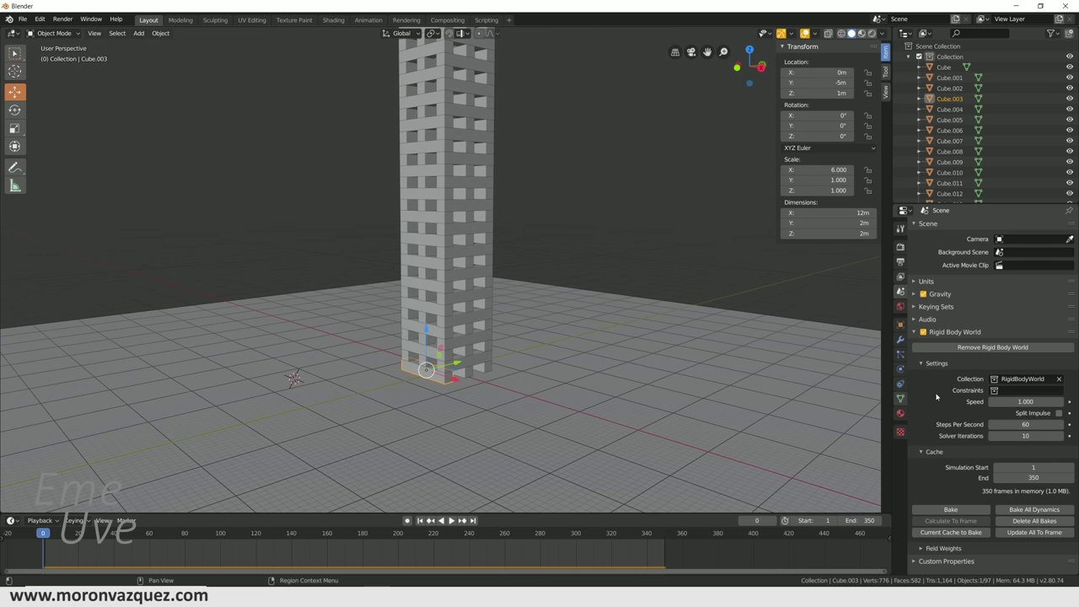
click(901, 369)
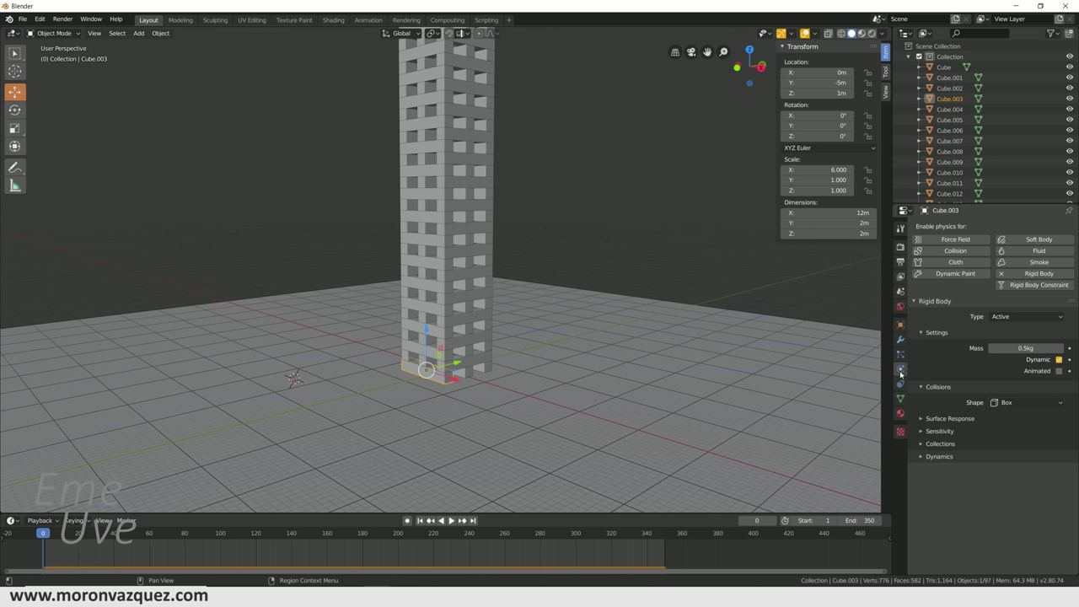
click(1059, 360)
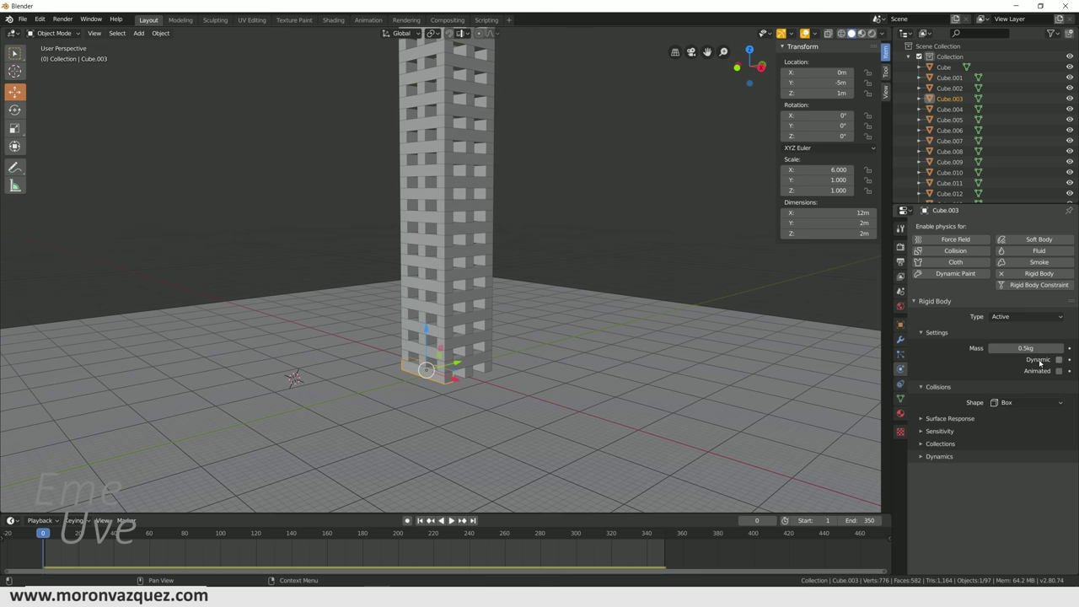
click(1059, 360)
Select block Cube.060, play the simulation, then stop and rewind to frame 1.
middle_drag(691, 321, 673, 307)
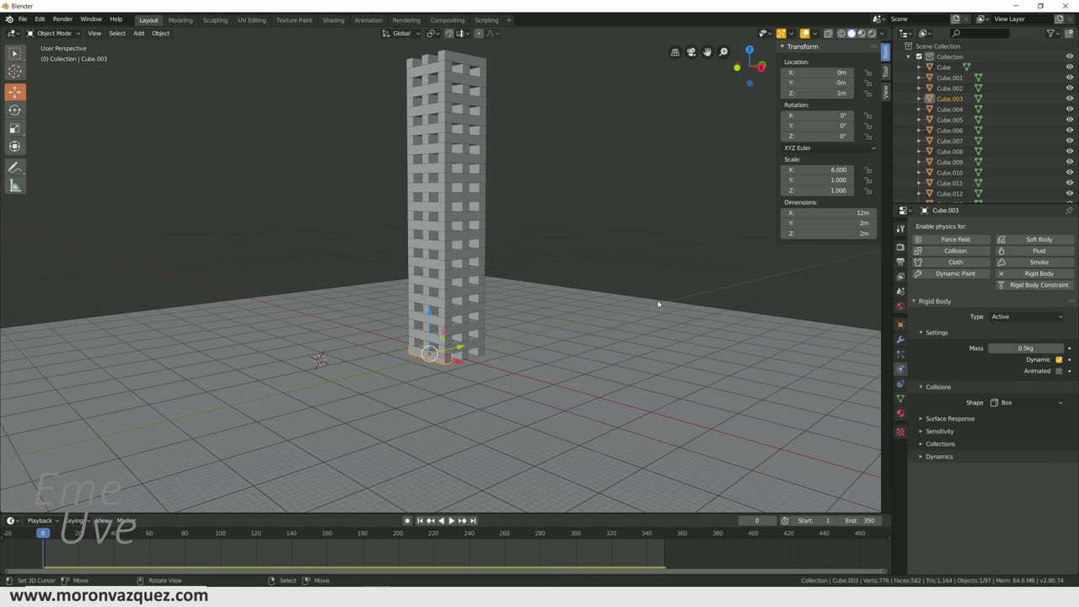
click(452, 182)
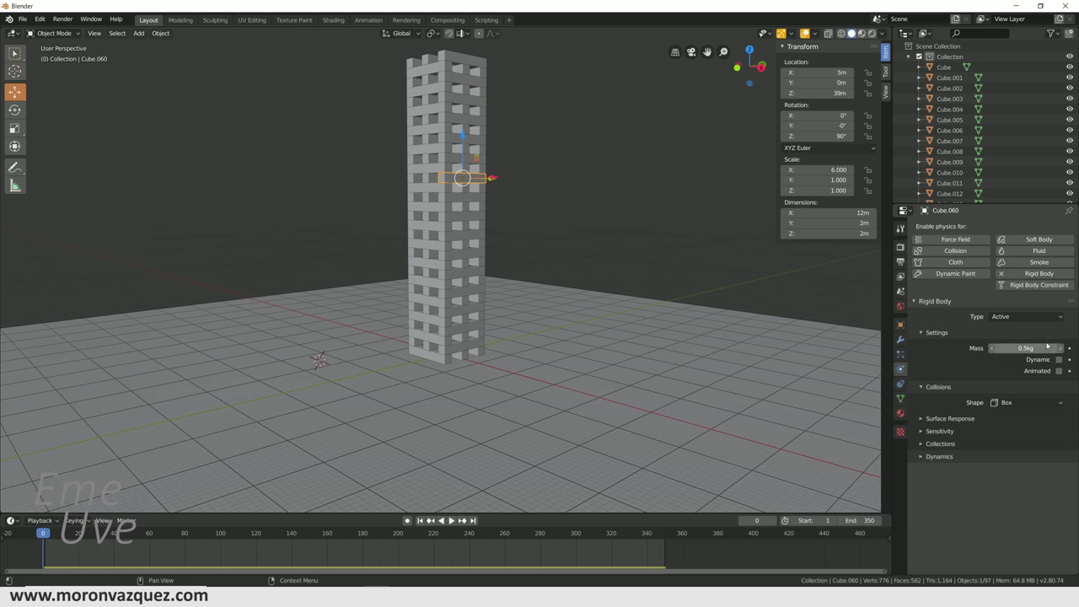
click(451, 520)
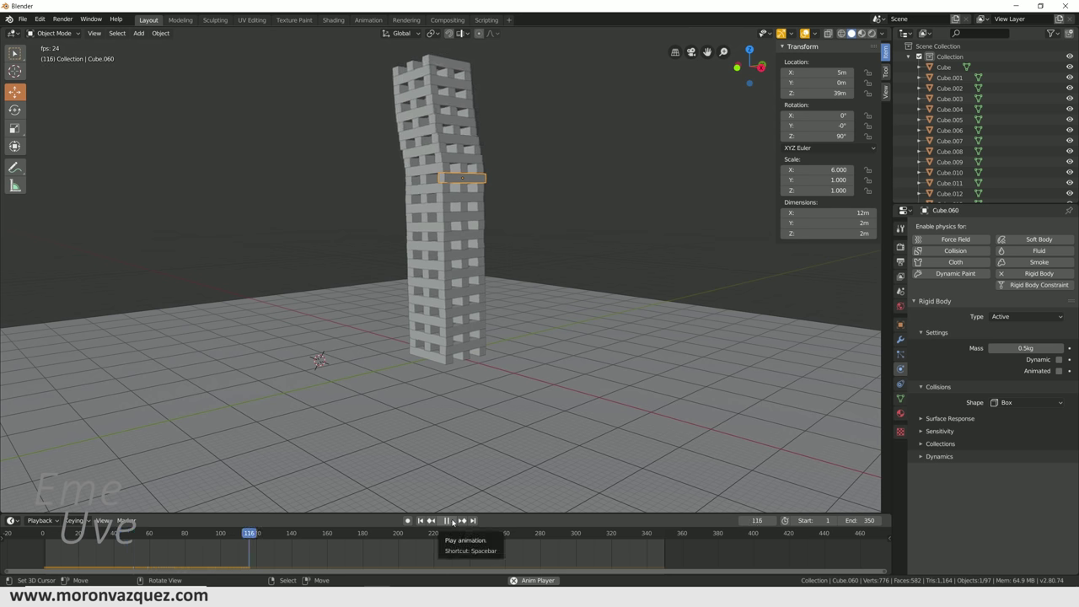
middle_drag(519, 388, 531, 391)
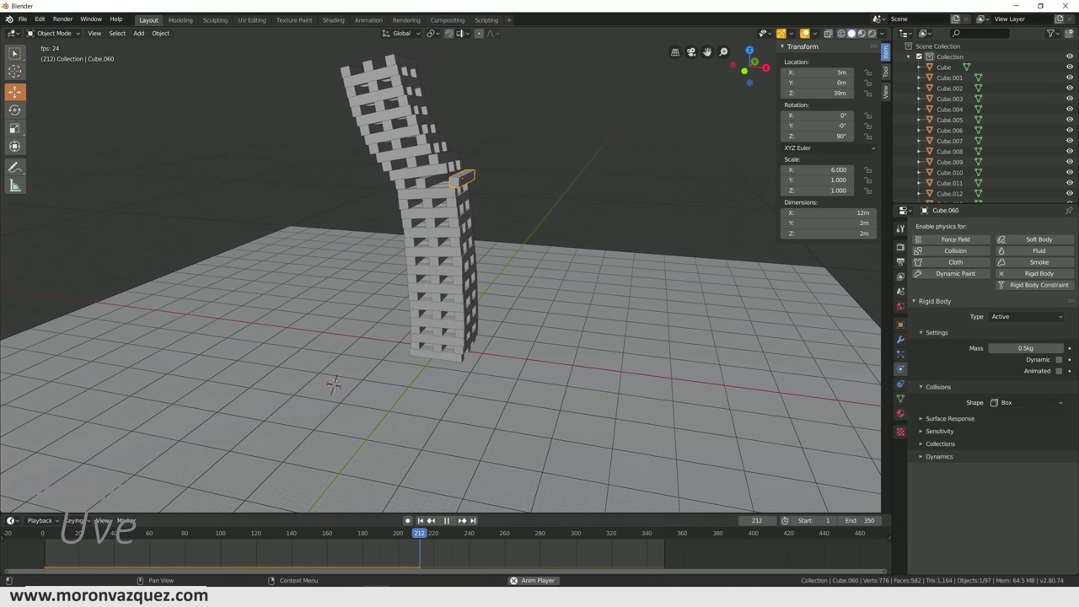
click(446, 520)
click(420, 520)
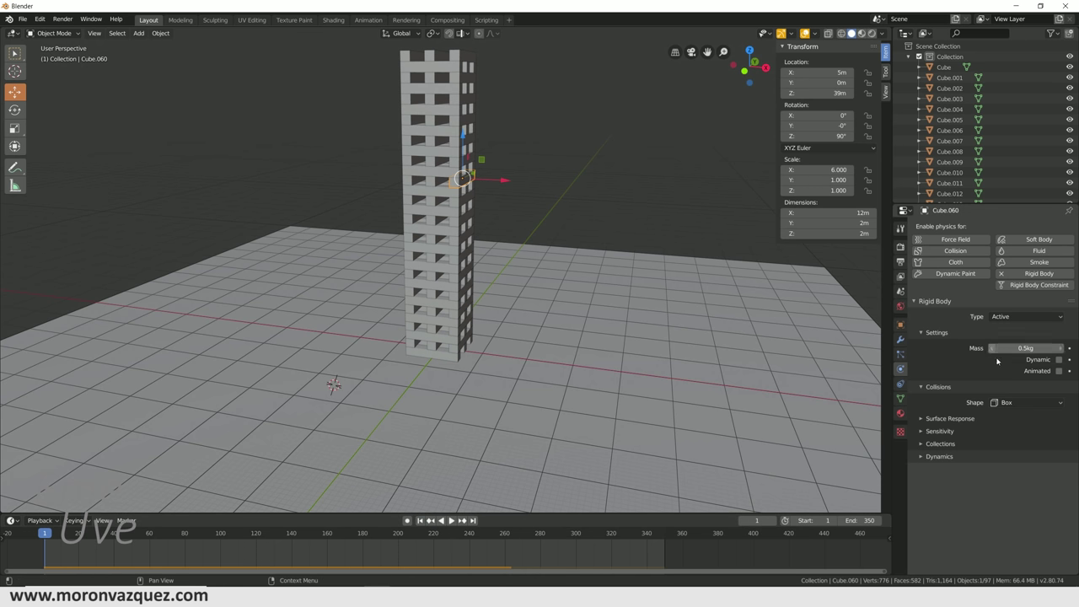
Re-enable Dynamic on Cube.060, then keyframe Cube.003's Dynamic as off at frame 1.
click(1059, 359)
middle_drag(686, 402, 590, 397)
click(438, 360)
click(432, 360)
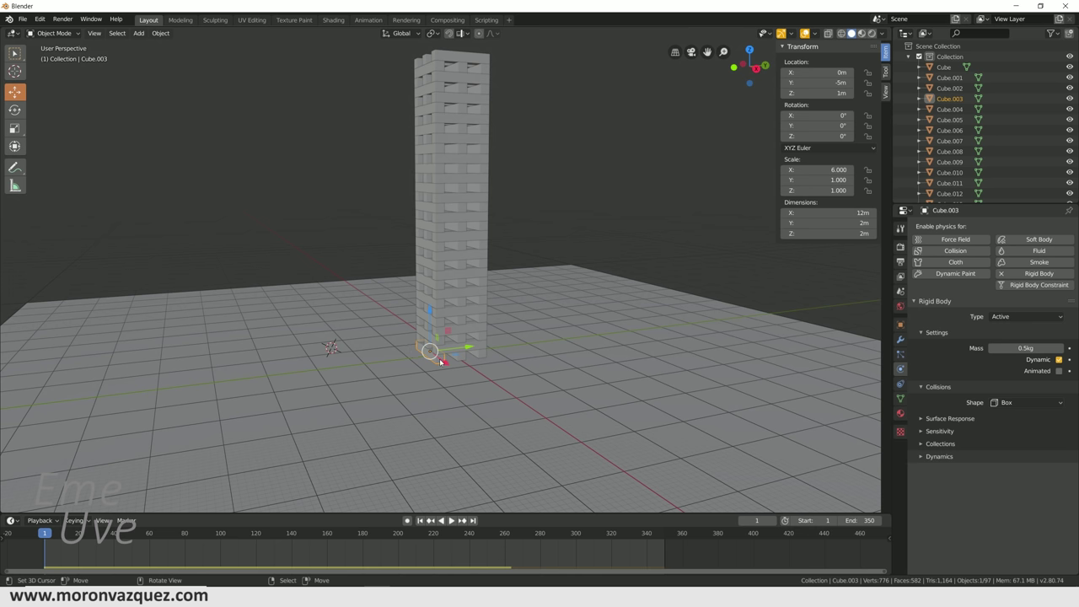
click(1059, 360)
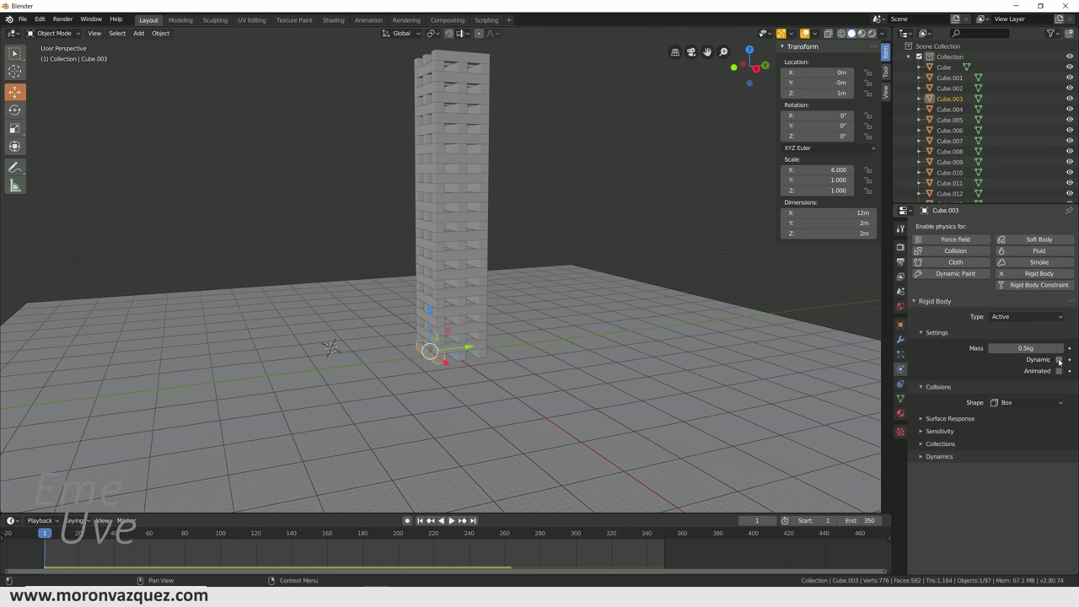
right_click(1043, 361)
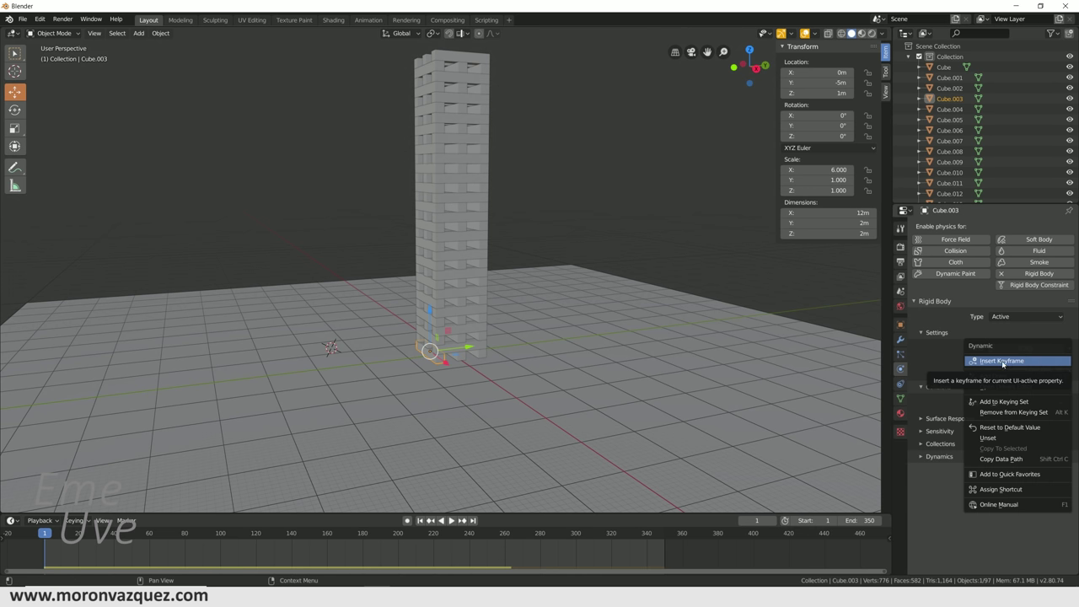
click(1014, 361)
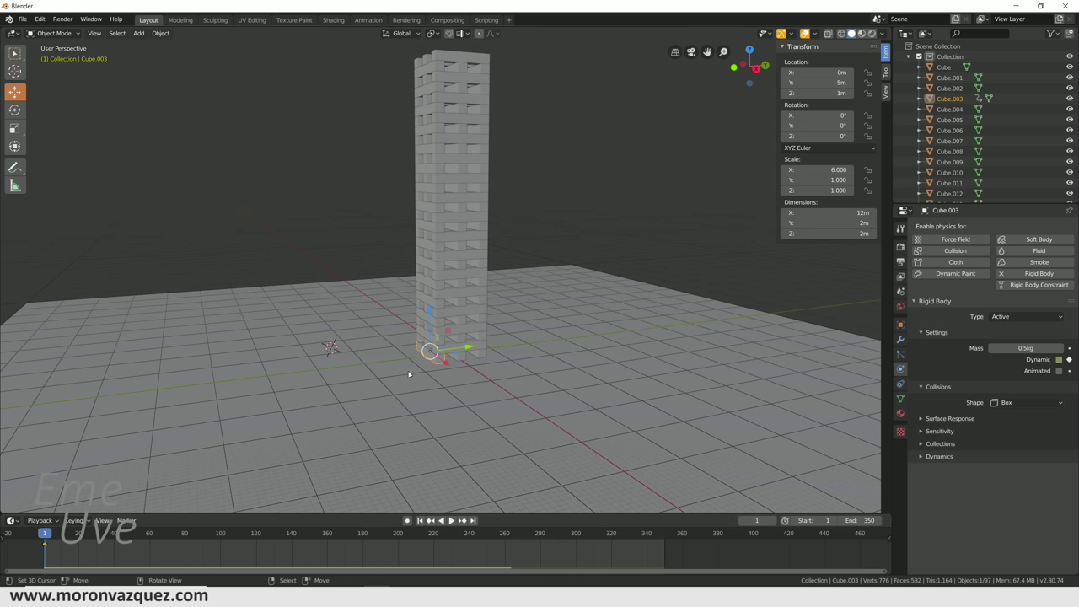
At frame 60, keyframe Cube.003's Dynamic setting as on.
click(150, 544)
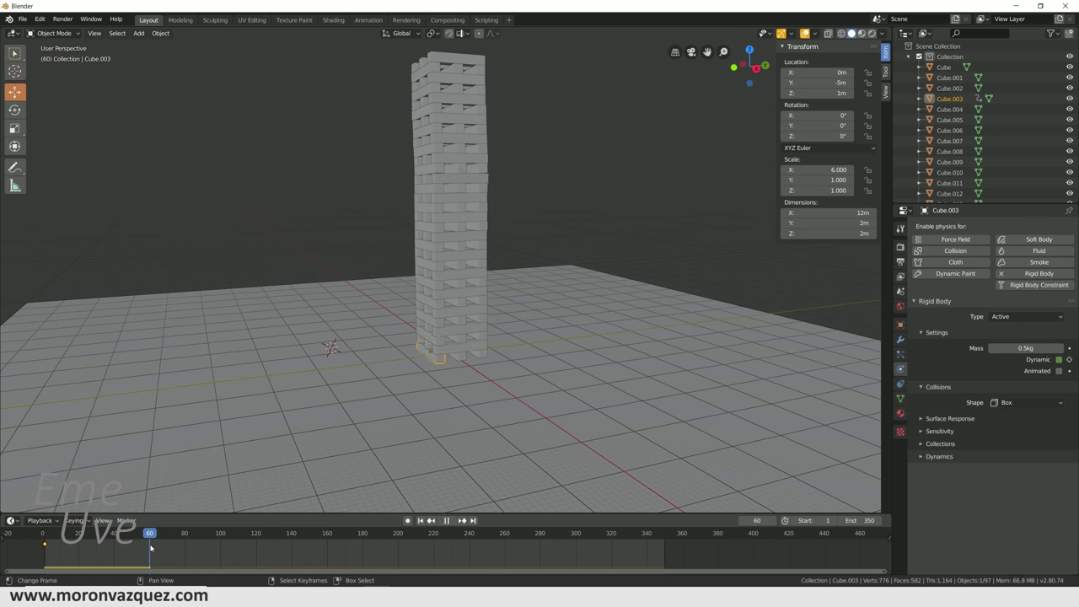
right_click(1051, 362)
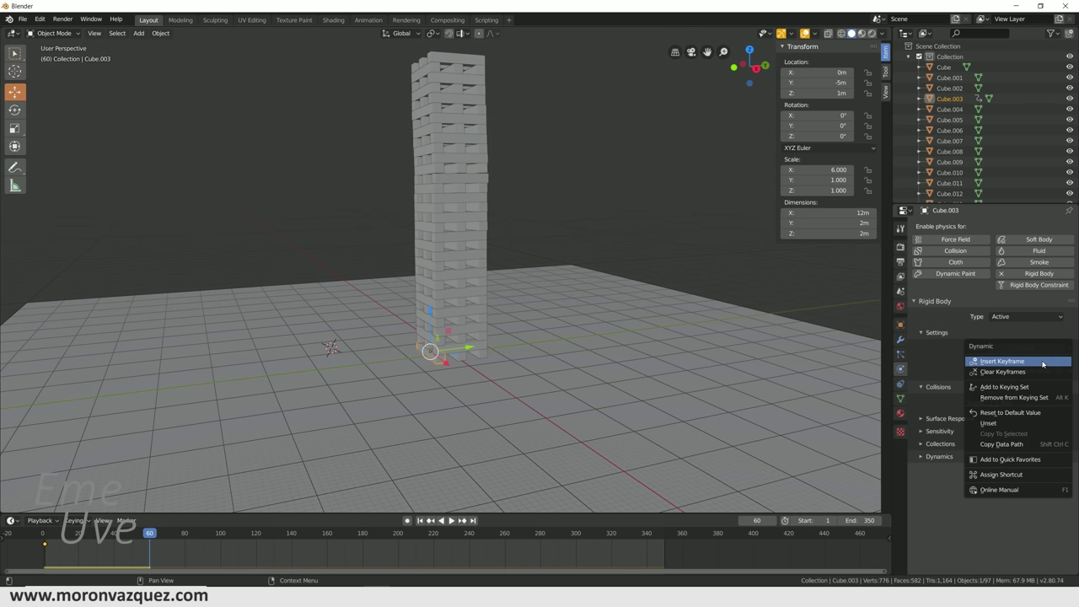
click(1035, 363)
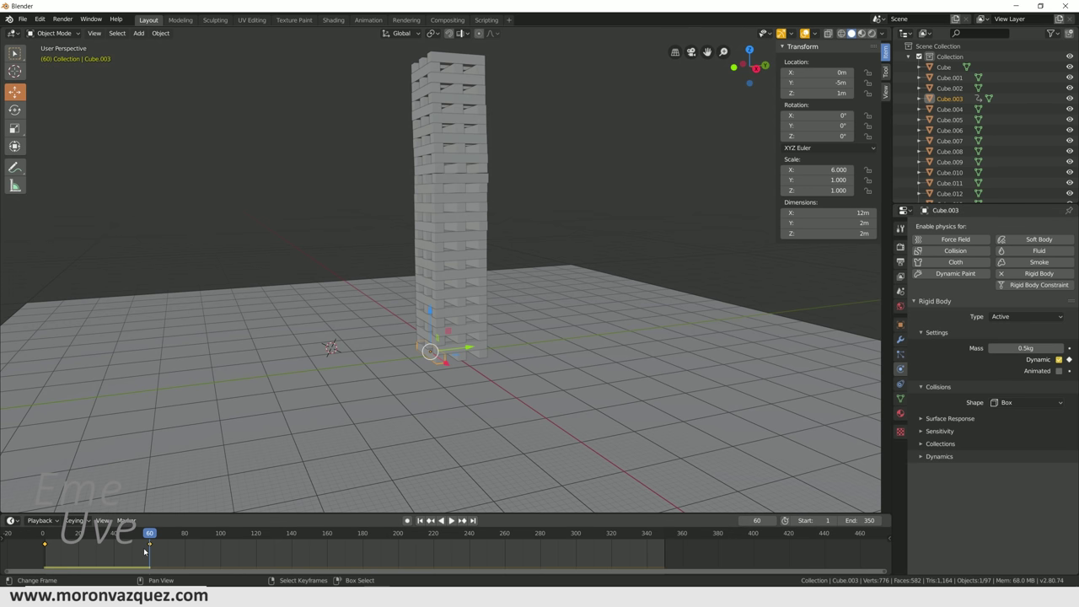
Play the keyed simulation to frame 91, then rewind to frame 1.
mouse_move(147, 558)
mouse_down()
mouse_move(44, 557)
mouse_move(150, 547)
mouse_up()
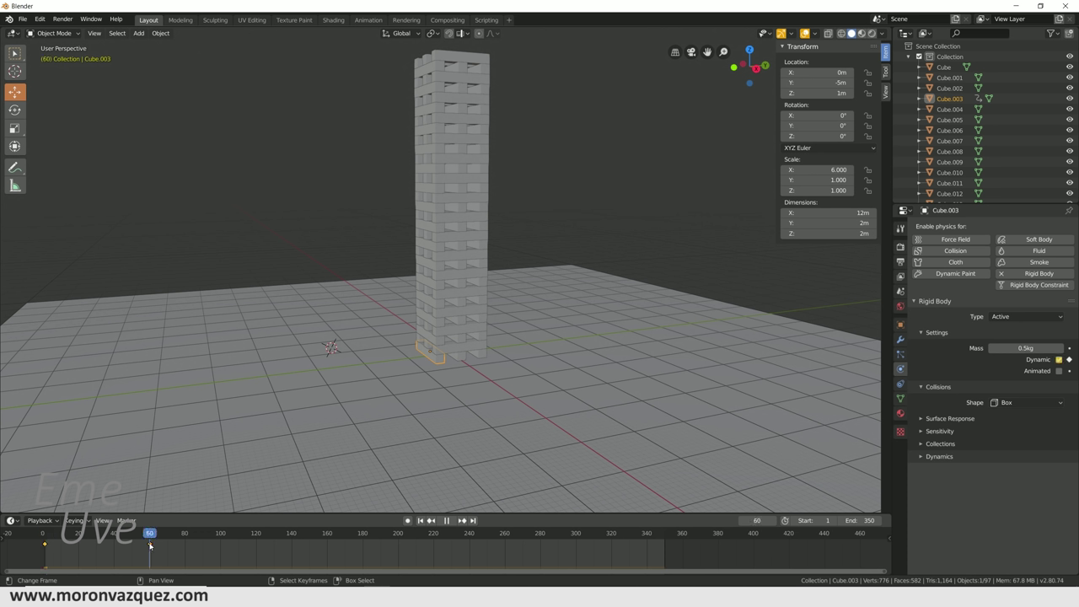
drag(150, 546, 151, 546)
key(space)
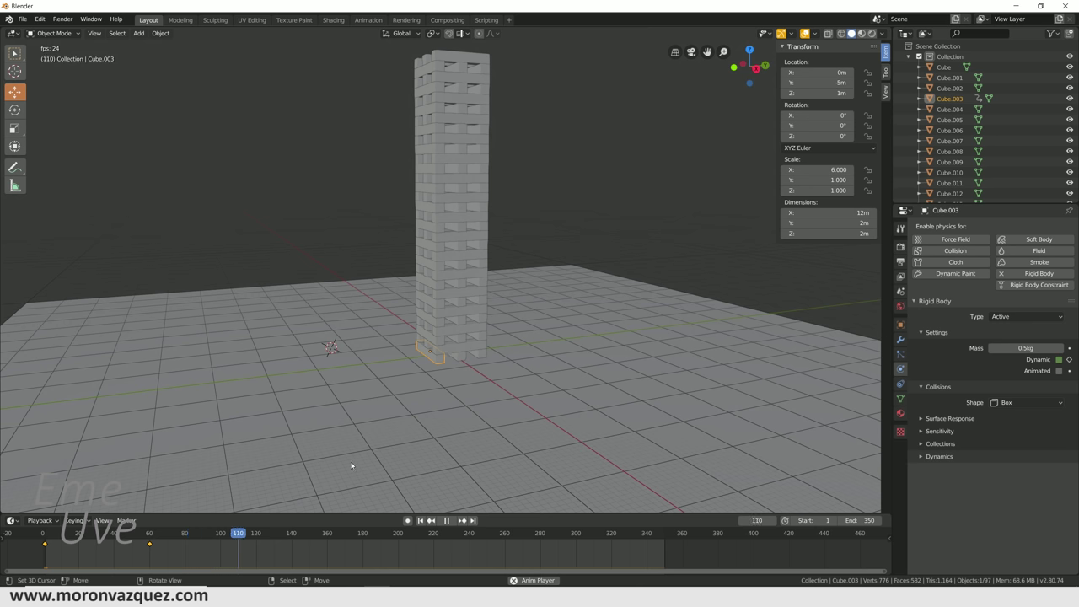
key(Escape)
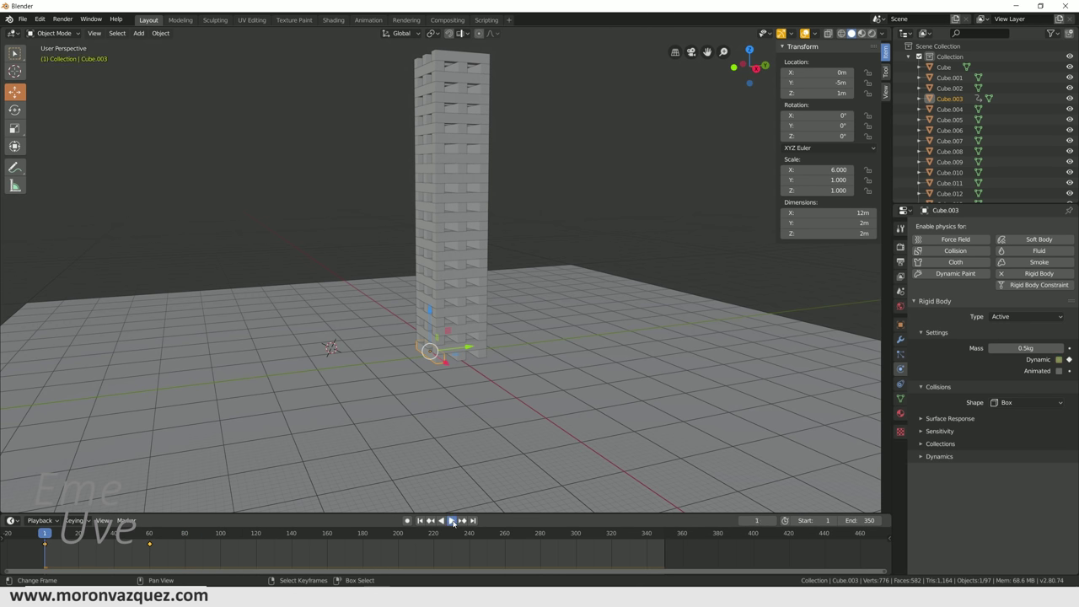
click(452, 521)
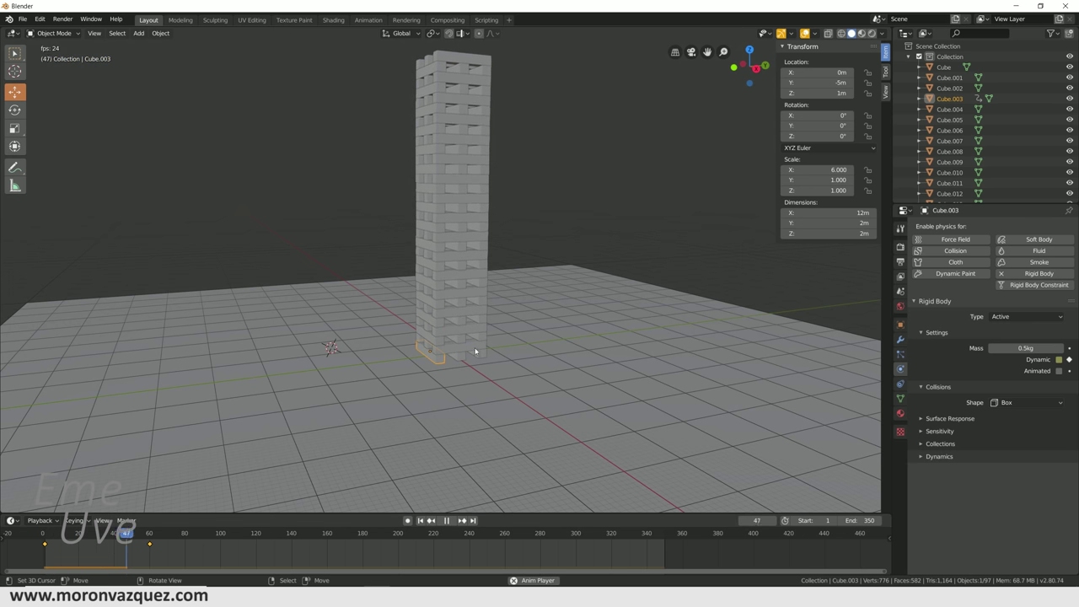
click(447, 521)
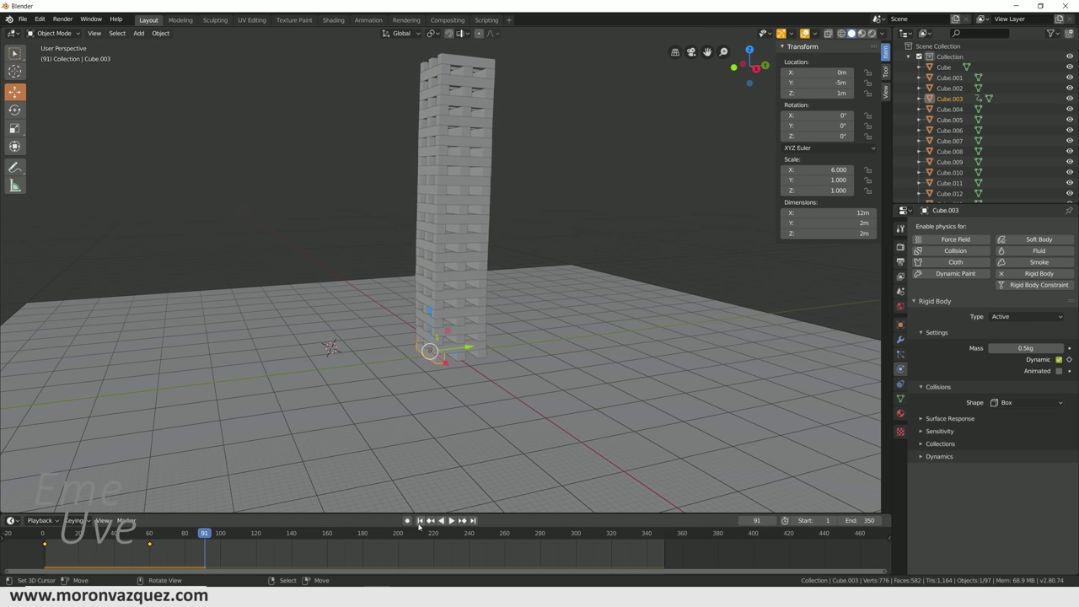
click(420, 521)
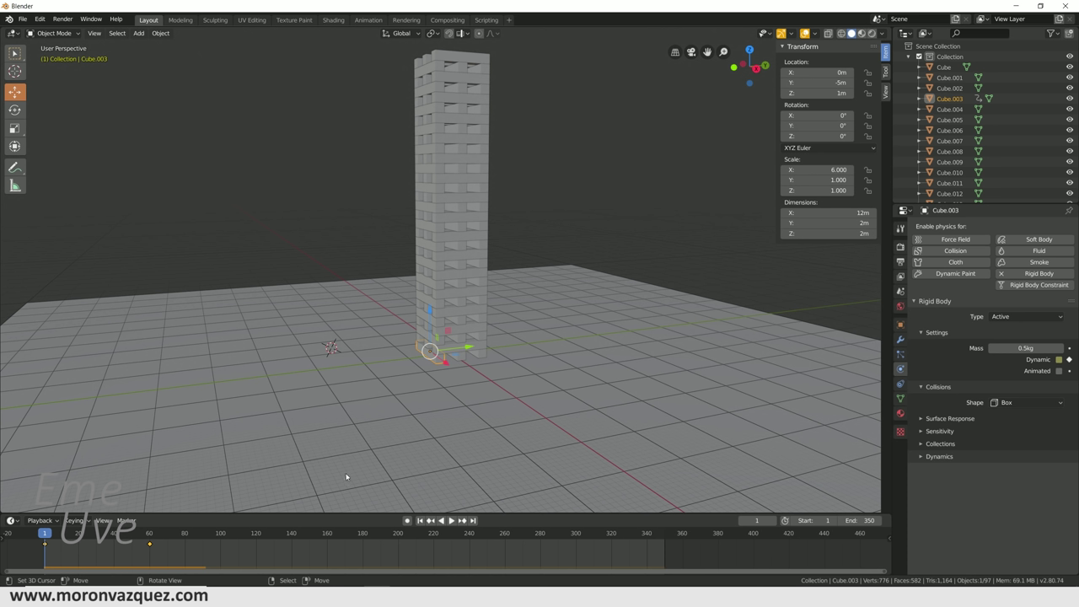
Select the blocks one by one up the tower to the top block.
click(442, 268)
click(462, 215)
click(451, 175)
click(439, 134)
click(457, 89)
click(462, 68)
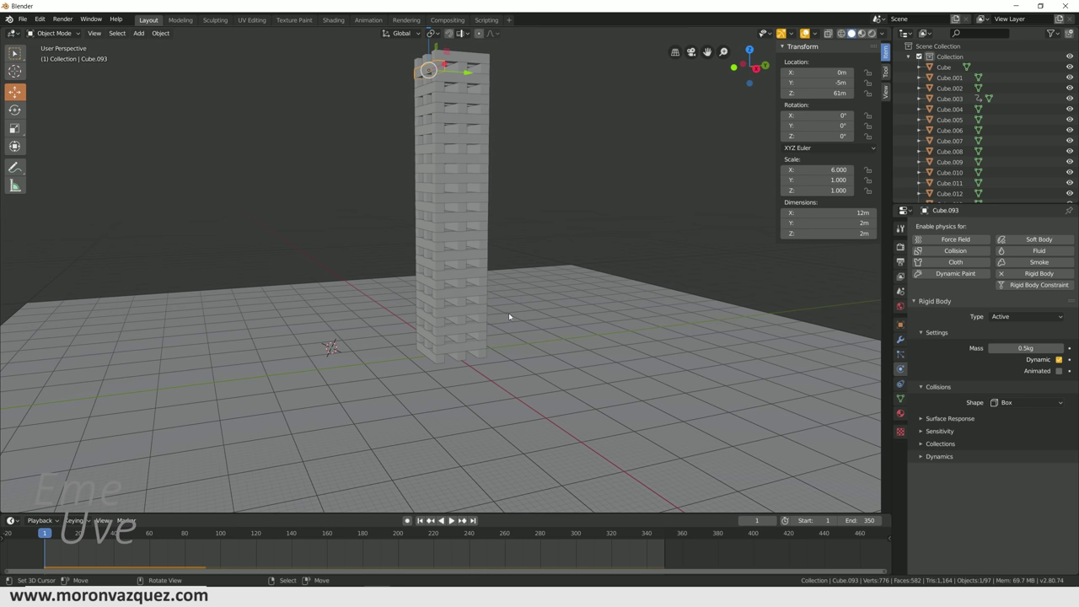
In side orthographic wireframe view, box-select every block of the tower.
key(KP_3)
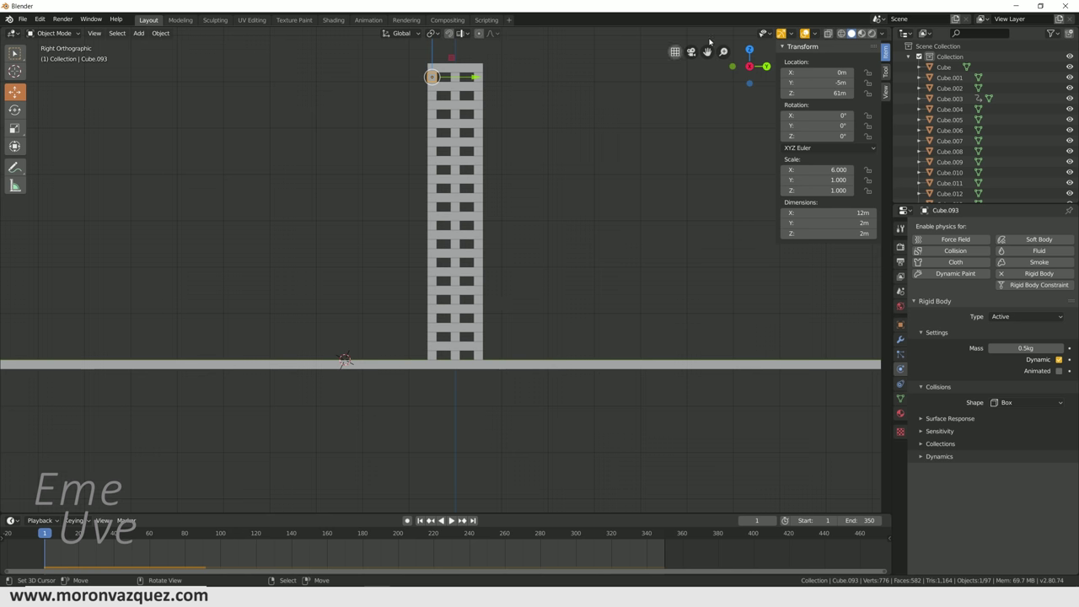
click(840, 33)
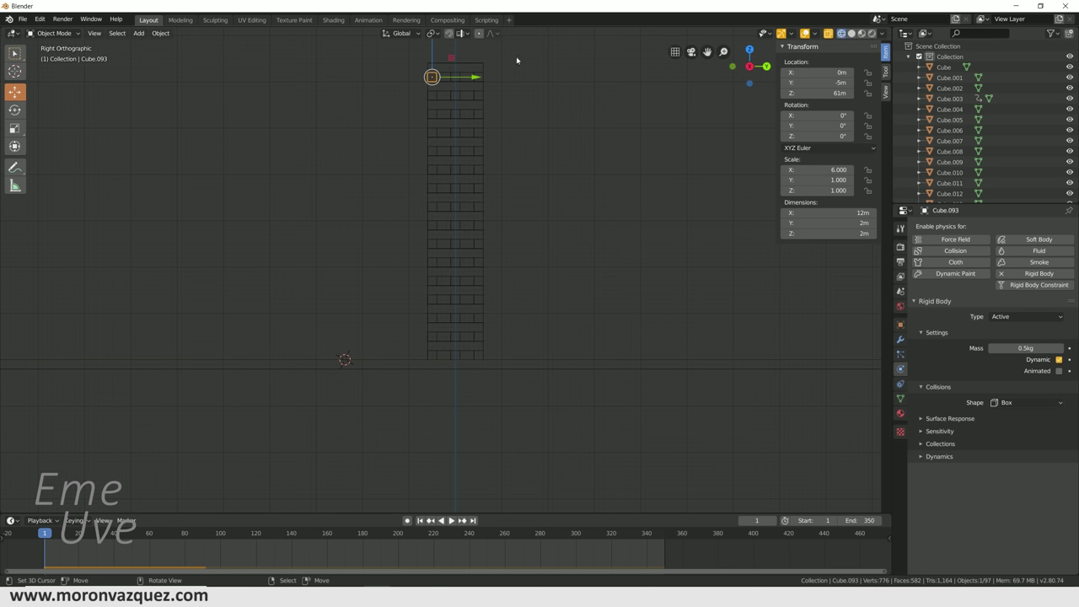
drag(517, 51, 402, 358)
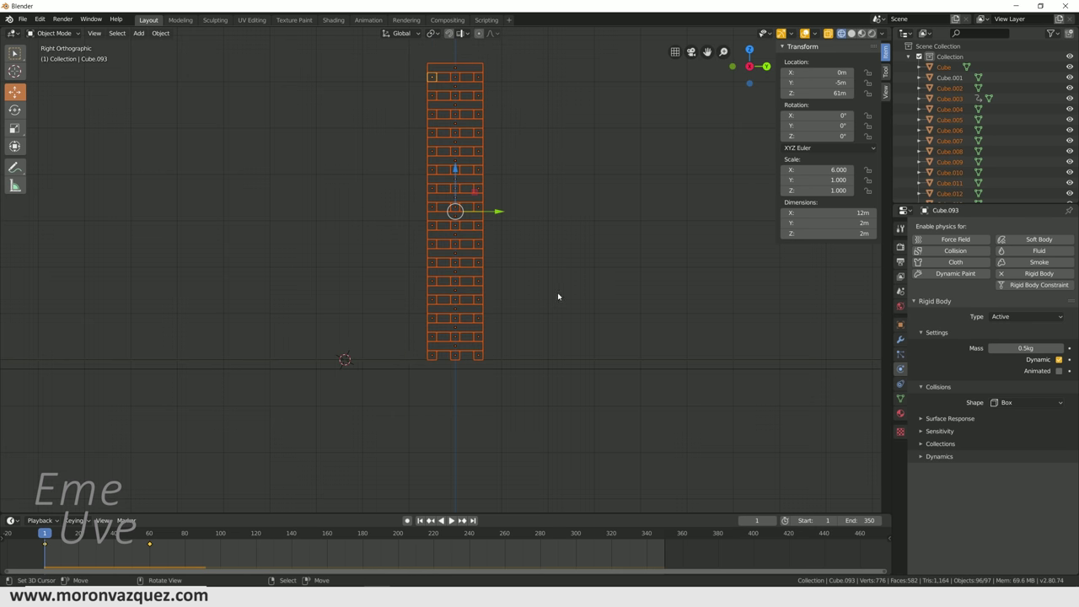
middle_drag(558, 296, 573, 306)
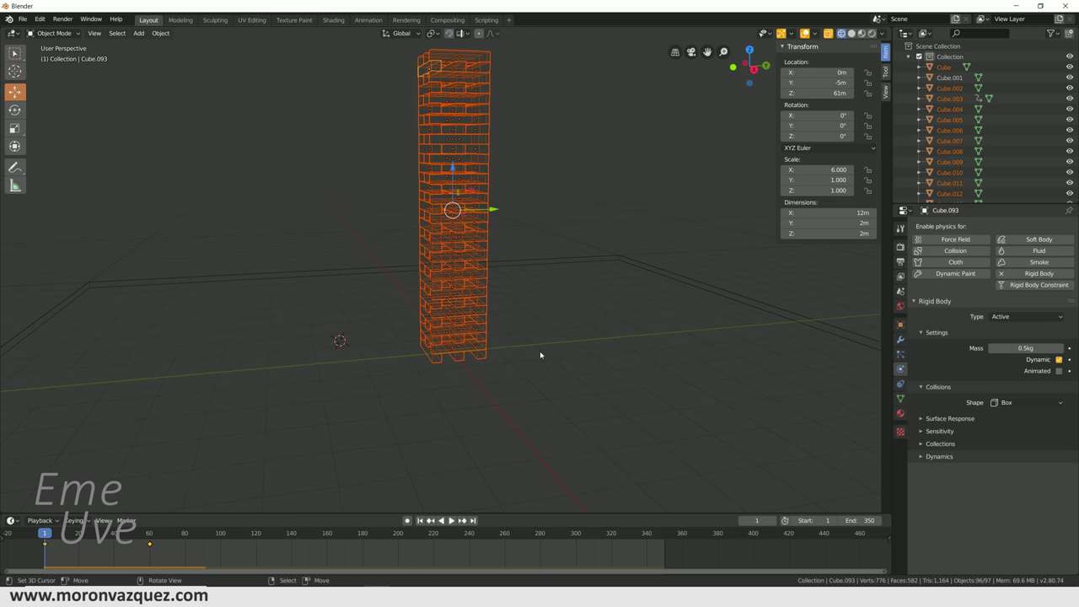
Make keyed bottom block Cube.003 active and open the Make Links menu with Ctrl+L.
shift+click(432, 358)
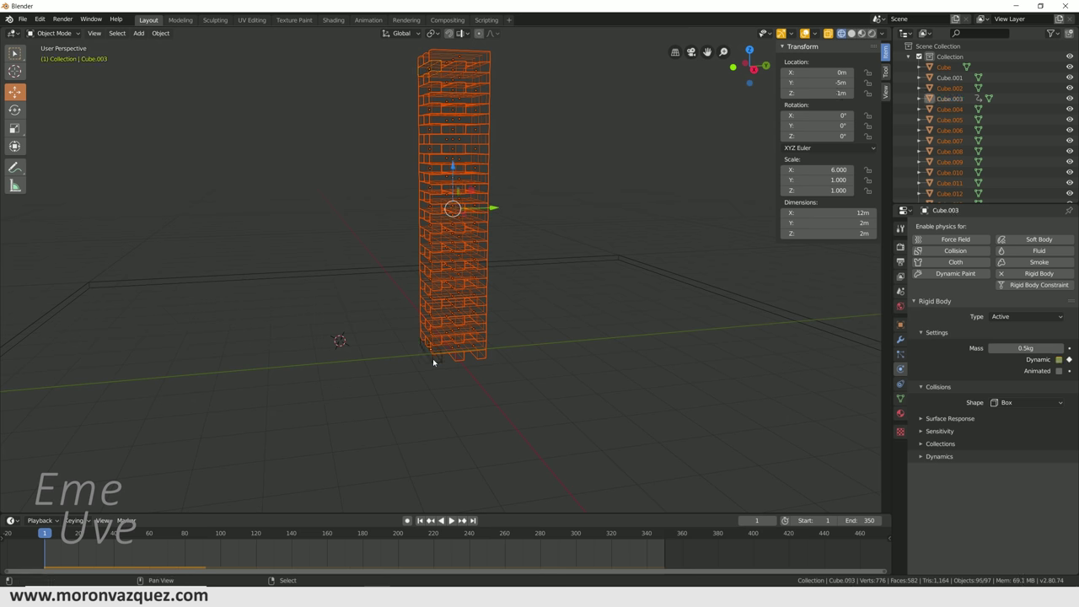
middle_drag(440, 381, 627, 327)
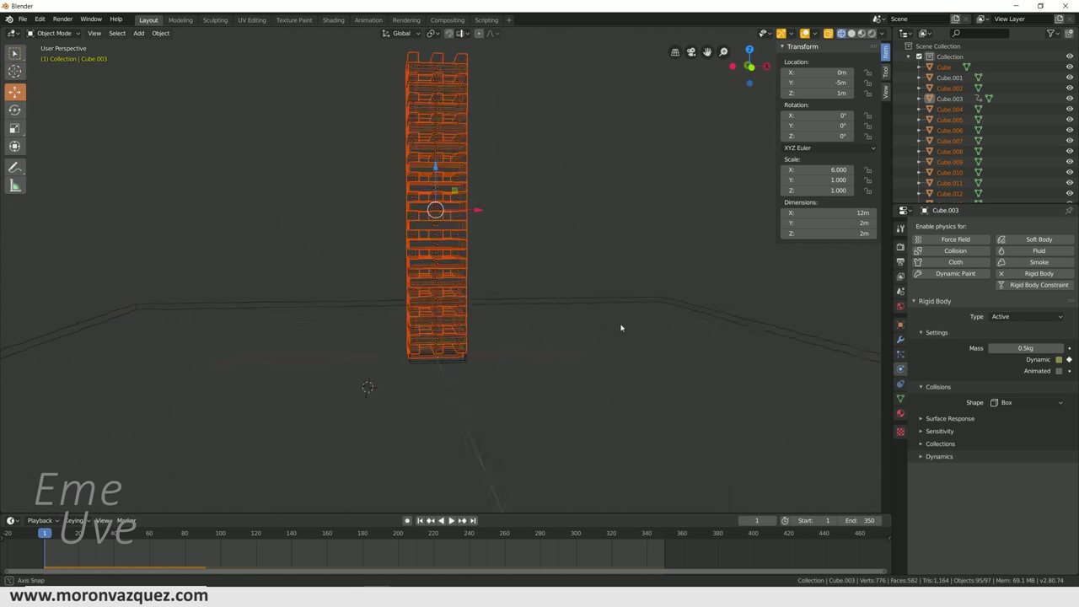
middle_drag(627, 327, 471, 357)
shift+click(432, 360)
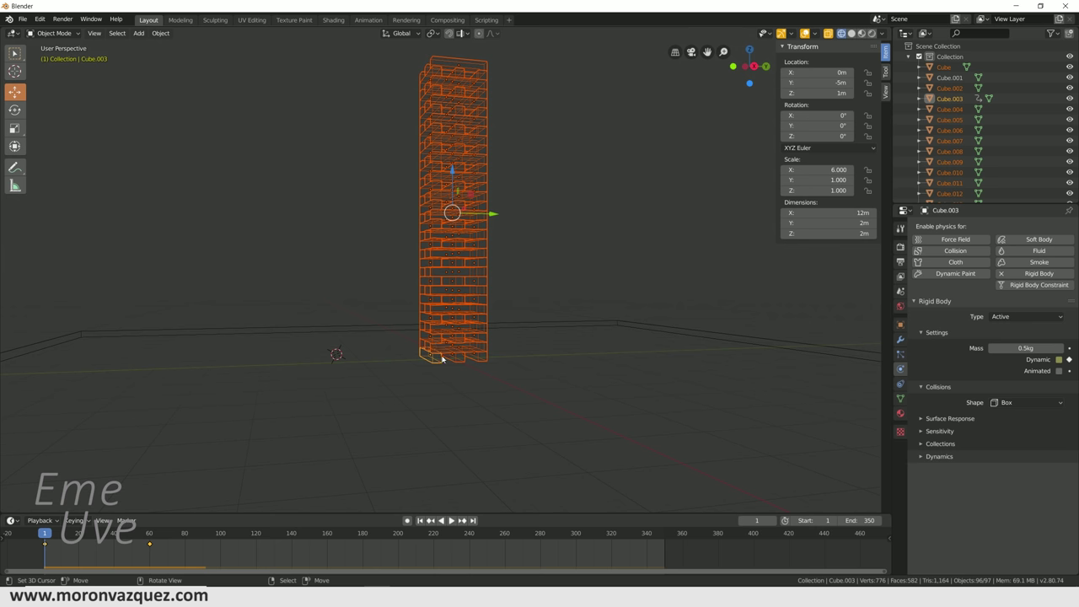
key(ctrl+l)
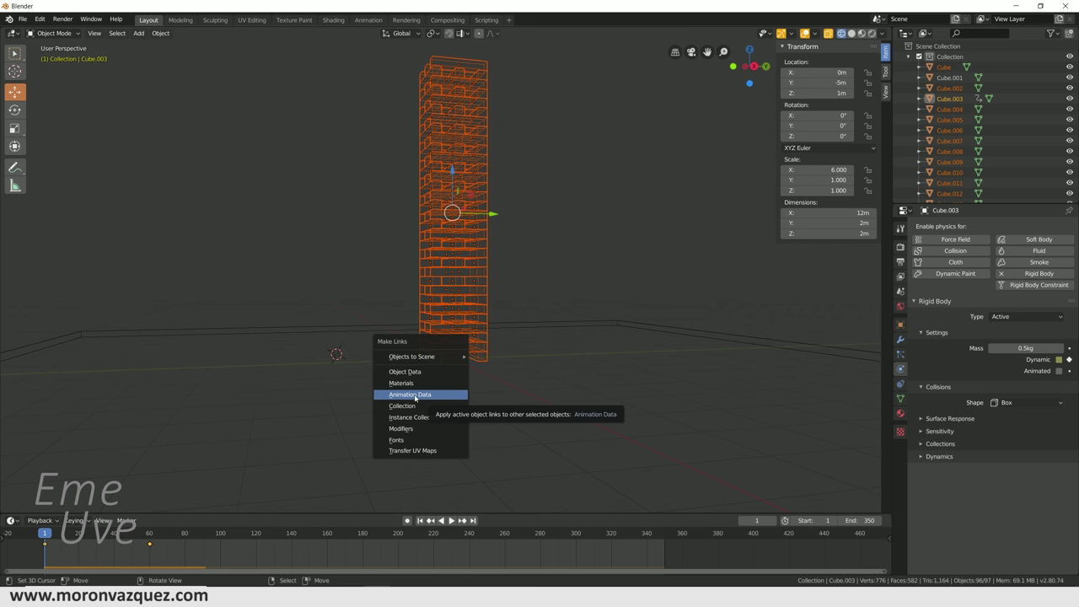
Link Cube.003's Animation Data to all blocks, check individual blocks, and switch to Solid shading.
click(414, 396)
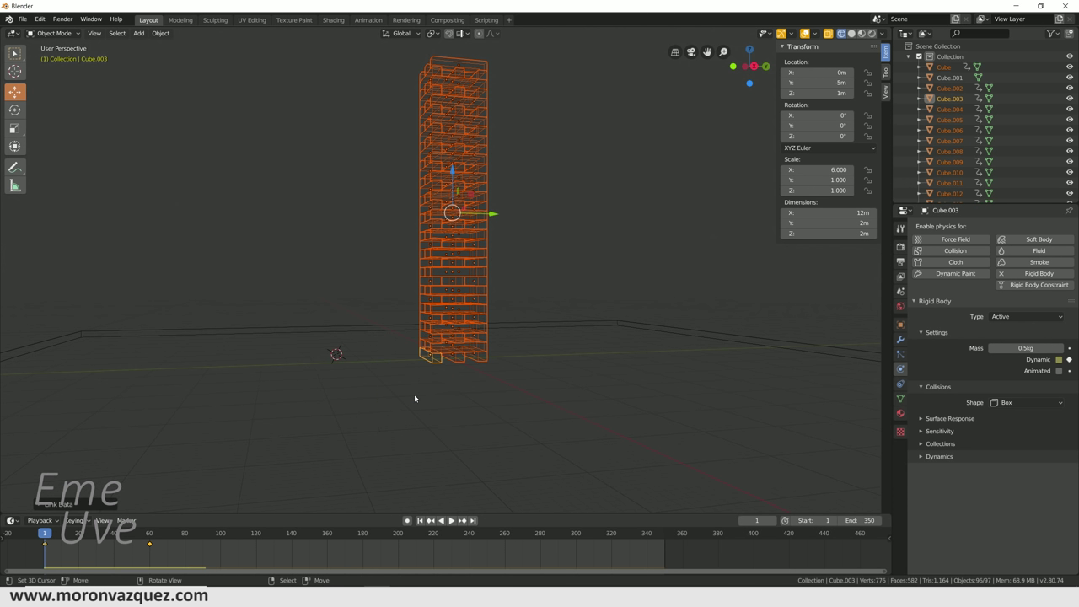
click(441, 279)
click(450, 200)
click(450, 134)
click(451, 125)
click(452, 200)
click(452, 280)
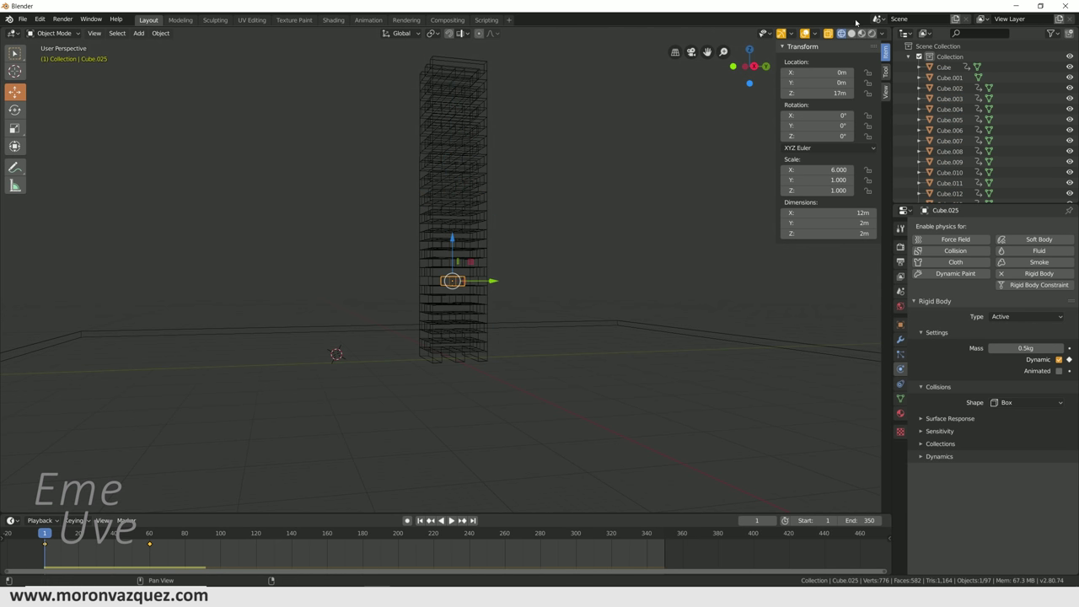
click(852, 33)
Play and stop the simulation to test the linked tower, then return to frame 1.
middle_drag(472, 417, 477, 439)
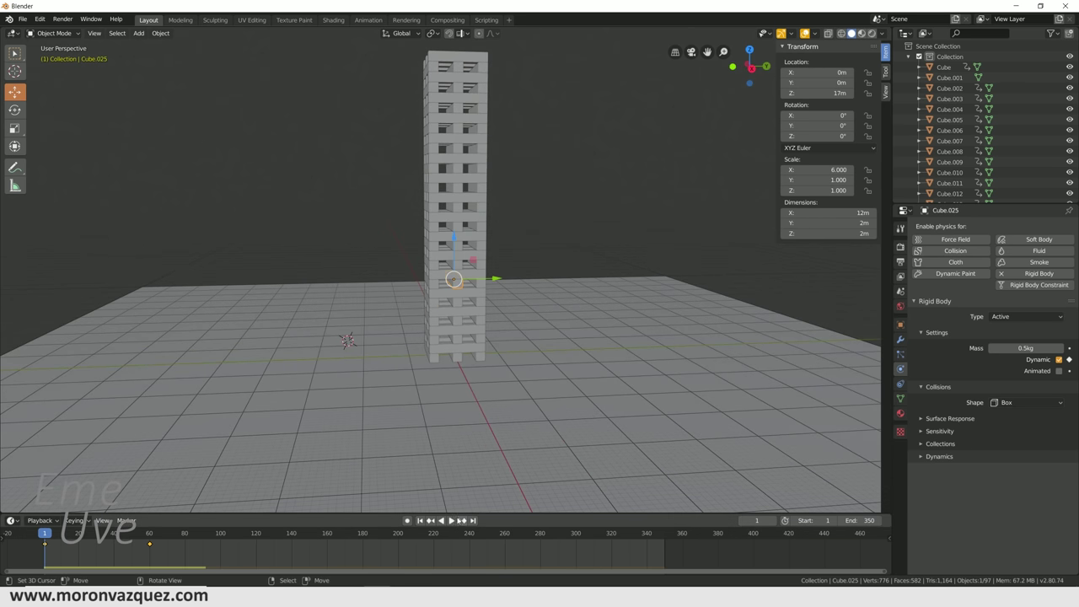
click(452, 520)
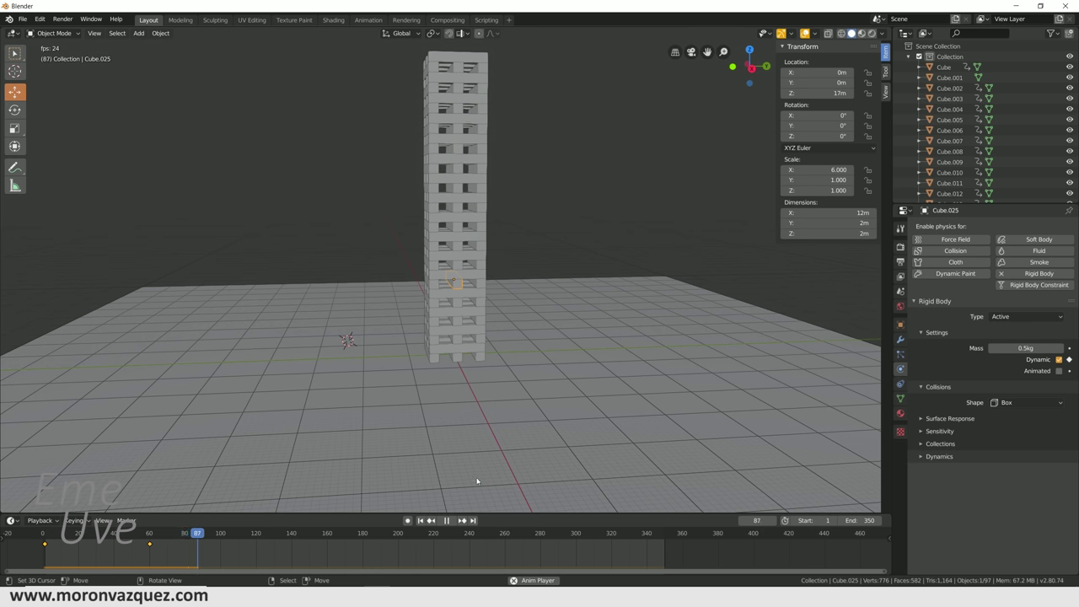
click(446, 521)
click(151, 554)
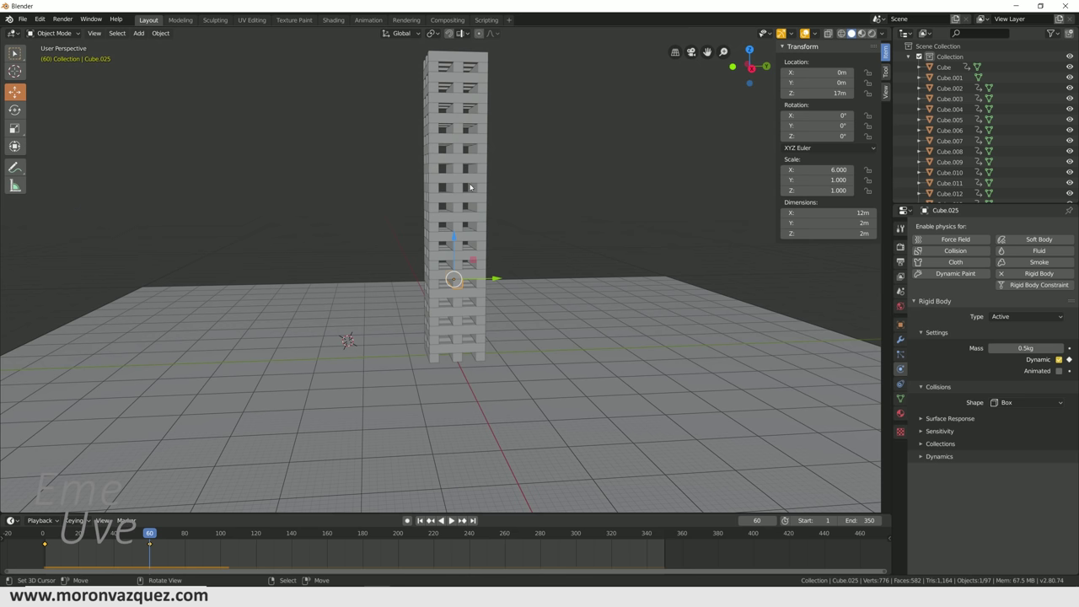
middle_drag(474, 253, 602, 277)
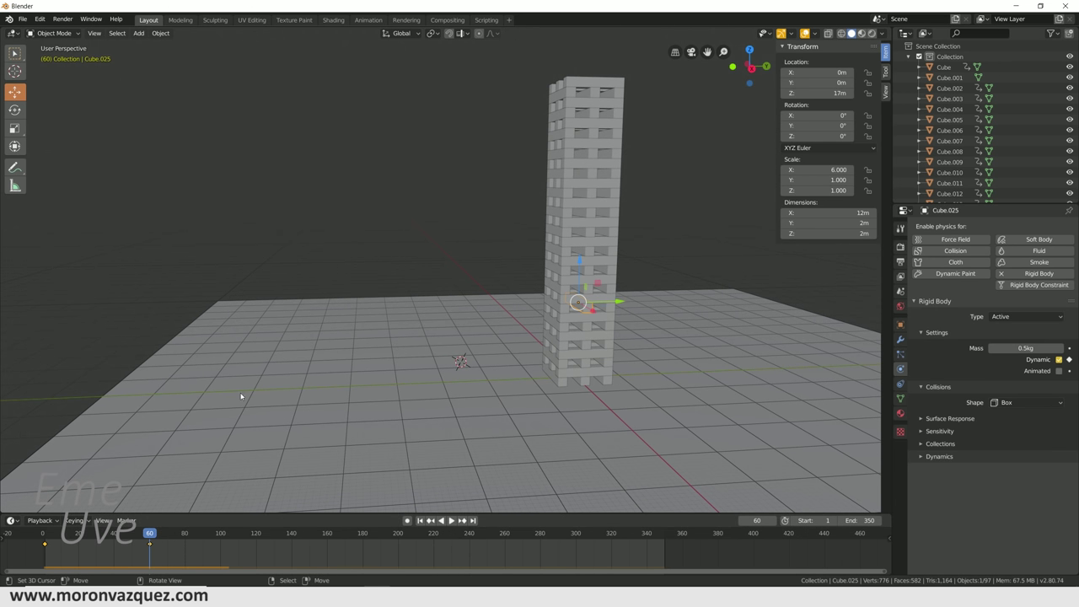
click(47, 561)
key(space)
key(Escape)
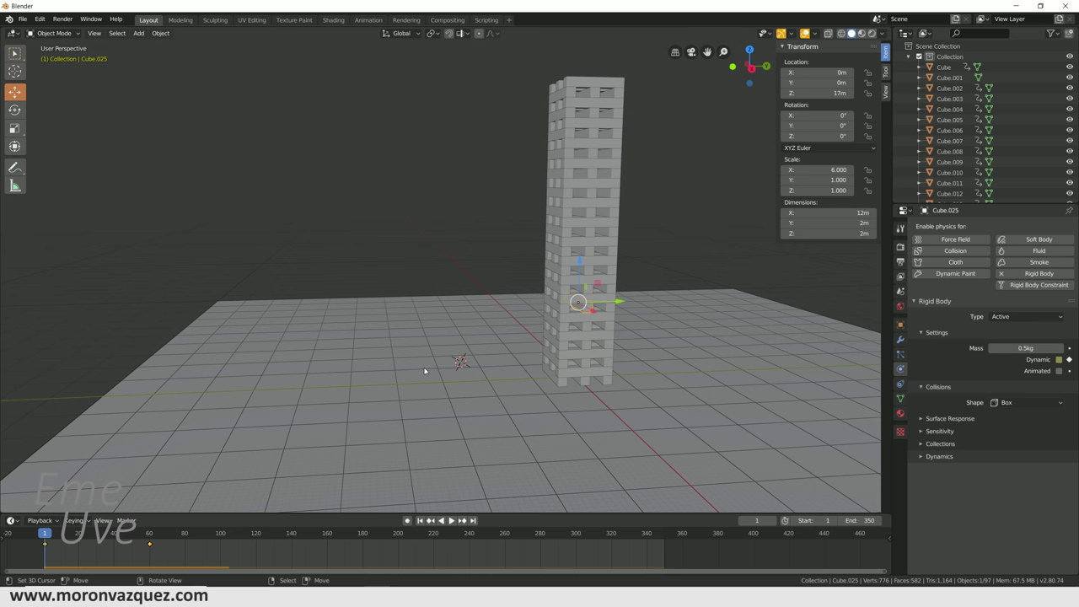
Add a UV sphere and scale it up to about 3.94.
key(shift+a)
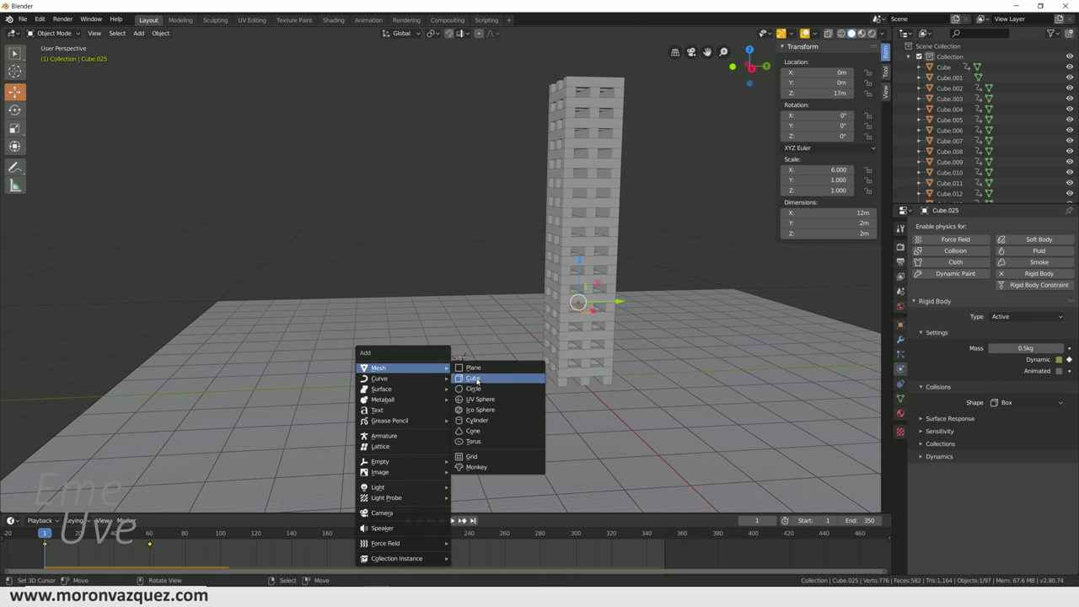
click(487, 404)
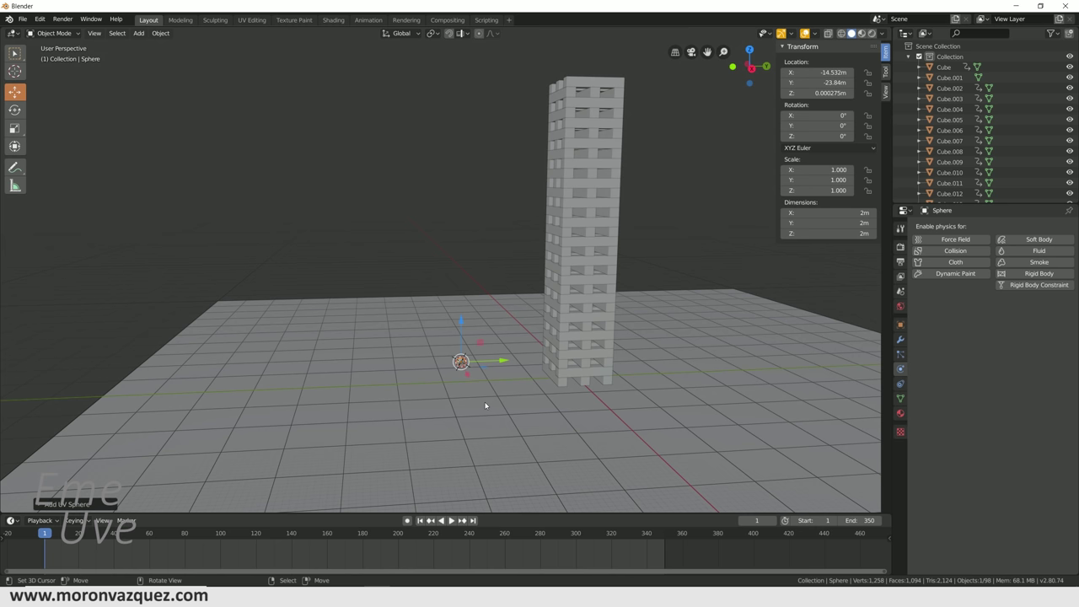
key(s)
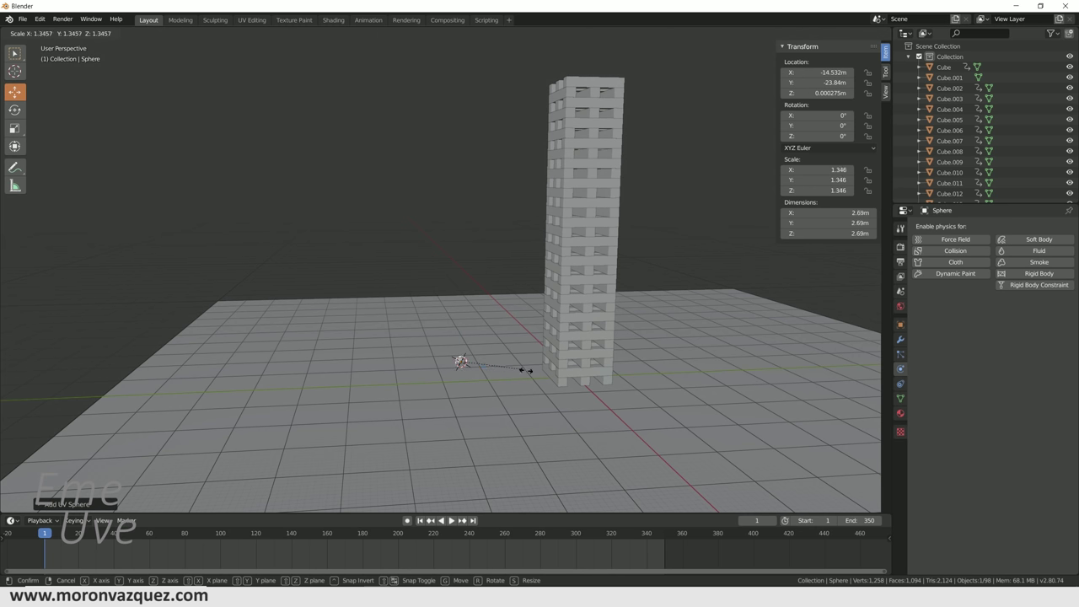
click(640, 402)
middle_drag(639, 403, 635, 411)
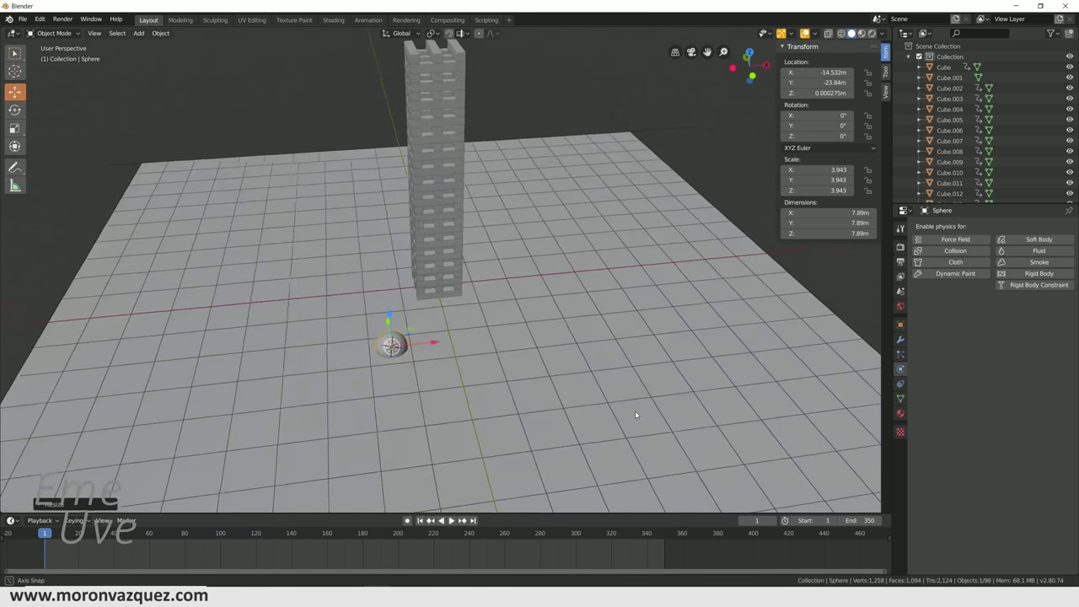
key(g)
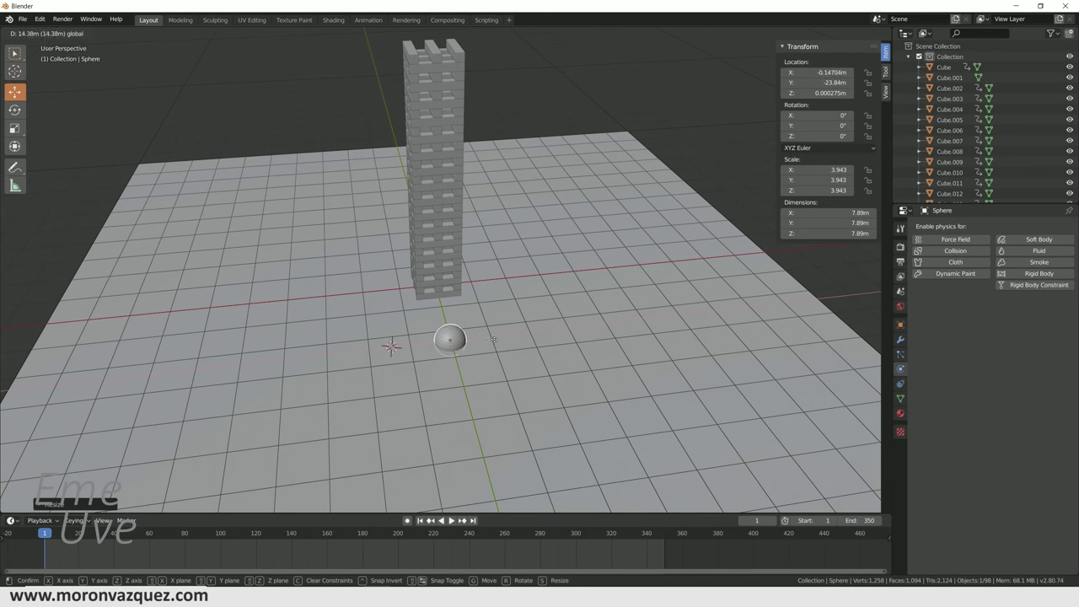
click(498, 340)
Raise the sphere about 26 m along Z and give it Shade Smooth.
mouse_move(497, 340)
middle_down()
mouse_move(533, 406)
mouse_move(462, 315)
middle_up()
key(g)
key(z)
click(550, 253)
mouse_move(550, 253)
middle_down()
mouse_move(521, 219)
mouse_move(564, 225)
mouse_move(178, 9)
middle_up()
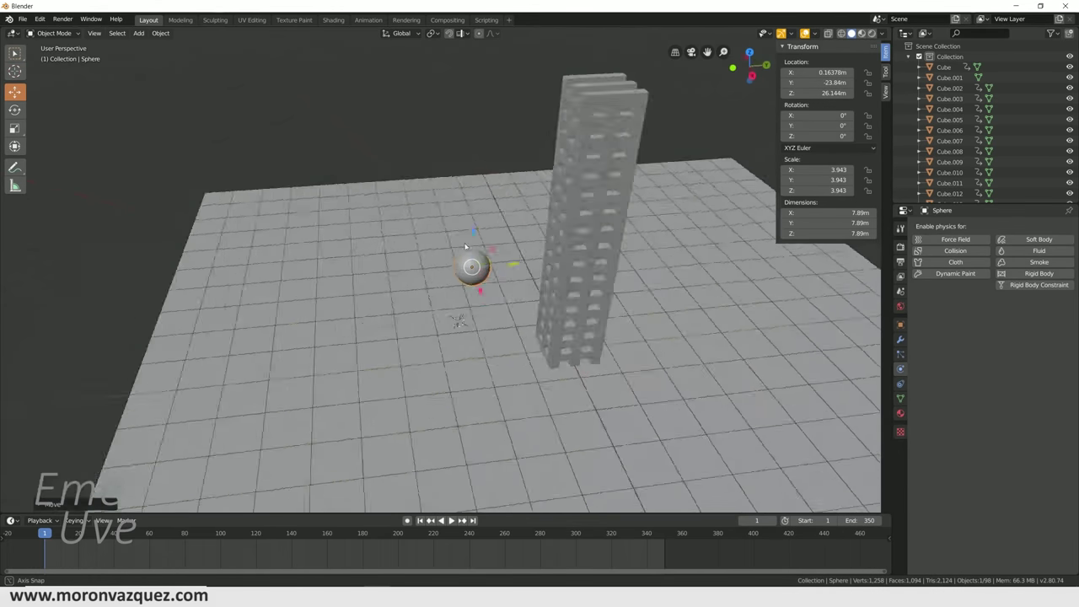
click(160, 33)
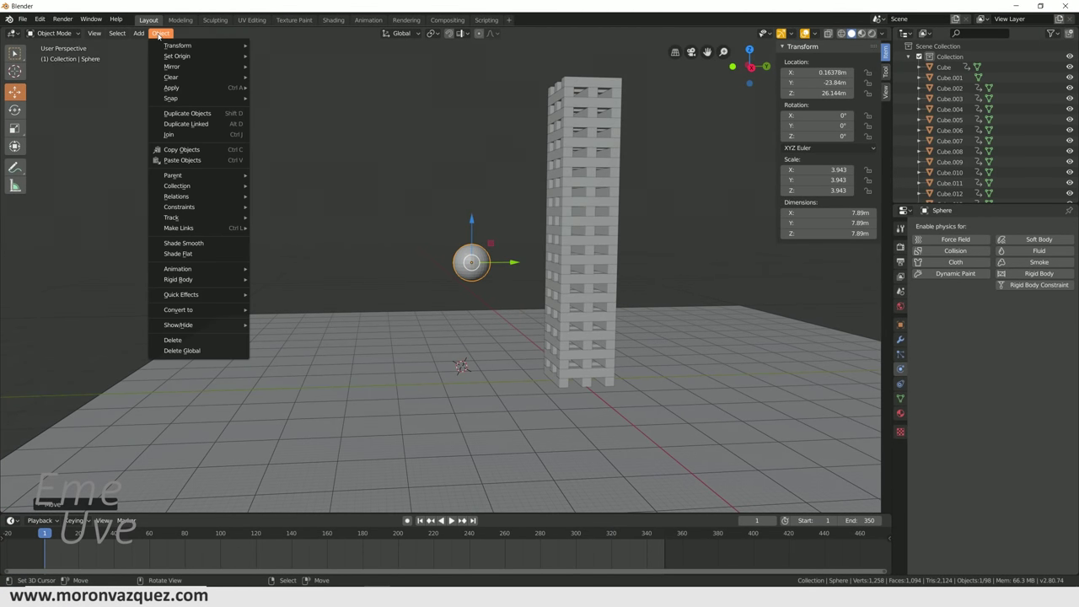
click(182, 243)
Move the sphere along Y to −83.778 m, ending about 27.7 m up.
middle_drag(479, 284, 511, 262)
key(g)
key(y)
click(320, 307)
mouse_move(320, 306)
middle_down()
mouse_move(309, 291)
mouse_move(368, 307)
mouse_move(342, 326)
middle_up()
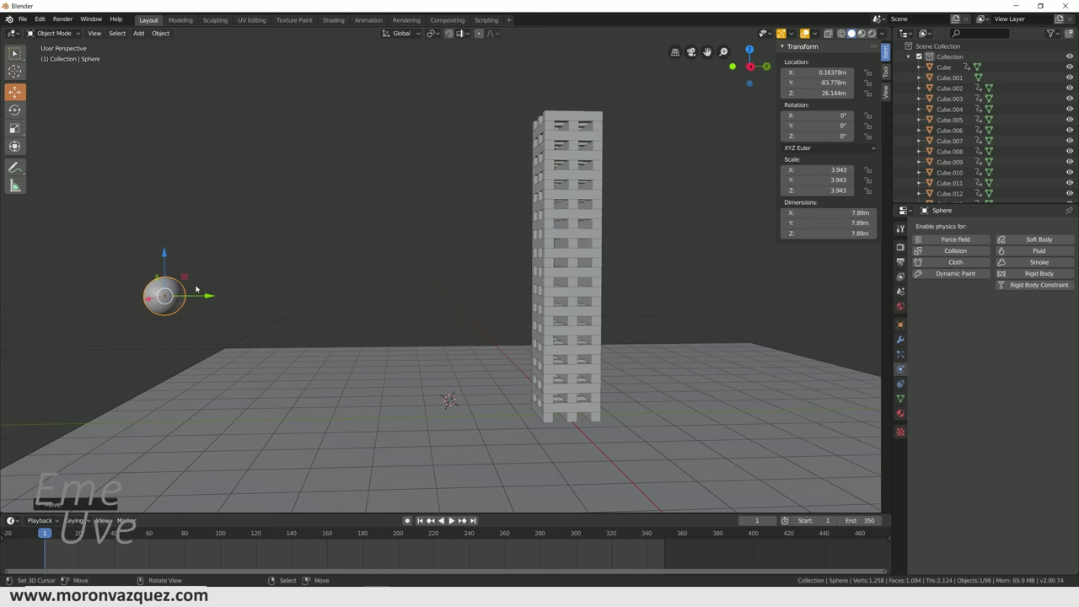
shift+middle_drag(199, 290, 247, 324)
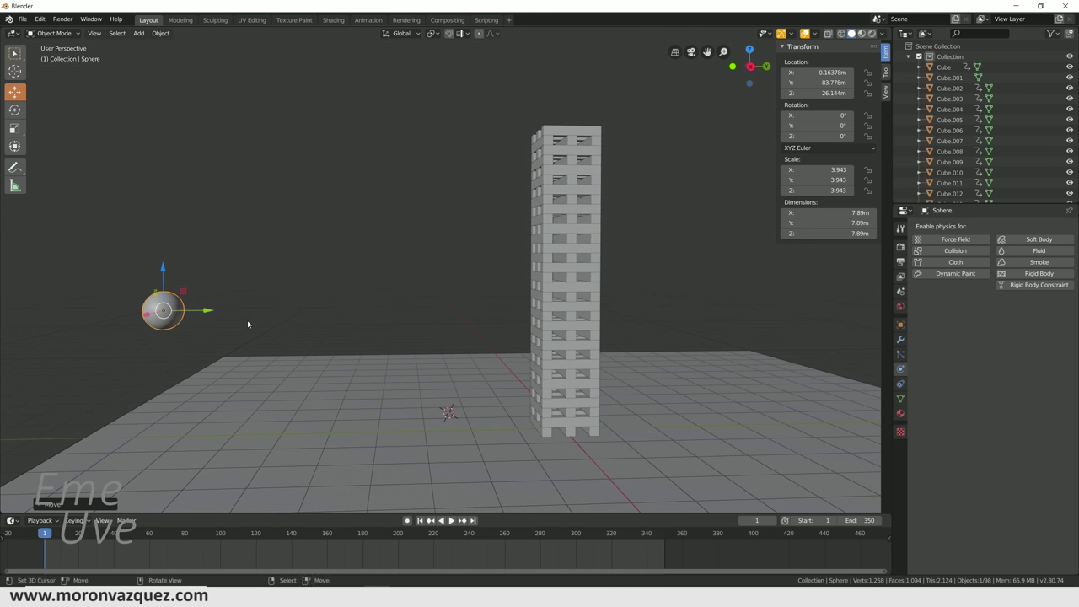
drag(161, 272, 166, 260)
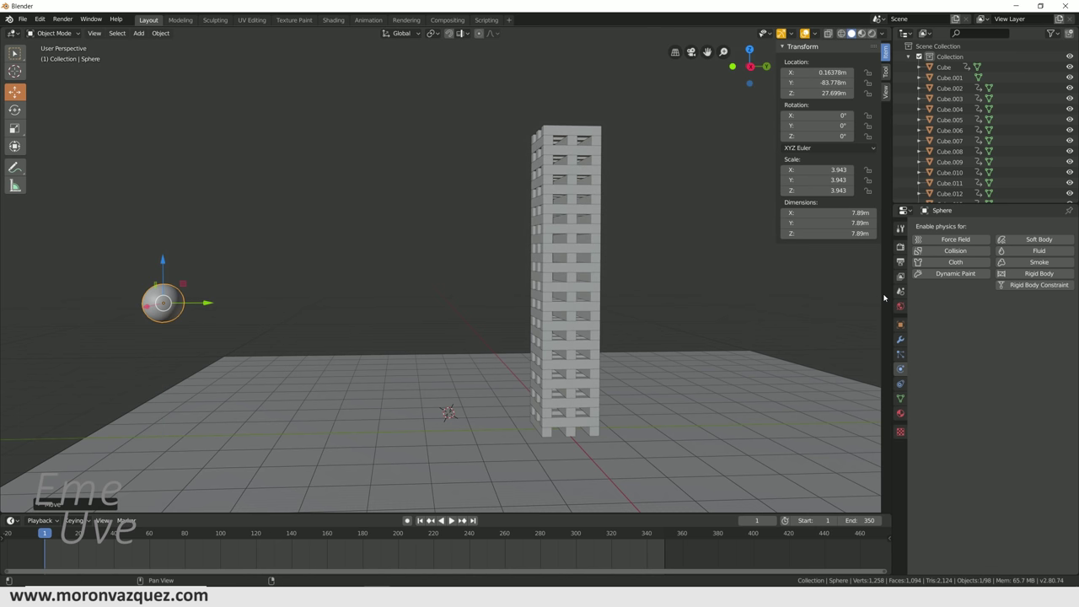
Make the sphere an animated 1 kg Convex Hull rigid body, keyed at Y −95.635.
click(1031, 274)
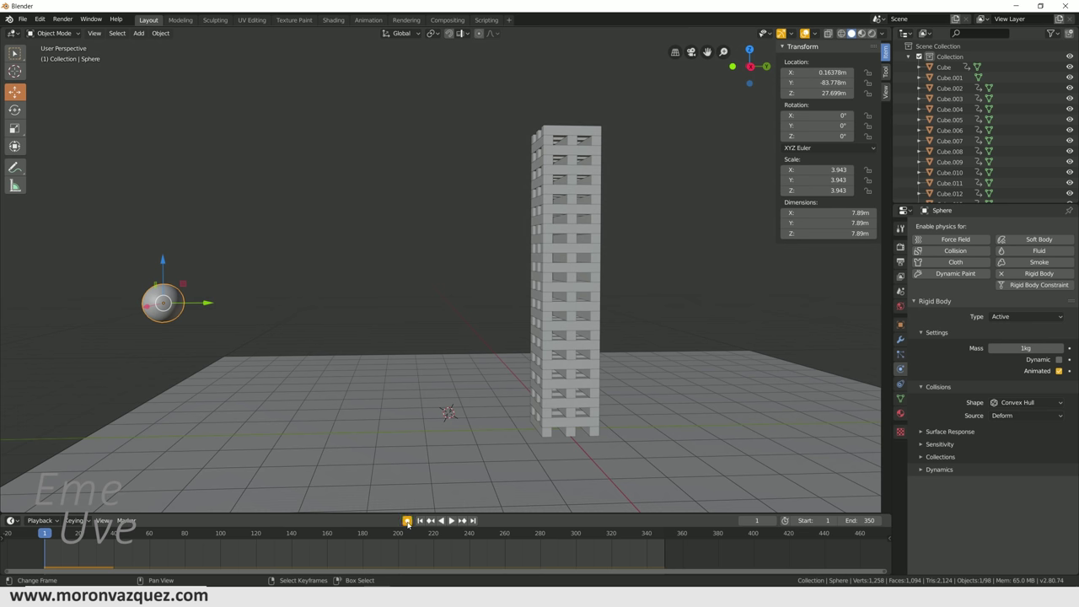
drag(196, 303, 145, 301)
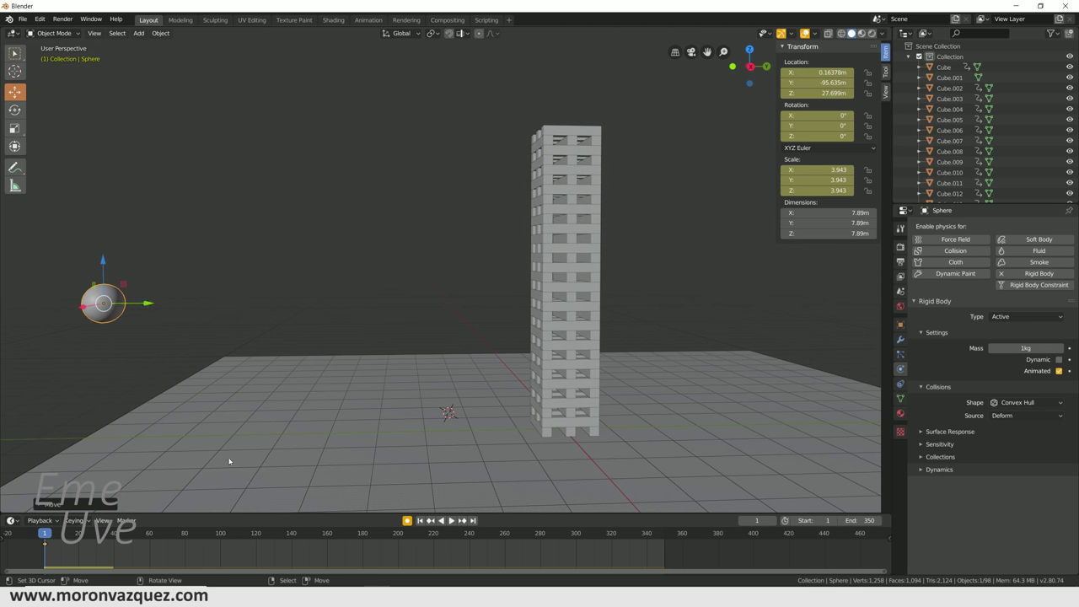
At frame 60, slide the sphere along Y up against the tower.
click(150, 544)
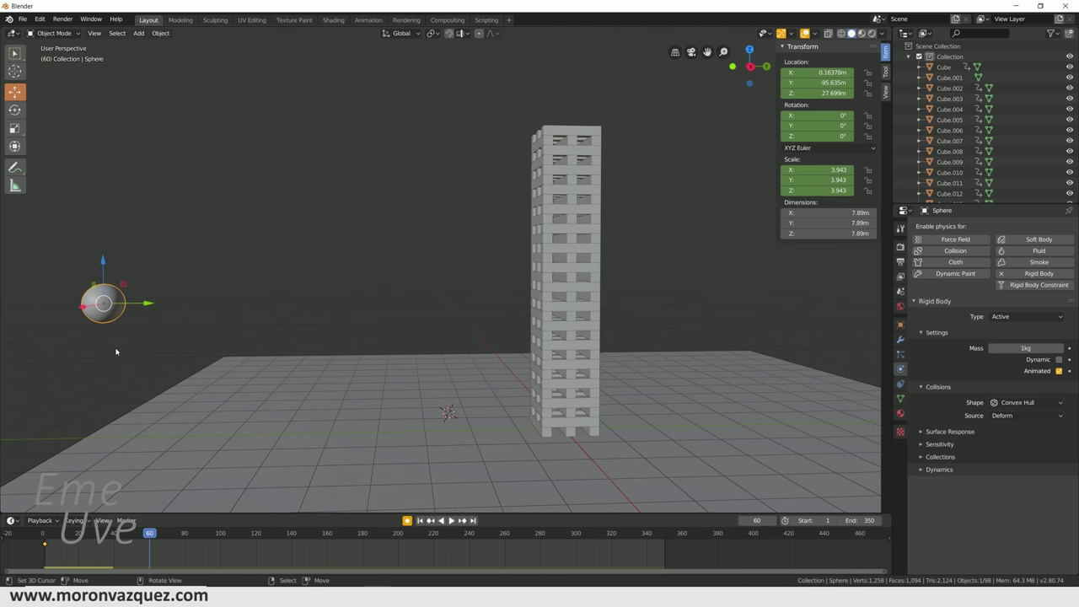
drag(145, 308, 447, 282)
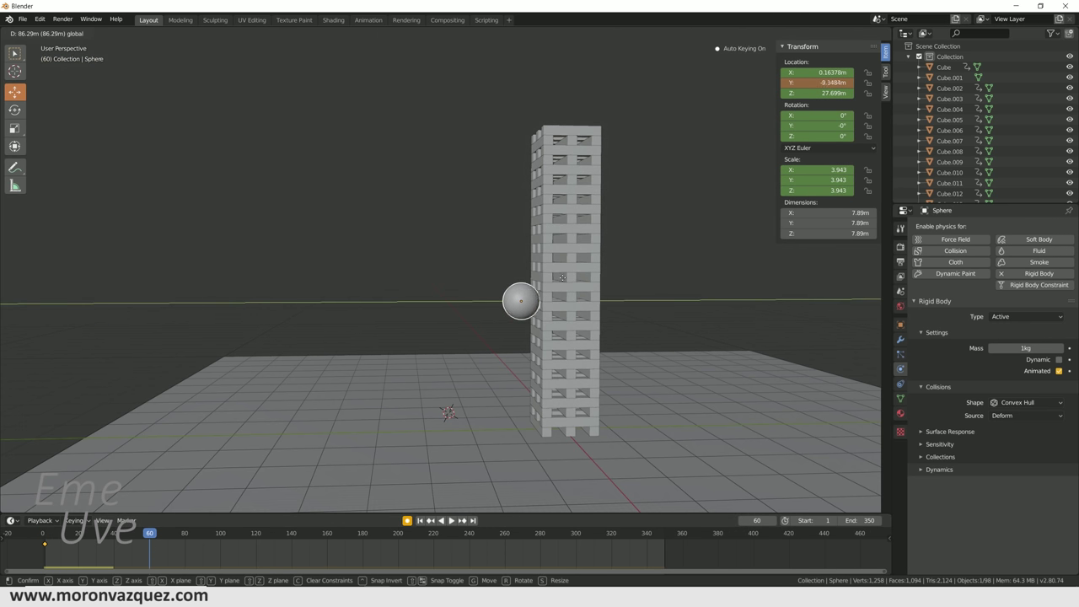
drag(561, 277, 562, 278)
mouse_move(563, 278)
middle_down()
mouse_move(684, 314)
mouse_move(623, 317)
middle_up()
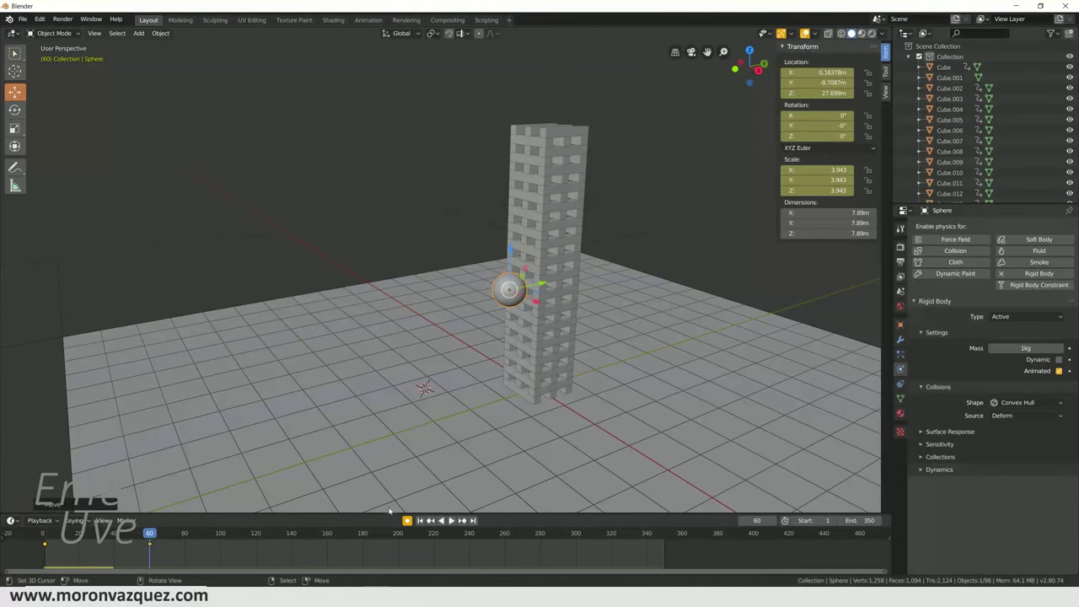
mouse_move(143, 557)
mouse_down()
mouse_move(38, 556)
mouse_move(124, 552)
mouse_up()
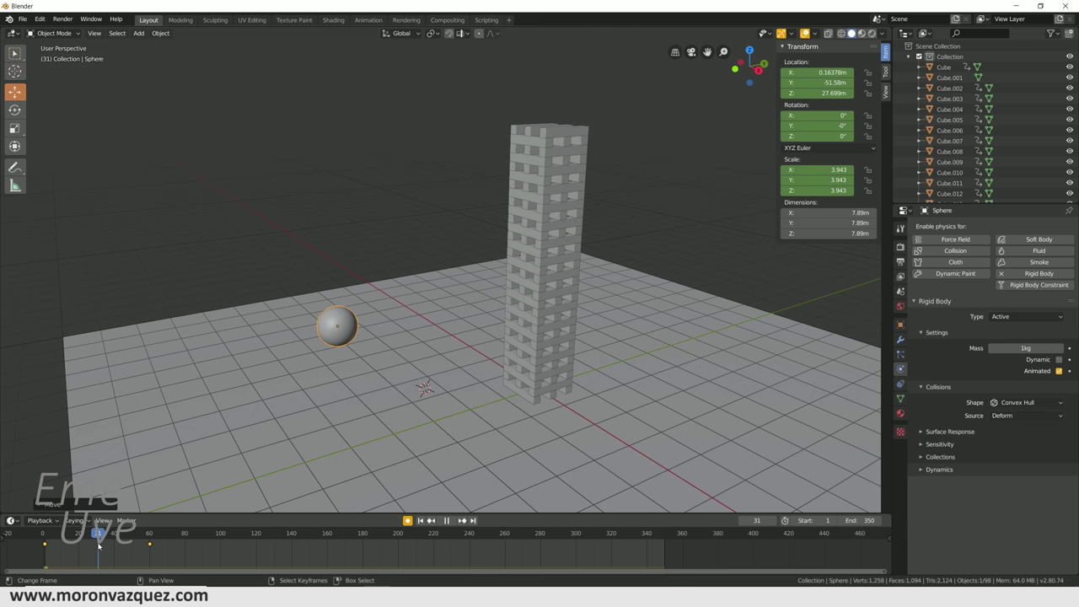
Raise the sphere at frame 30 and preview its path toward the tower.
key(g)
key(z)
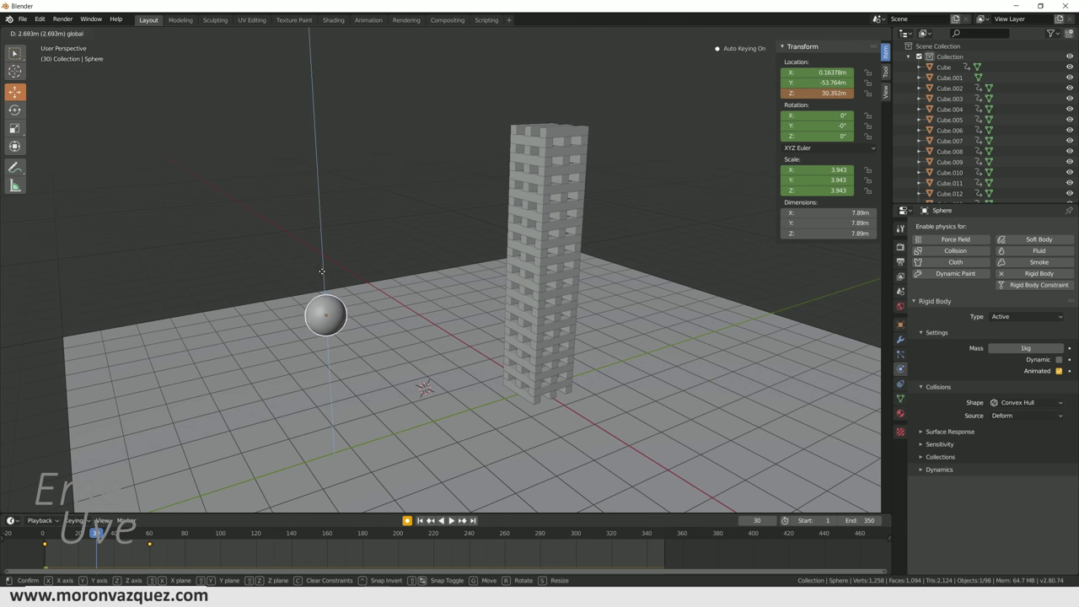
click(314, 236)
mouse_move(50, 555)
mouse_down()
mouse_move(122, 555)
mouse_move(59, 556)
mouse_up()
middle_drag(247, 472, 247, 452)
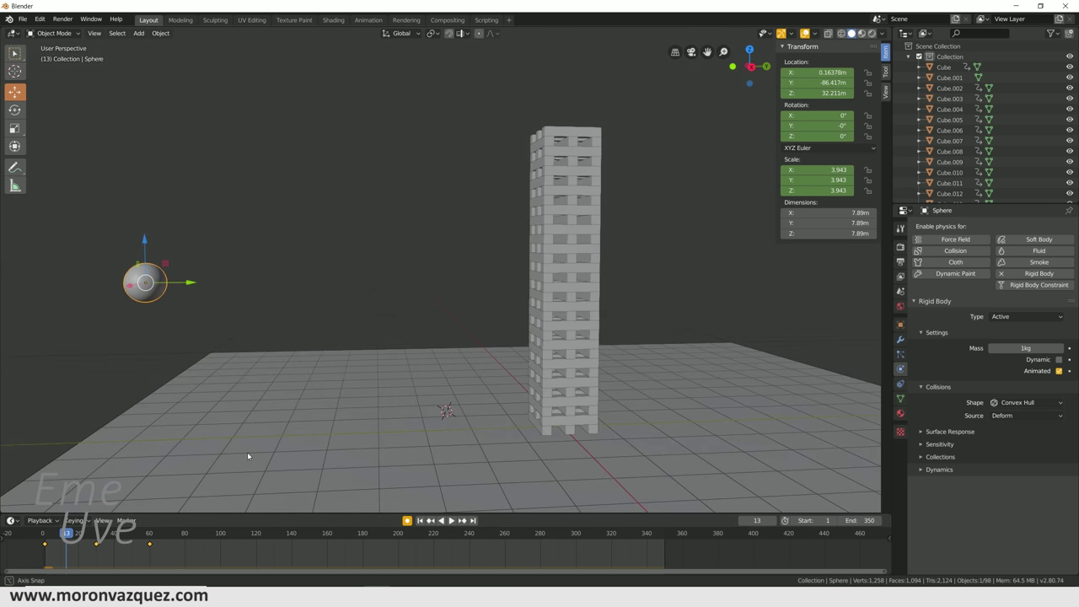
drag(59, 556, 191, 548)
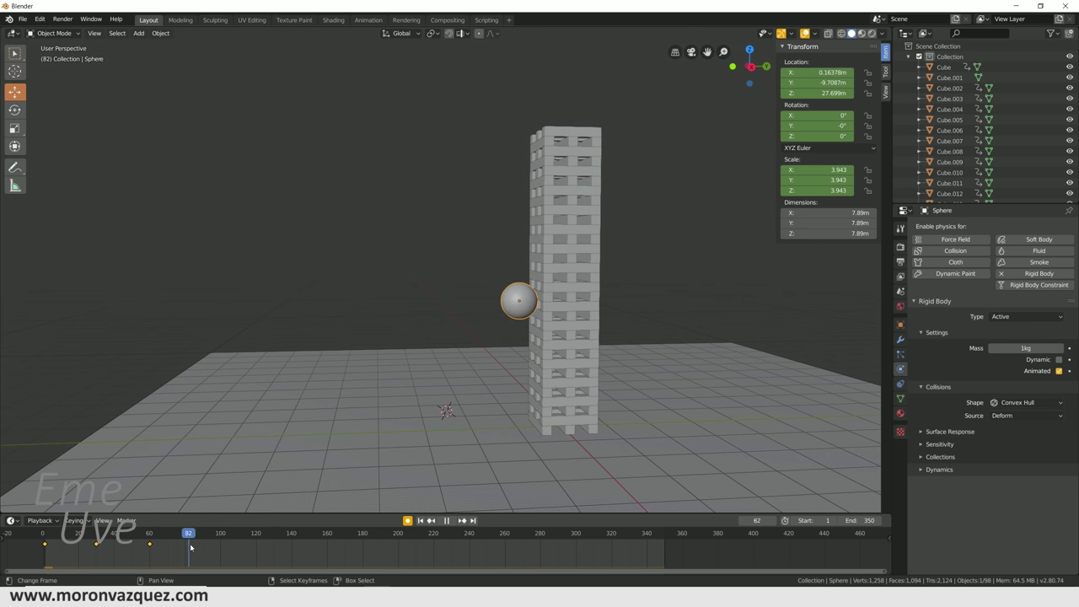
Key the sphere at Y 36.364 m and Z 3.689 m, then scrub to check.
key(g)
key(y)
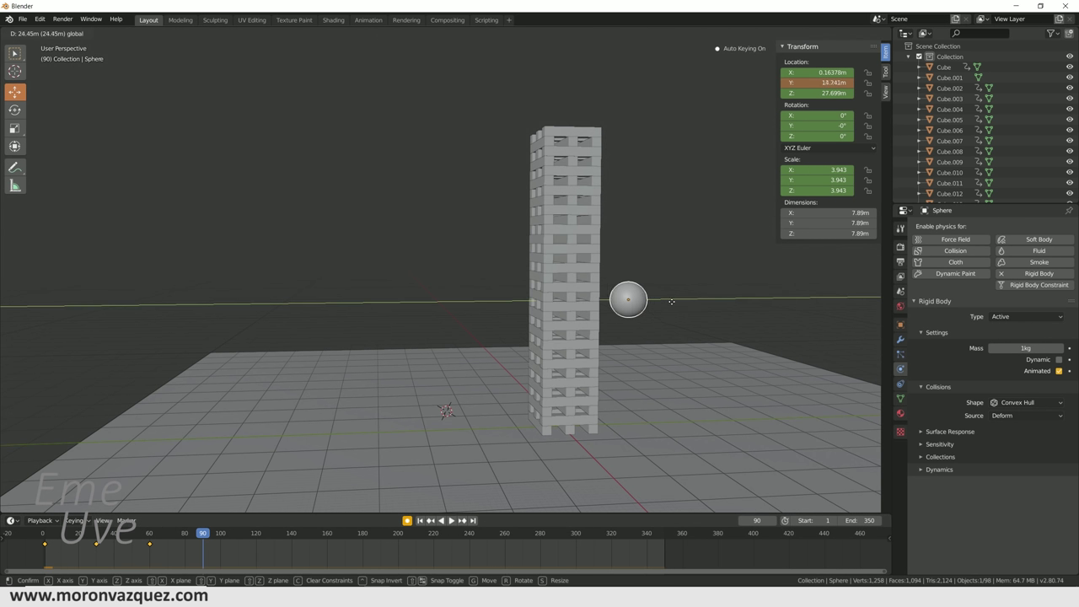
click(760, 295)
key(g)
key(z)
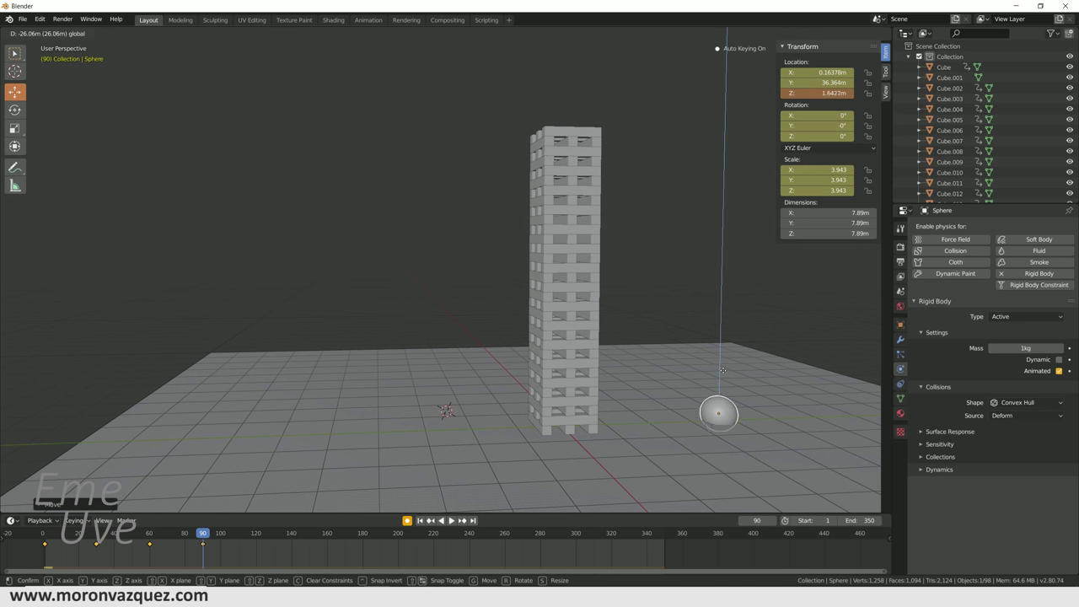
click(721, 360)
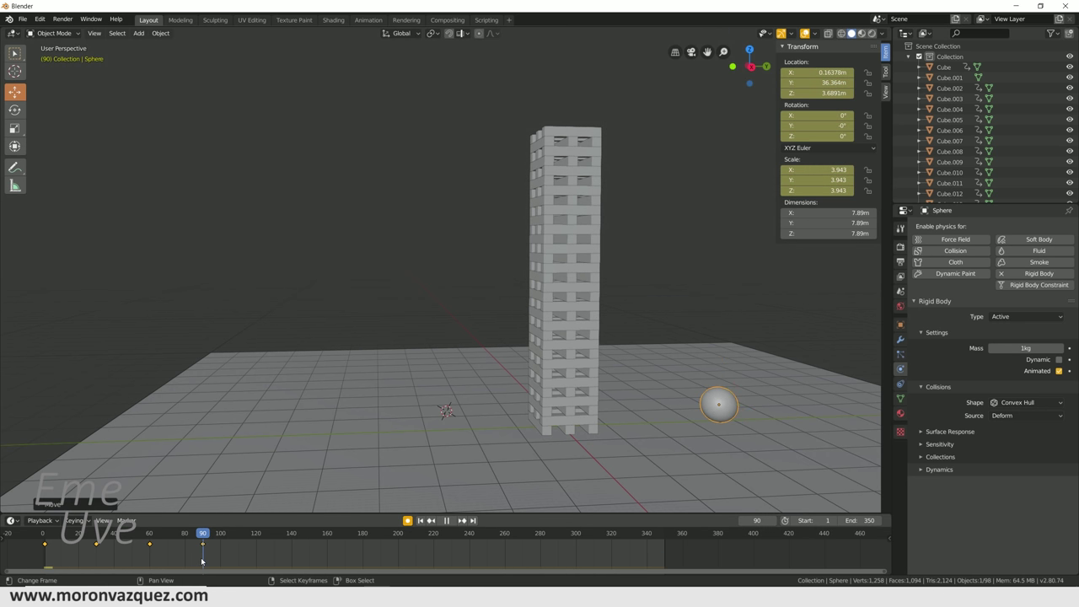
drag(202, 561, 137, 554)
drag(207, 563, 110, 551)
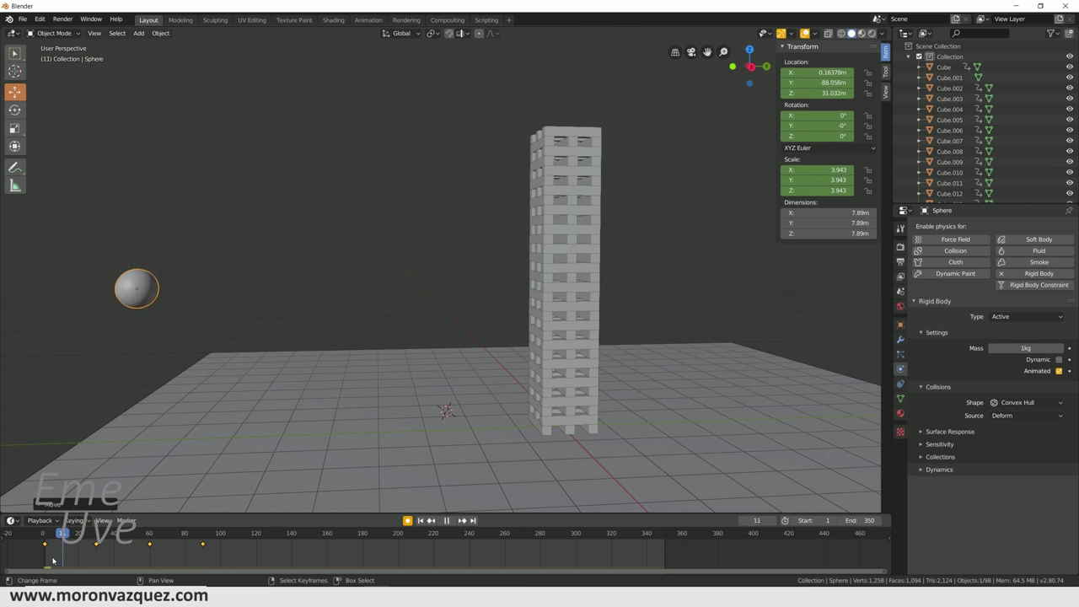
drag(204, 546, 46, 556)
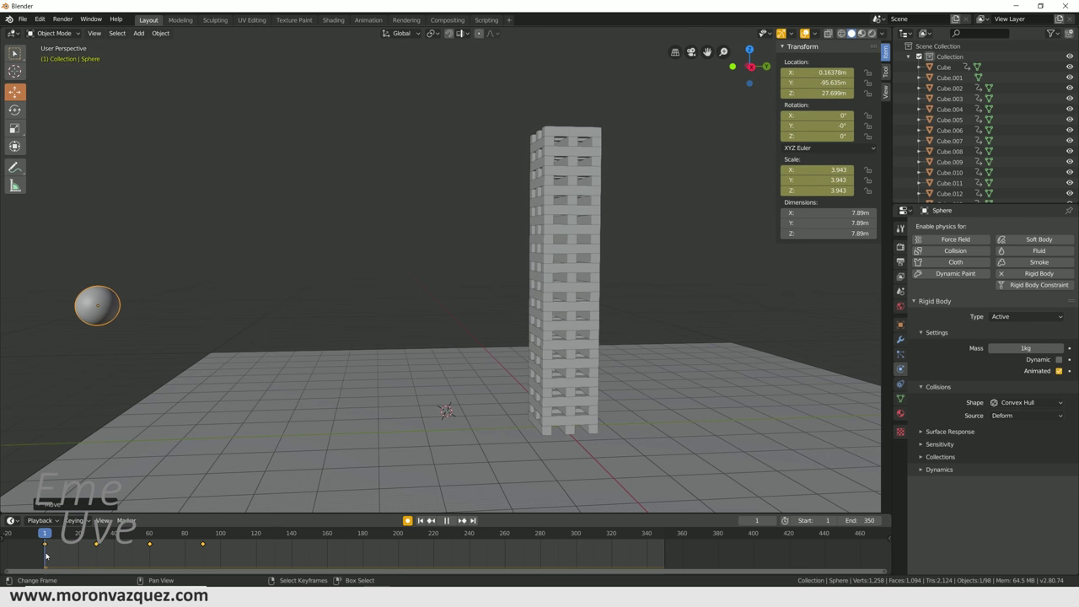
drag(39, 556, 37, 556)
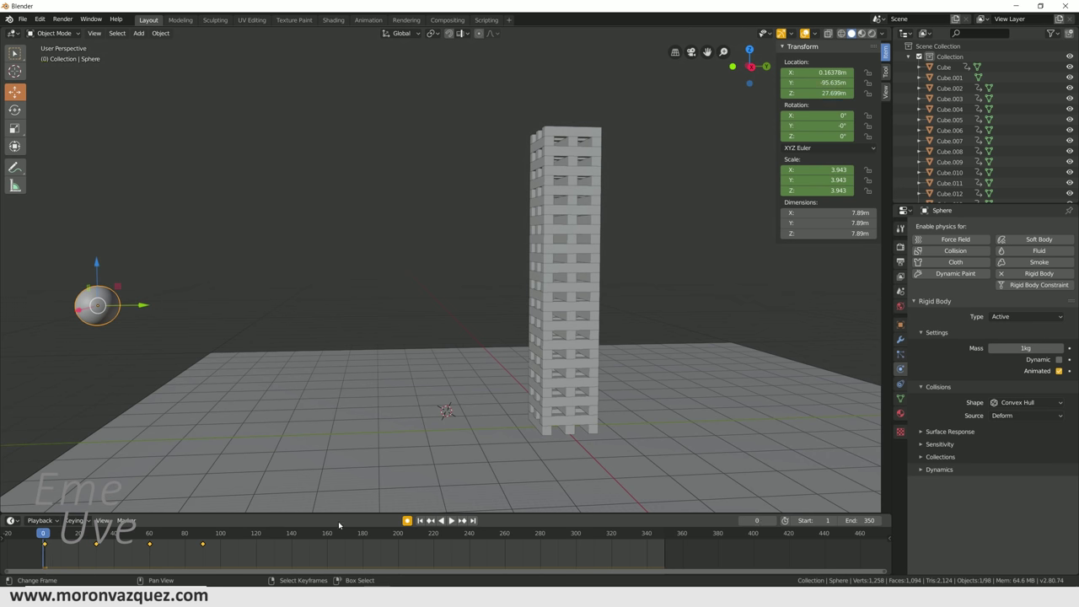
Play and scrub the simulation to watch the sphere smash the tower, stopping at frame 143.
click(452, 520)
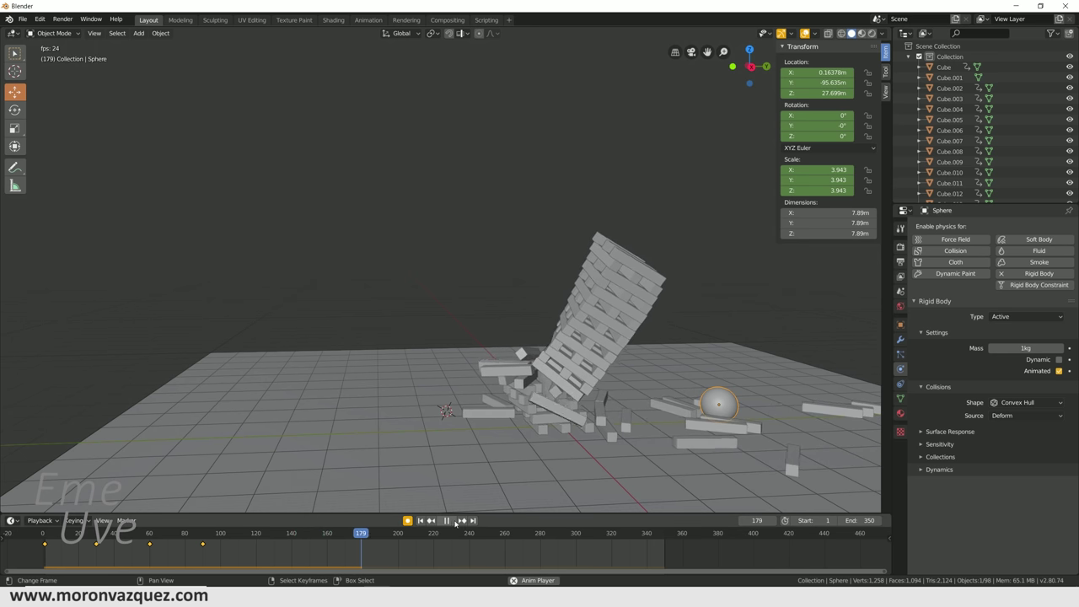
key(space)
drag(263, 551, 149, 557)
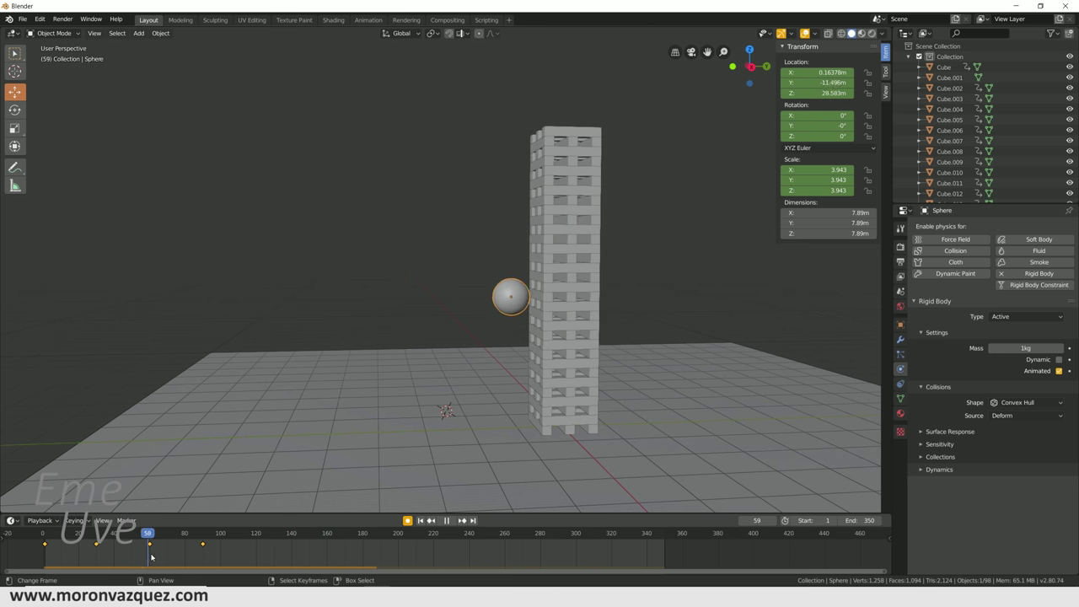
mouse_move(148, 557)
mouse_down()
mouse_move(98, 559)
mouse_move(150, 556)
mouse_up()
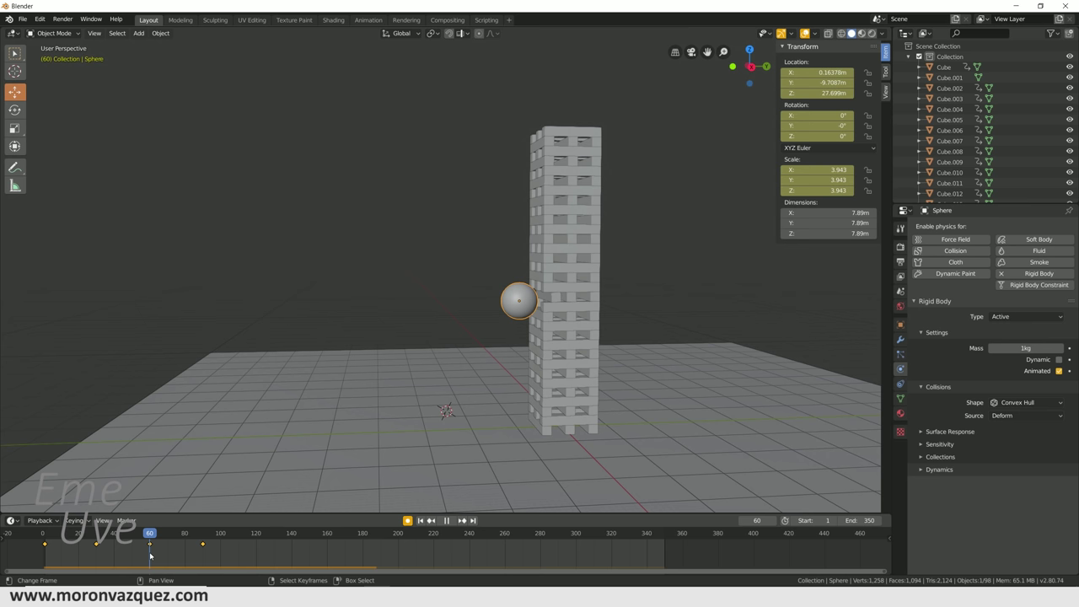
drag(147, 557, 43, 556)
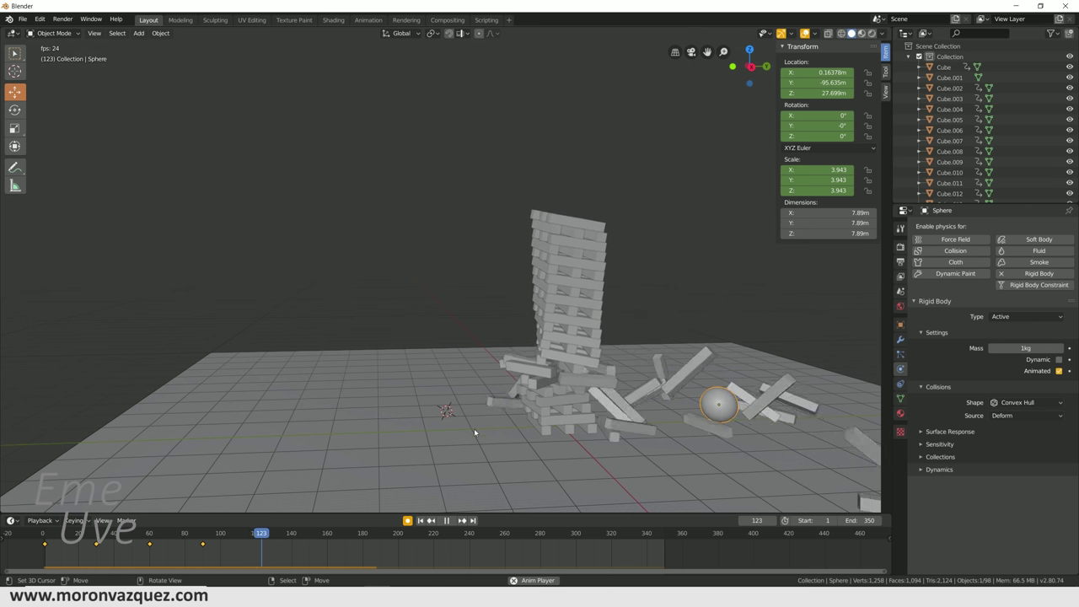
key(space)
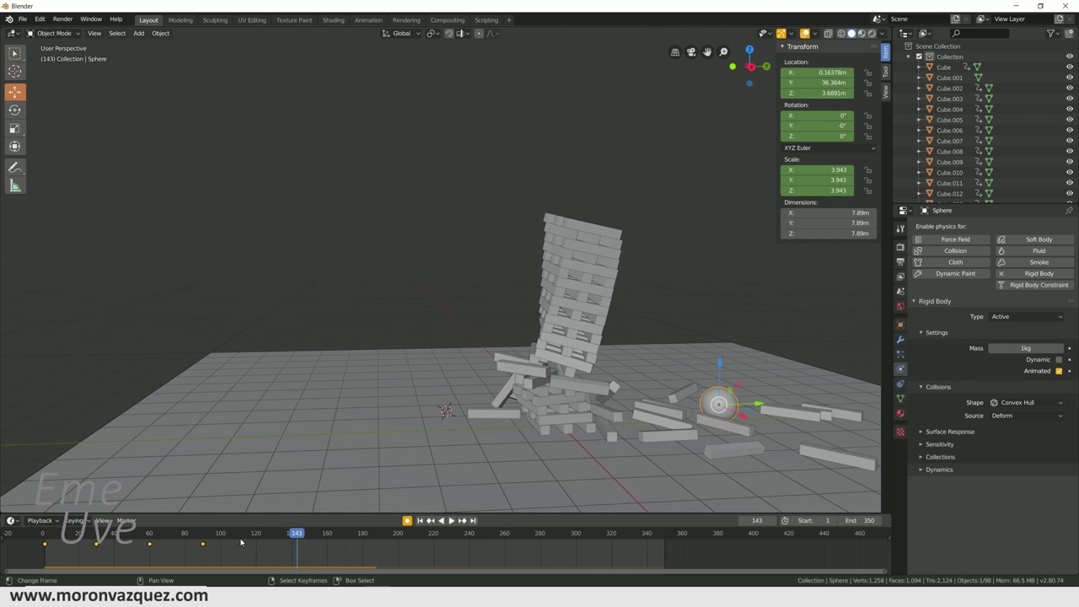
At frame 134, push the sphere farther along Y to 69.104 m and keyframe it.
click(203, 545)
key(space)
drag(205, 544, 203, 540)
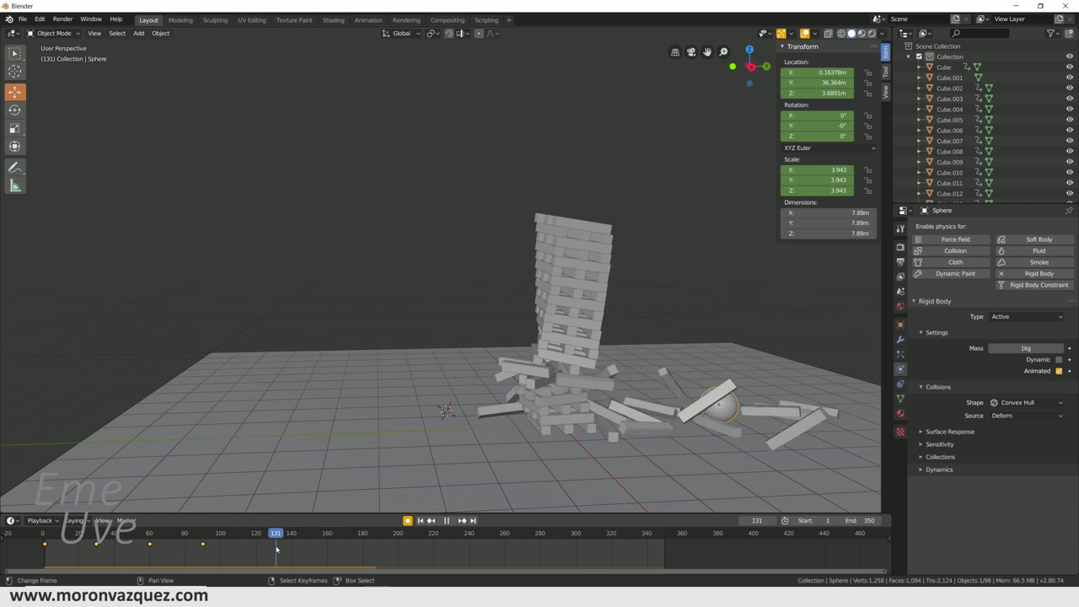
key(space)
drag(755, 406, 888, 401)
key(i)
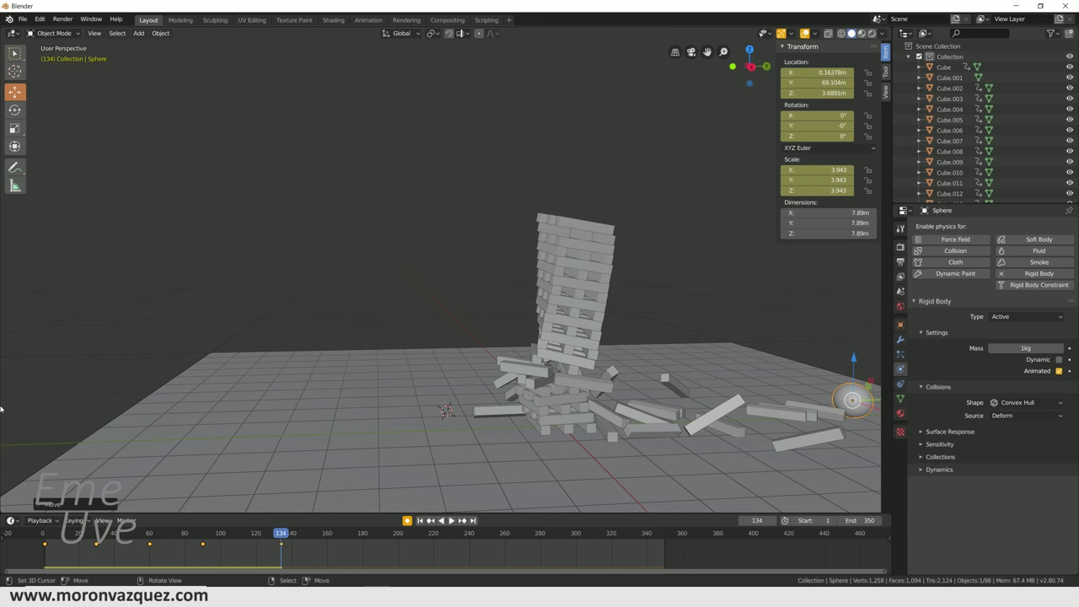
Replay the animation from frame 0 to watch the sphere roll through the tower, stopping at frame 130.
key(shift+Left)
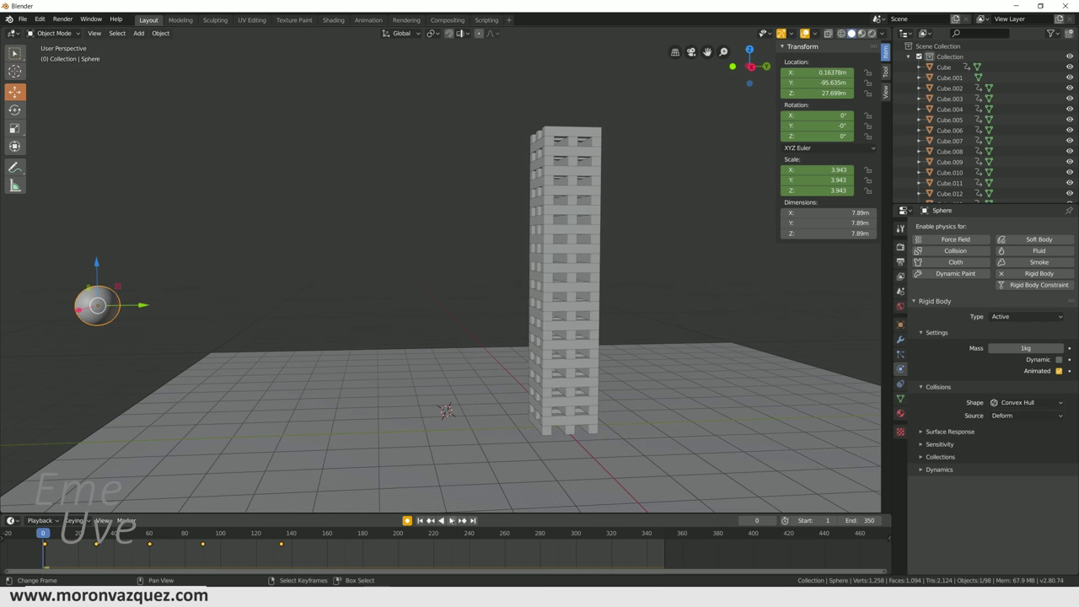
click(452, 521)
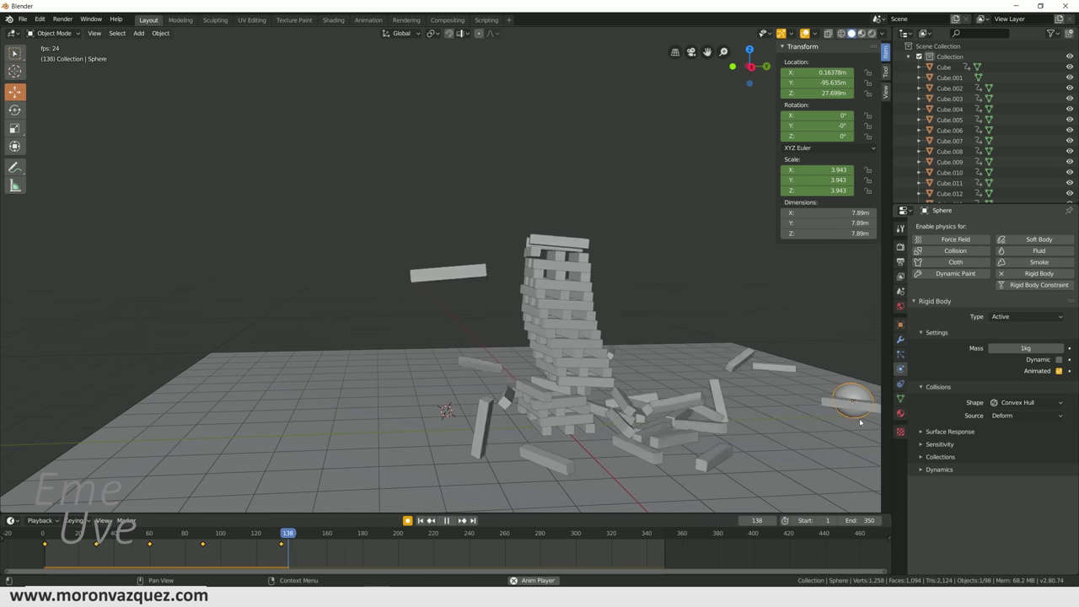
click(447, 520)
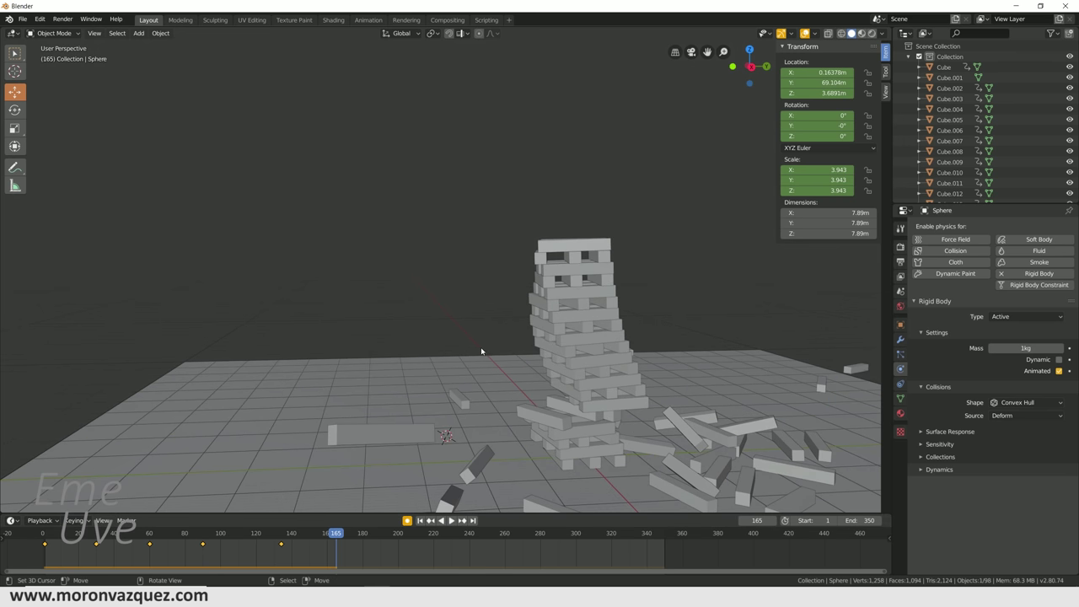
scroll(666, 412, down, 2)
click(452, 522)
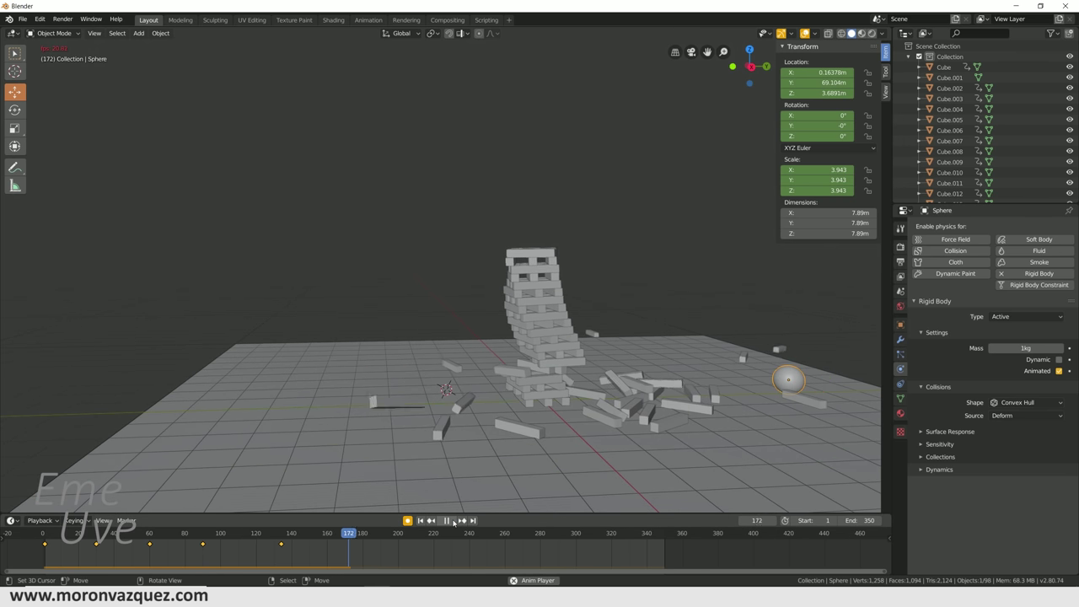
mouse_move(497, 421)
middle_down()
mouse_move(523, 408)
mouse_move(501, 398)
middle_up()
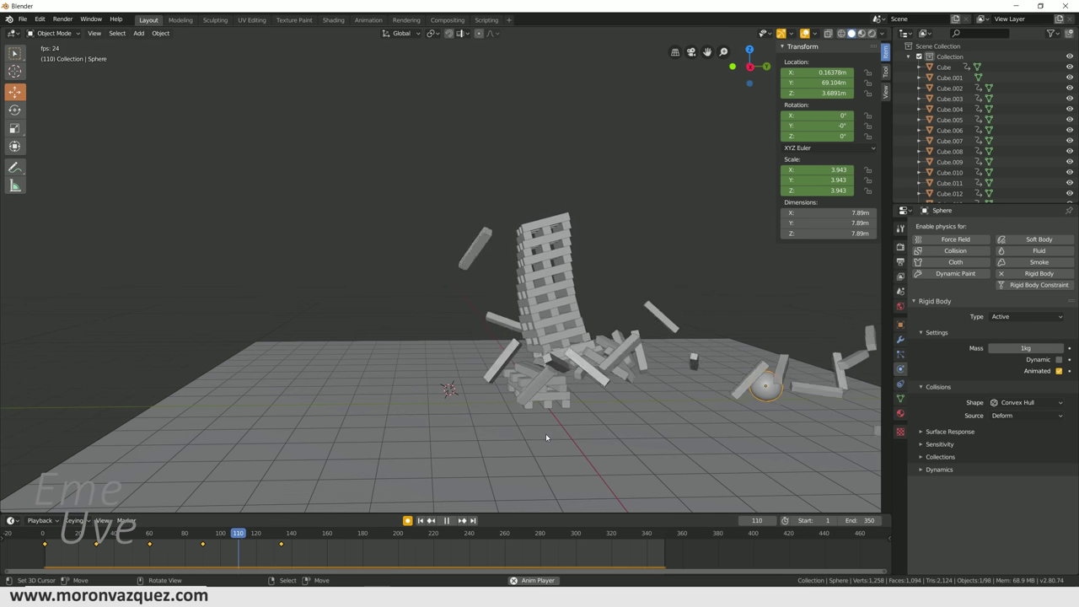
key(space)
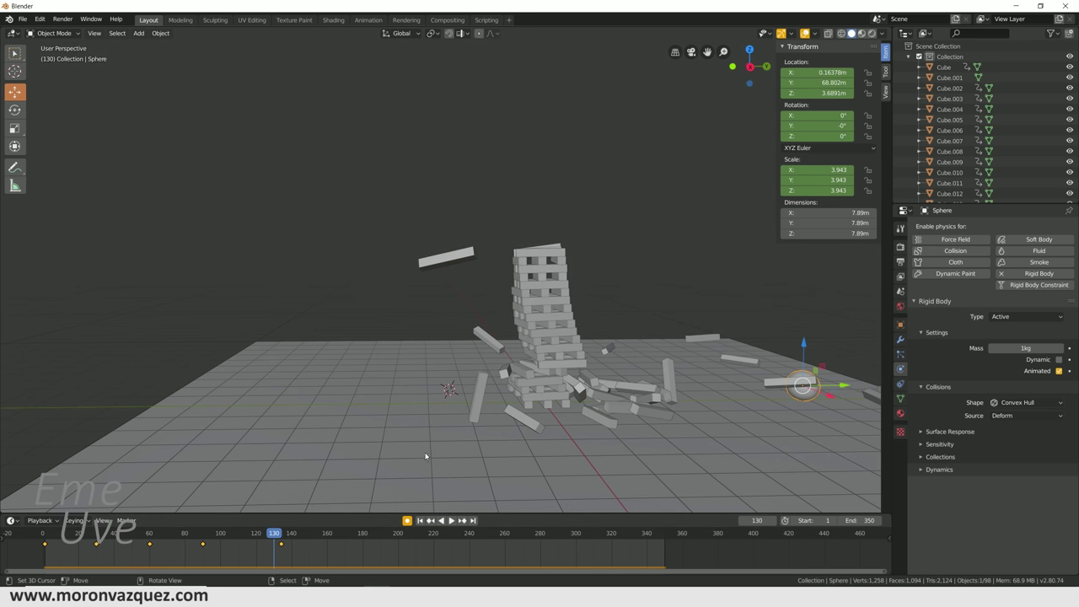
key(shift+a)
Add a camera, view through it with Lock Camera to View on, and orbit and zoom onto the tower.
click(405, 527)
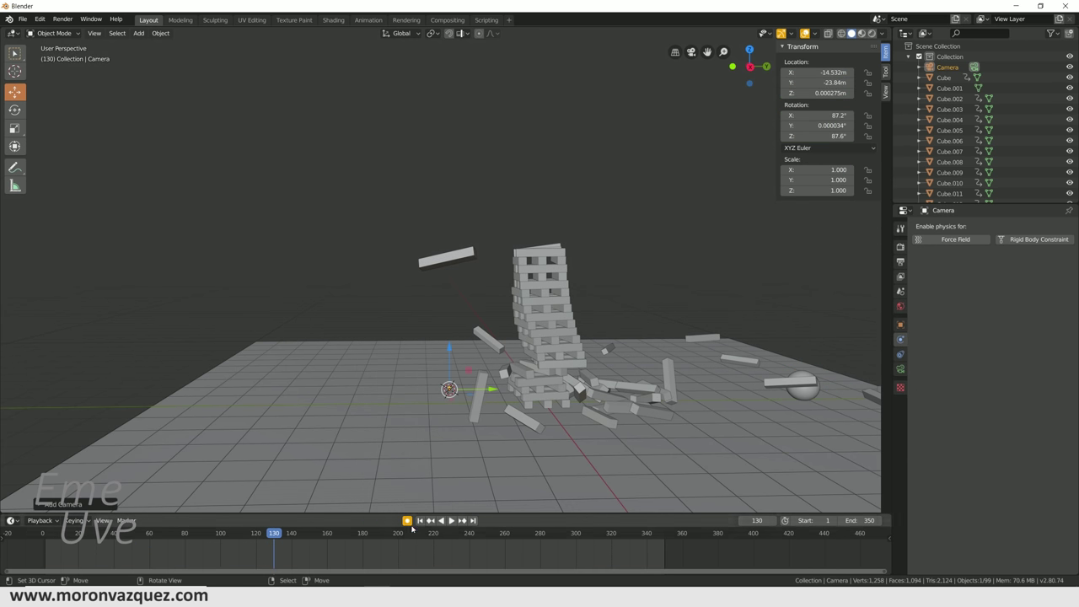
key(KP_0)
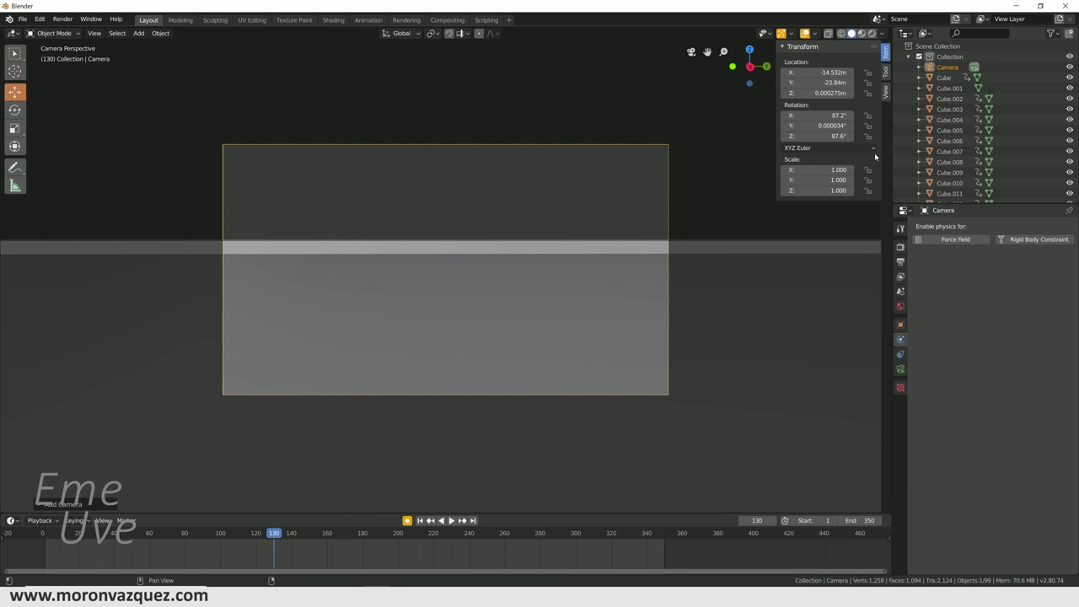
click(888, 93)
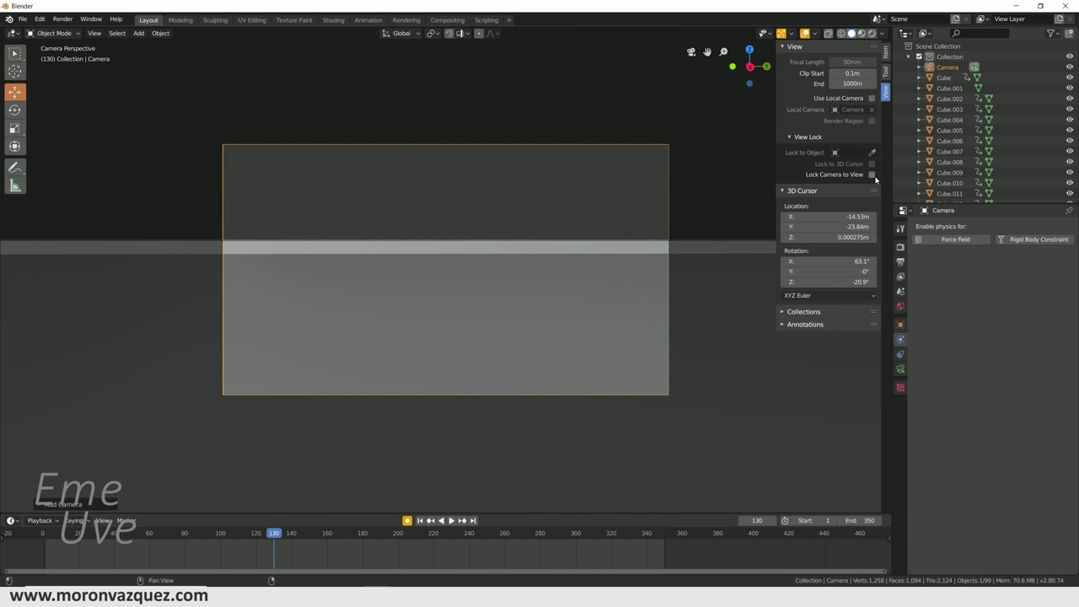
mouse_move(451, 323)
middle_down()
mouse_move(479, 295)
mouse_move(458, 284)
middle_up()
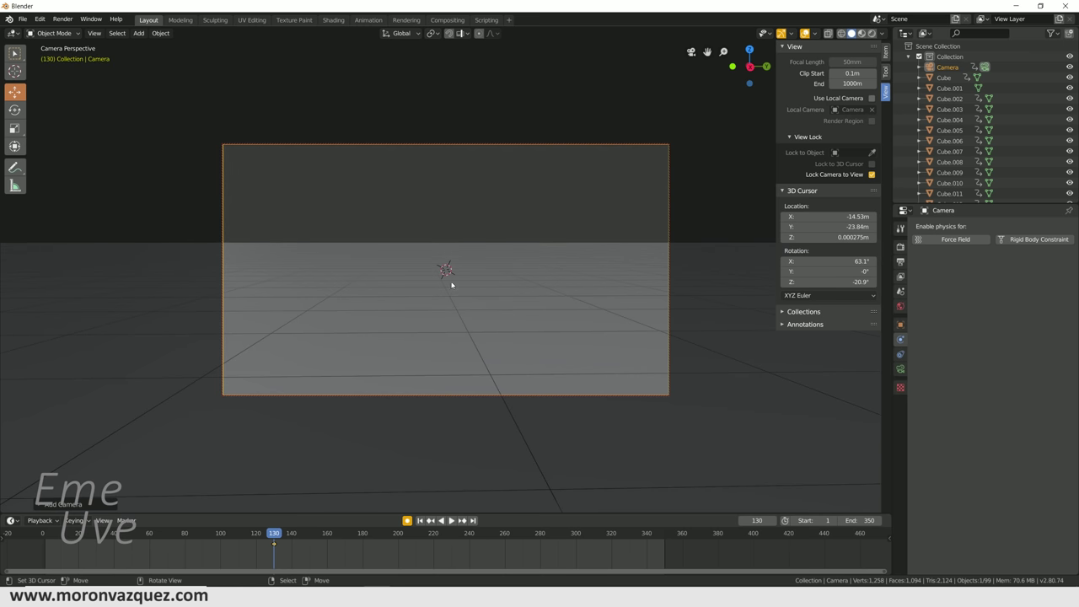
scroll(443, 279, down, 5)
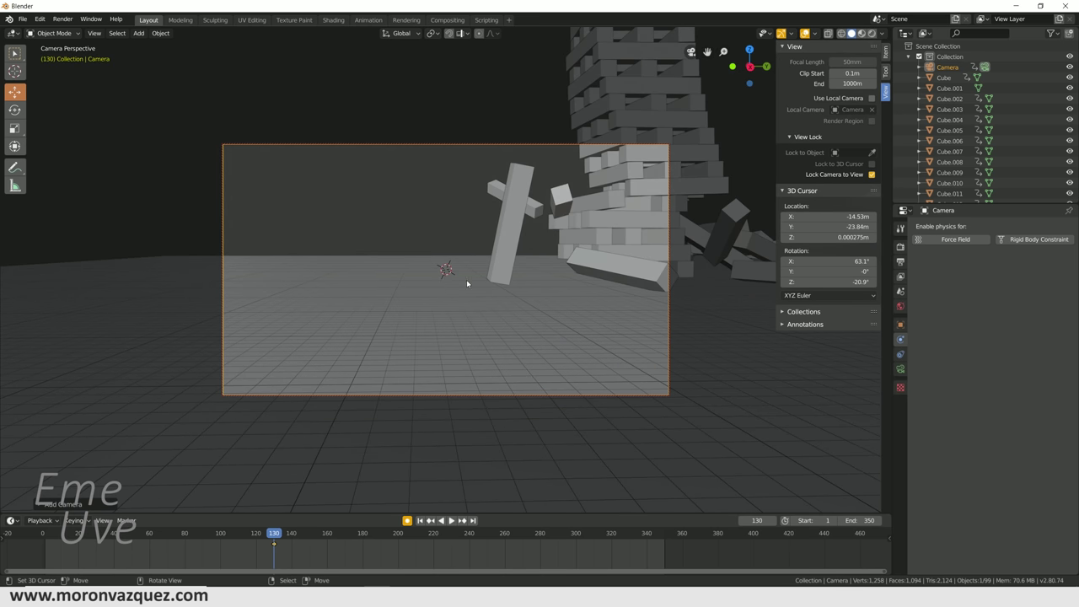
middle_drag(467, 280, 376, 348)
scroll(396, 354, down, 3)
scroll(422, 361, down, 2)
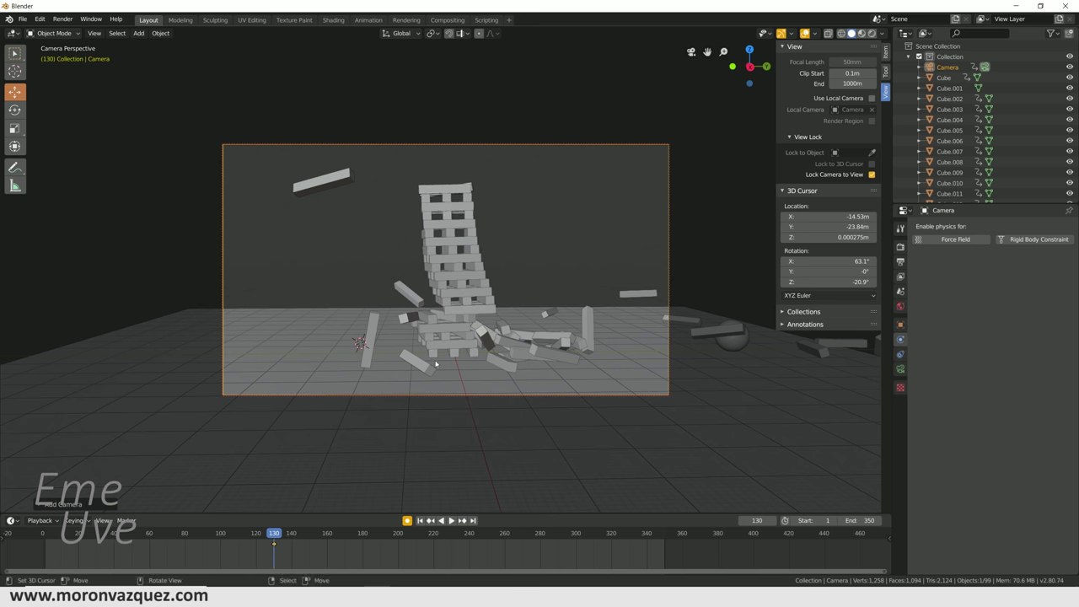
Delete the camera's keyframes, enable auto keyframing, and orbit the camera to include the sphere.
key(x)
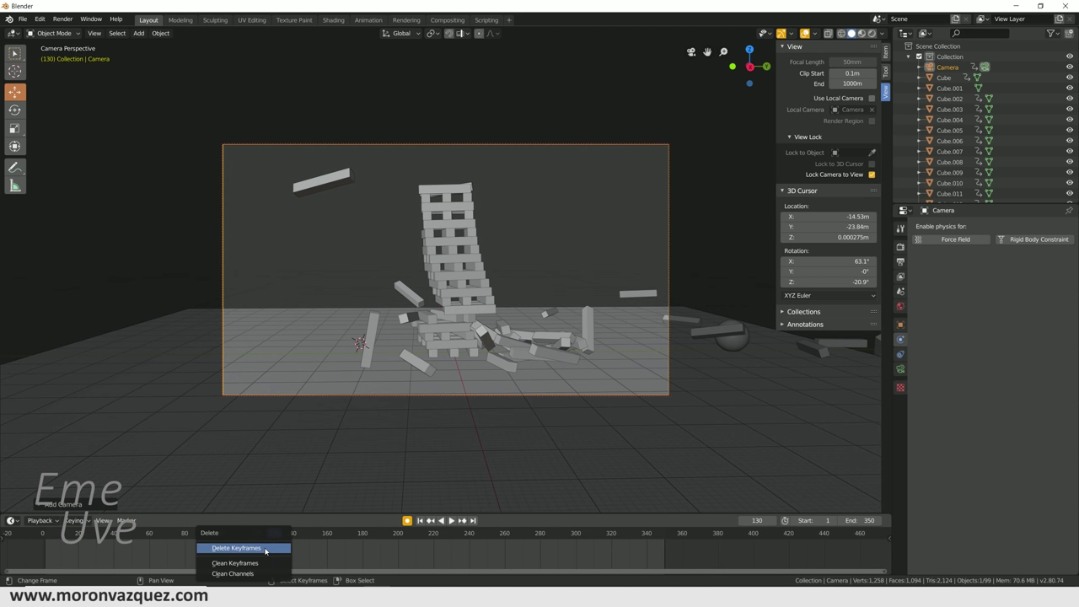
click(270, 552)
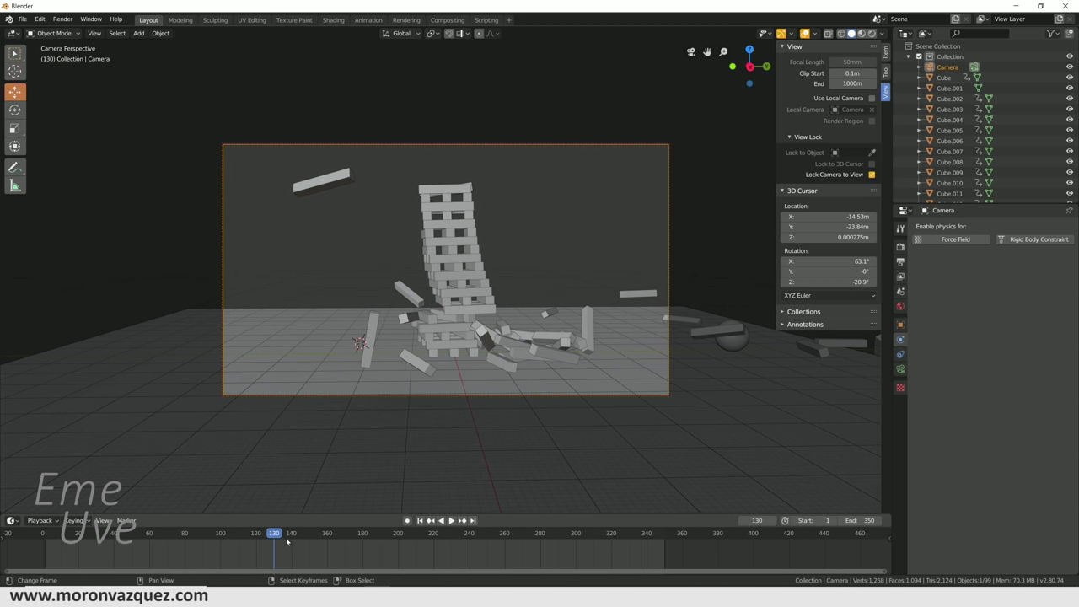
click(20, 569)
key(space)
key(space)
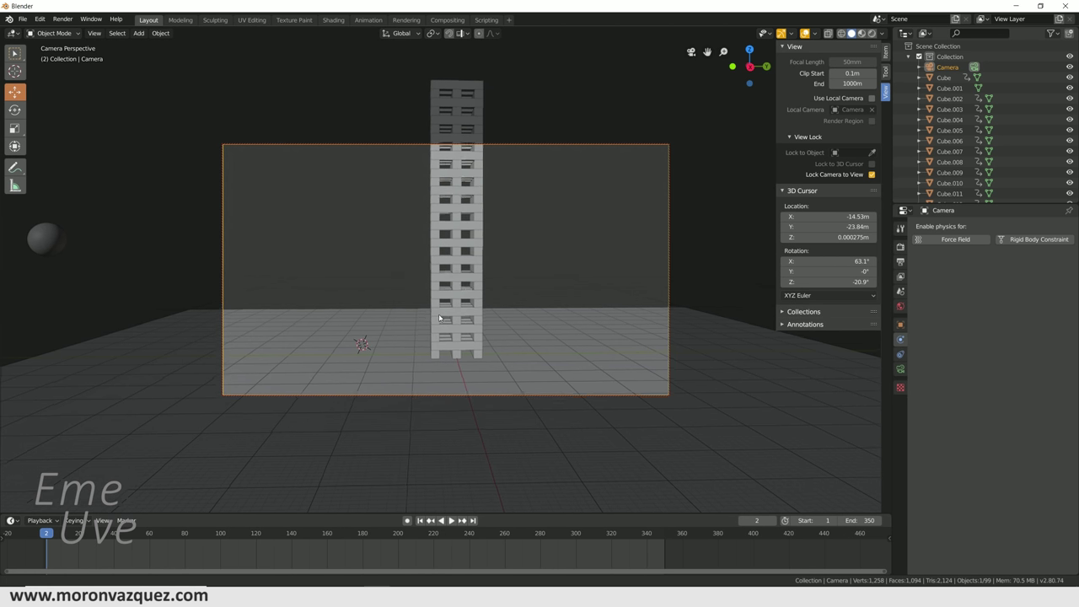
middle_drag(439, 314, 625, 315)
click(408, 521)
mouse_move(369, 390)
middle_down()
mouse_move(384, 365)
mouse_move(403, 365)
middle_up()
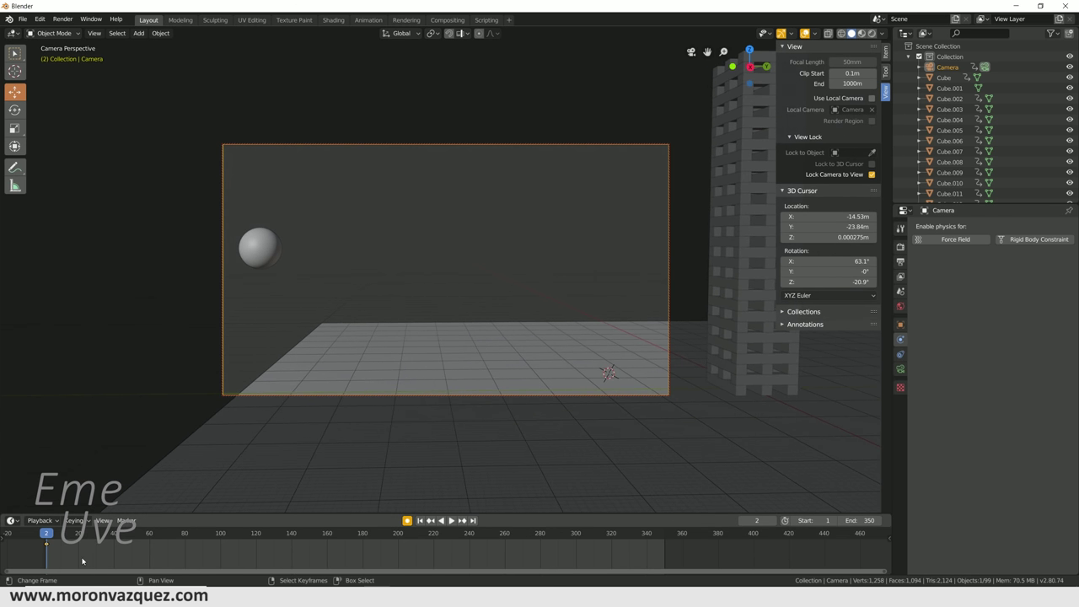
Scrub and play the collapse while swinging the camera around the tower, pausing at frame 303.
drag(70, 561, 126, 555)
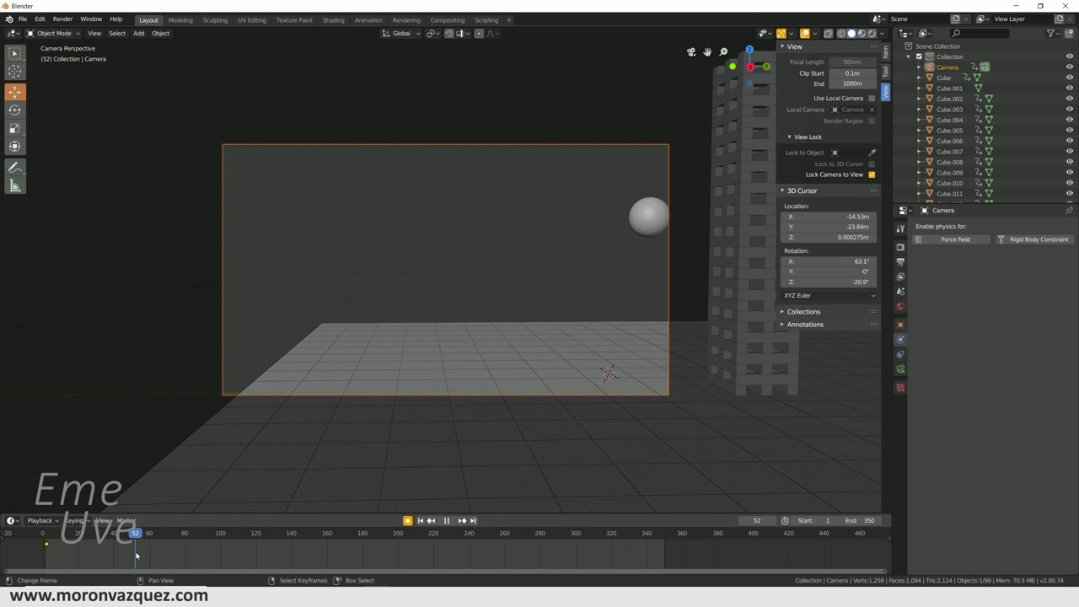
mouse_move(362, 366)
middle_down()
mouse_move(238, 355)
mouse_move(186, 378)
middle_up()
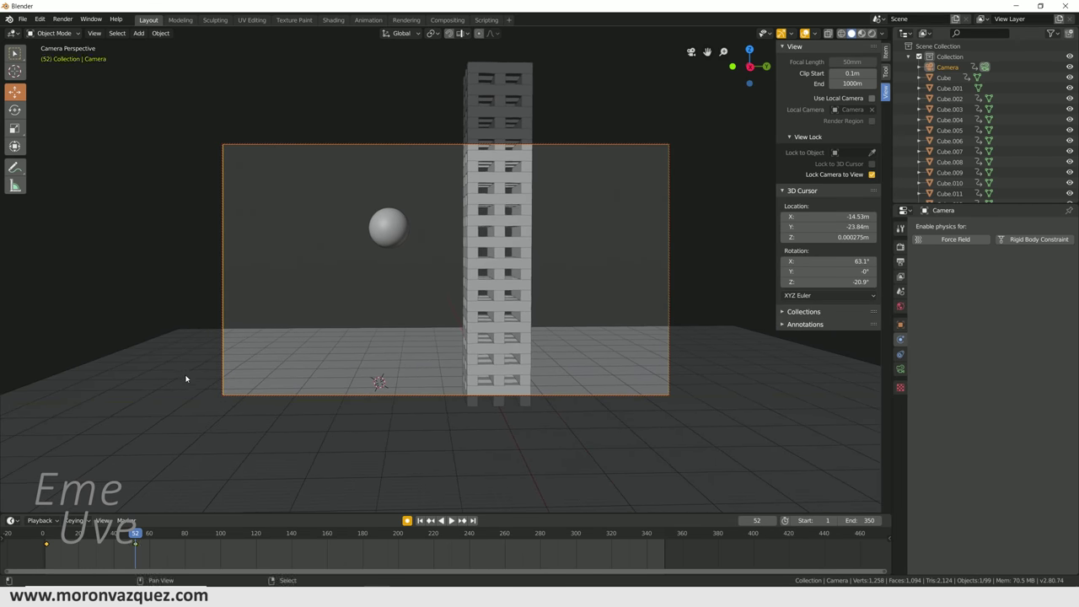
drag(140, 554, 163, 557)
mouse_move(528, 324)
middle_down()
mouse_move(533, 312)
mouse_move(528, 346)
middle_up()
key(space)
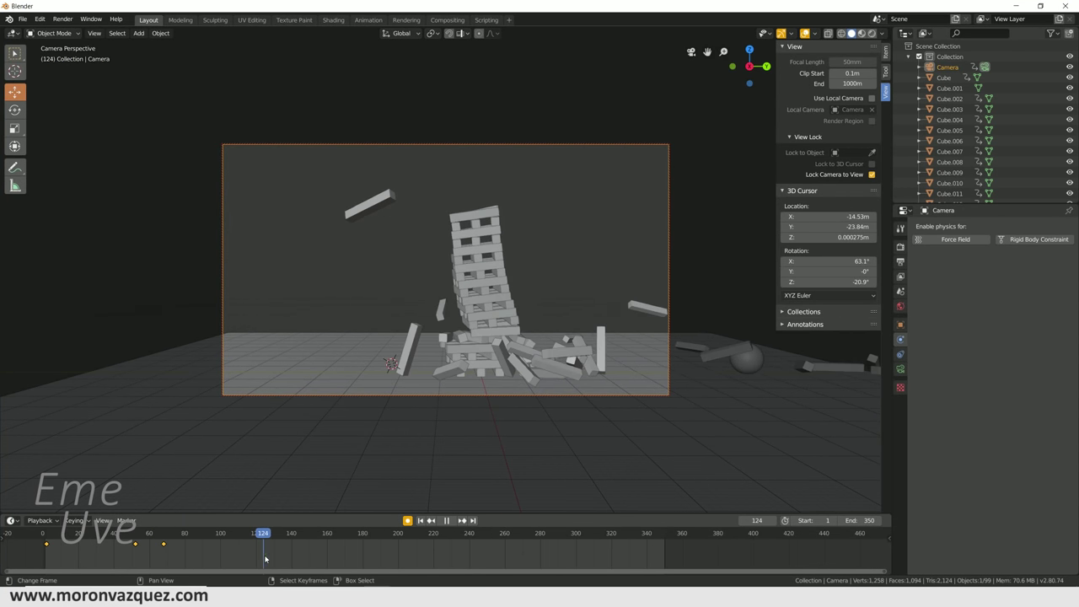
key(space)
middle_drag(435, 315, 413, 316)
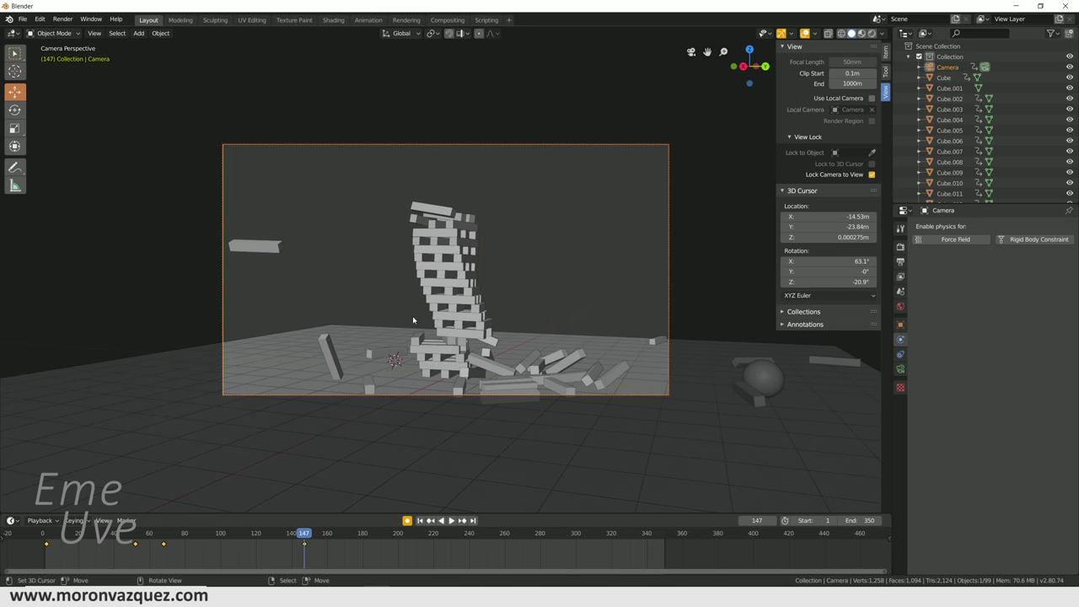
key(space)
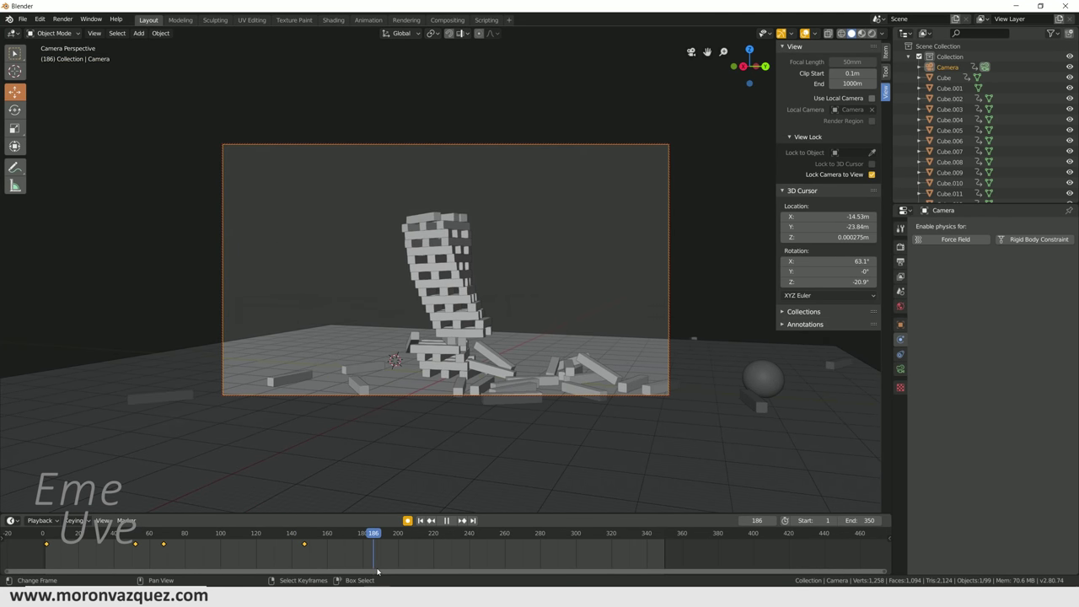
key(space)
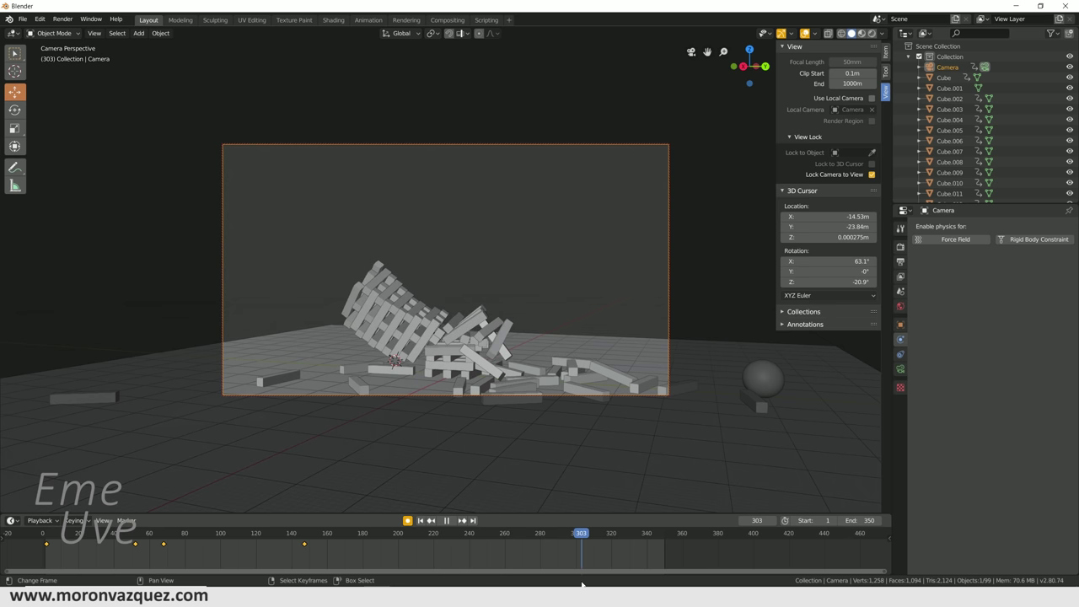
Reframe the camera higher over the fallen blocks, then scrub back to the simulation start.
scroll(454, 317, up, 2)
middle_drag(454, 316, 454, 278)
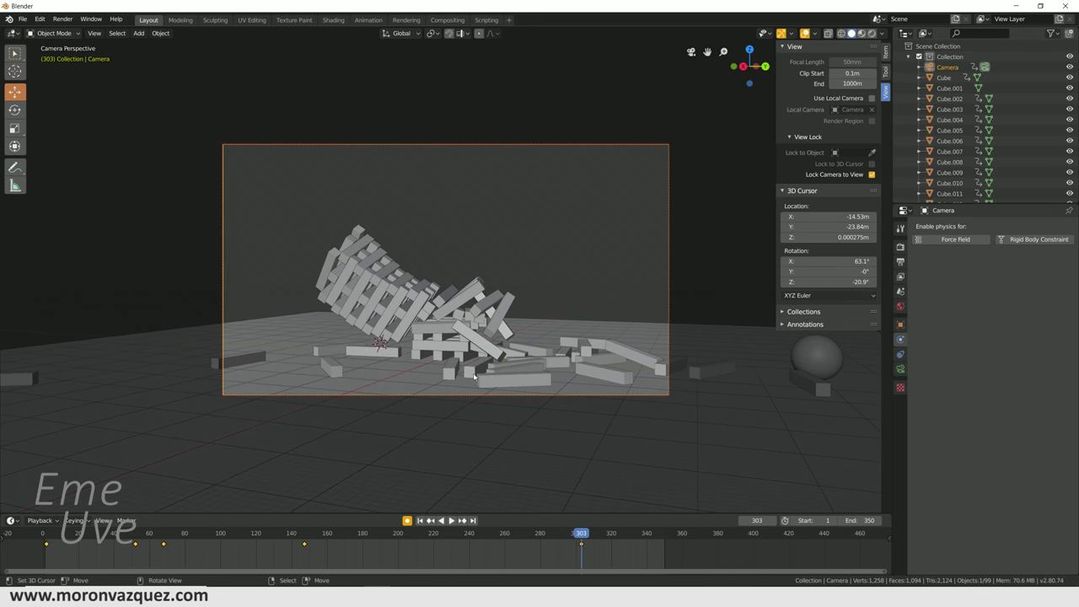
key(space)
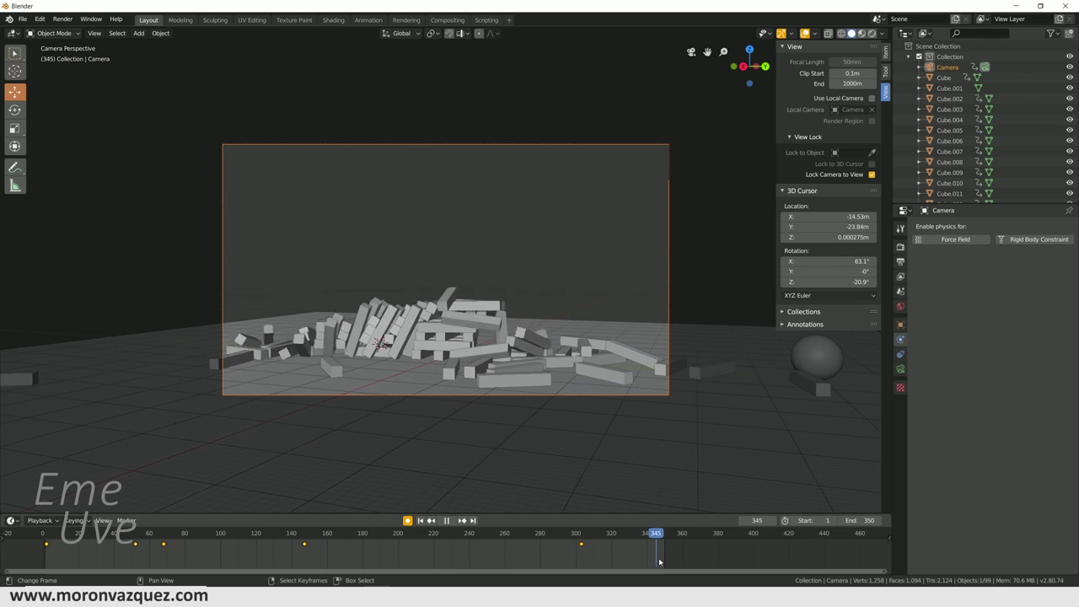
middle_drag(495, 381, 467, 376)
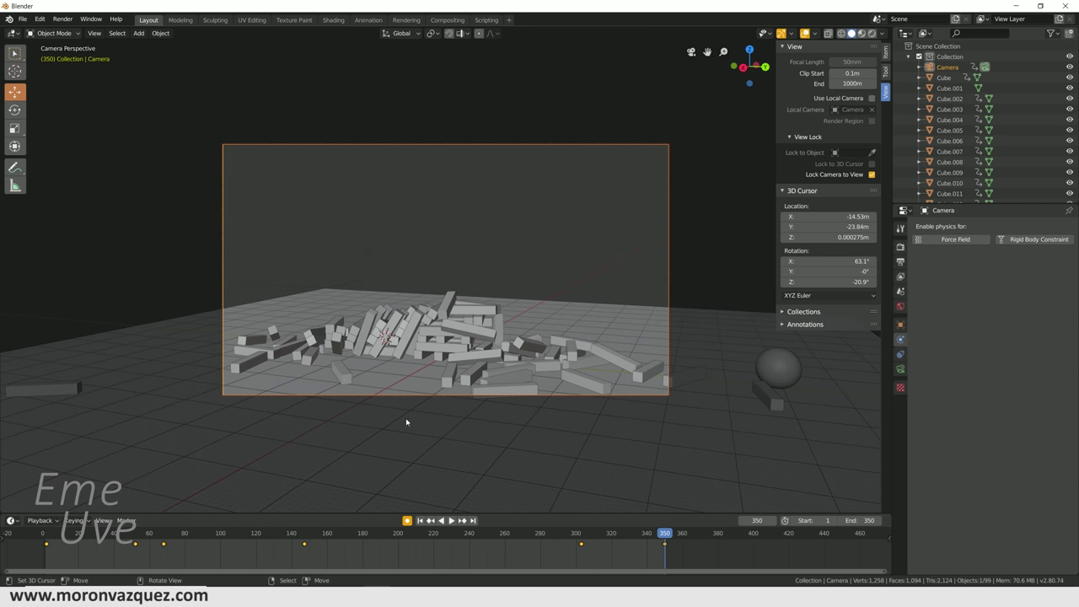
mouse_move(245, 548)
mouse_down()
mouse_move(89, 552)
mouse_move(239, 562)
mouse_move(27, 579)
mouse_up()
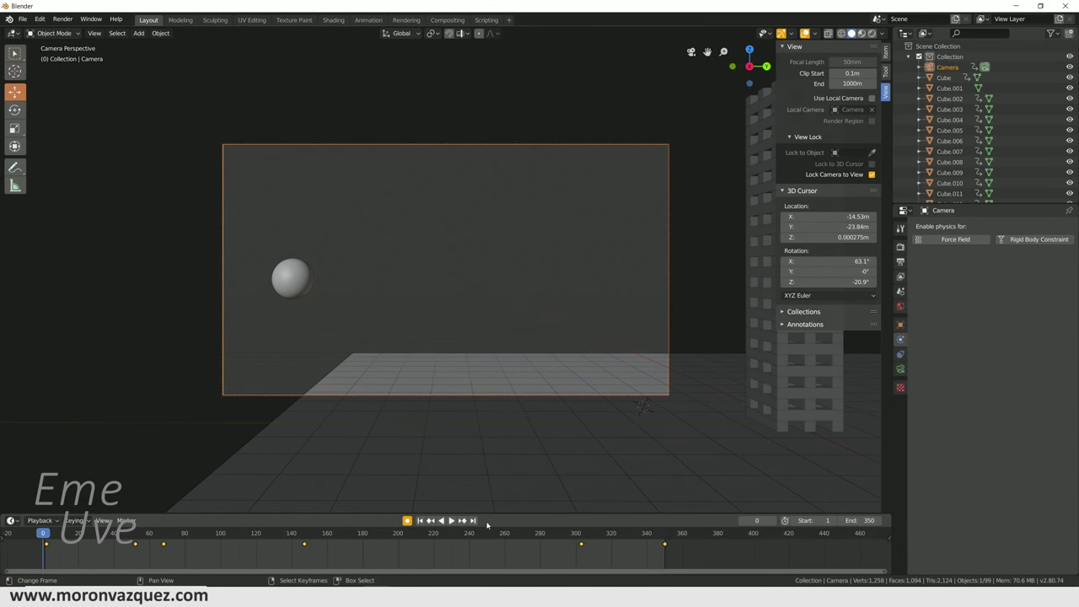
Stop playback at frame 61, orbit freely around the upright tower, and switch to Rendered shading.
click(452, 520)
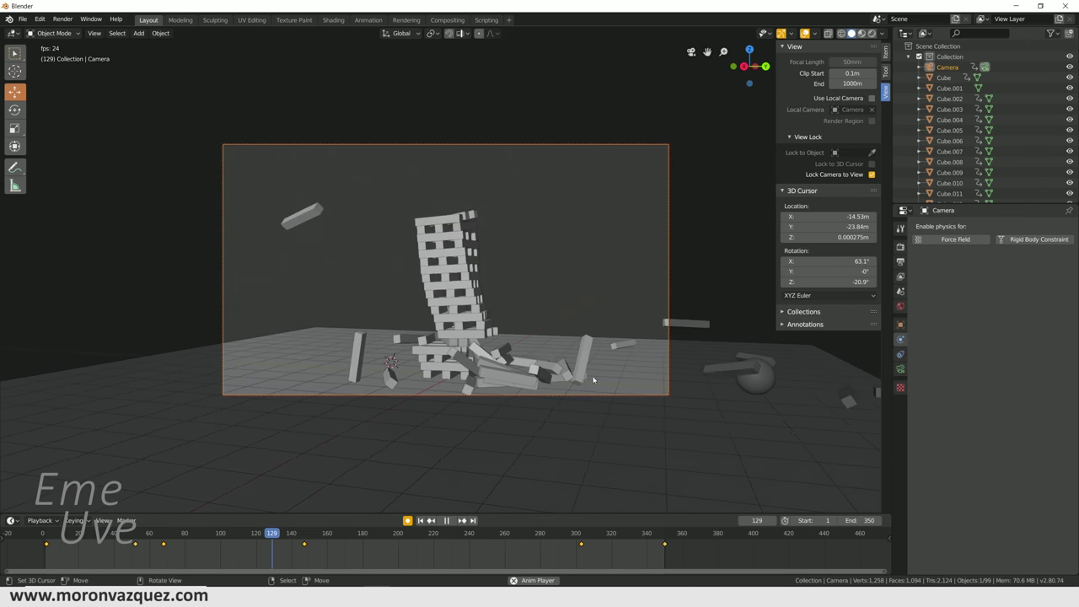
drag(149, 550, 153, 551)
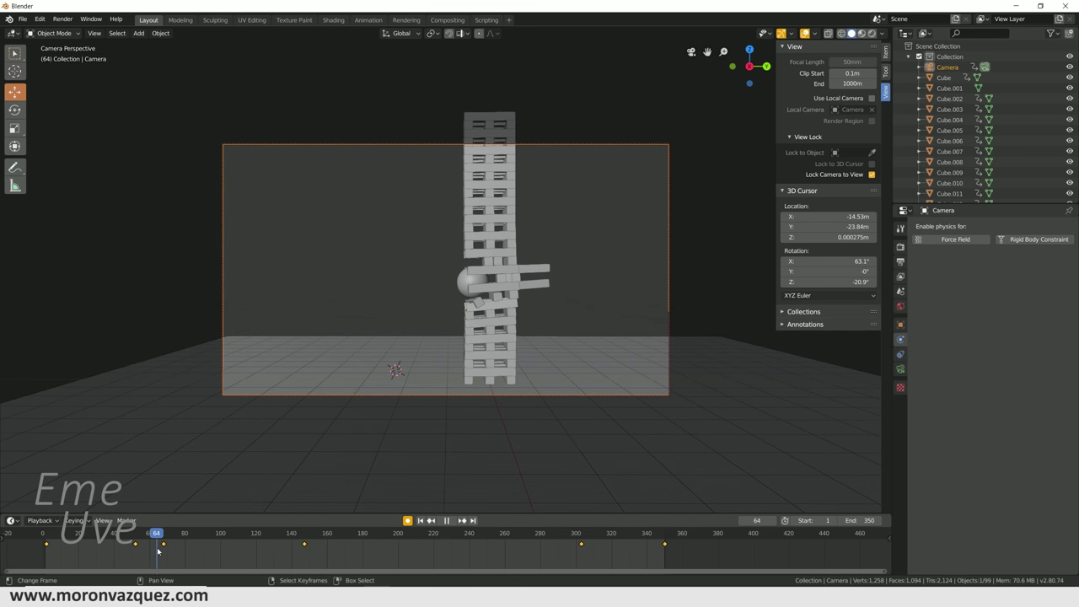
key(space)
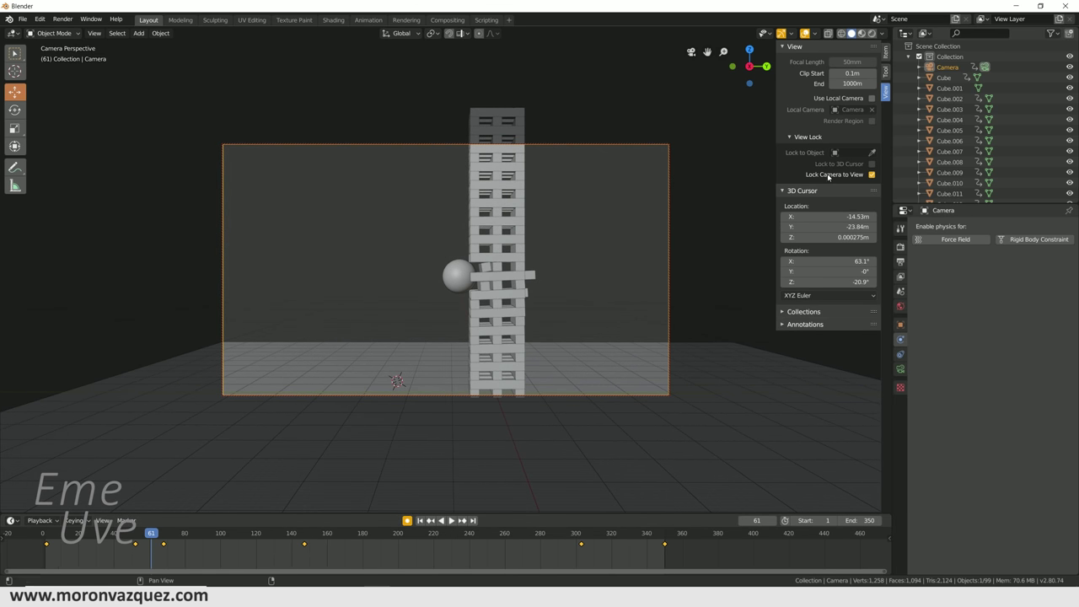
mouse_move(440, 350)
middle_down()
mouse_move(445, 379)
mouse_move(473, 379)
middle_up()
scroll(576, 340, up, 4)
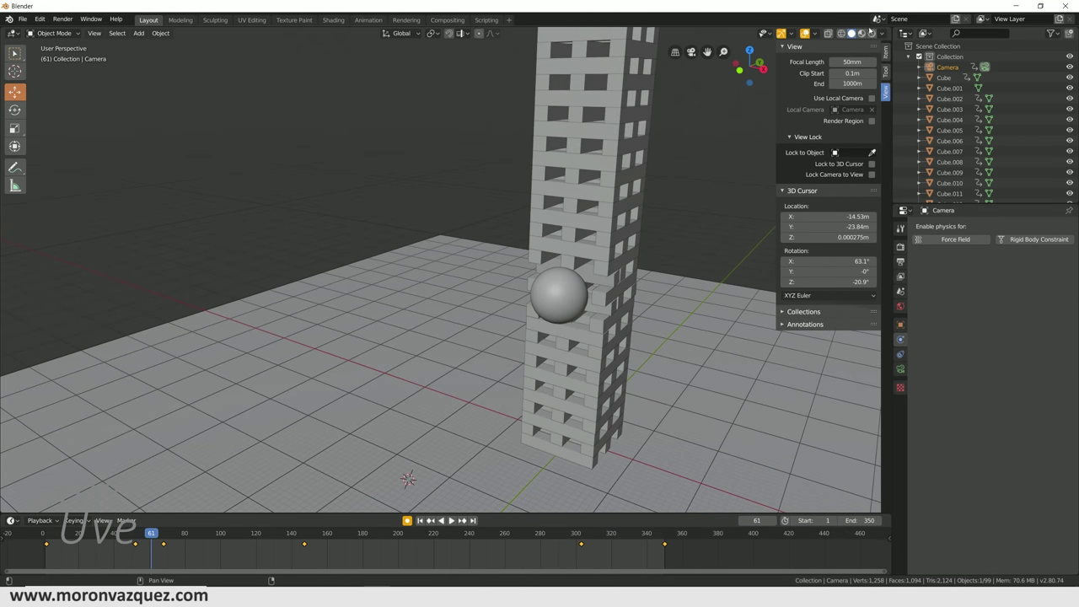
click(871, 33)
scroll(663, 299, down, 3)
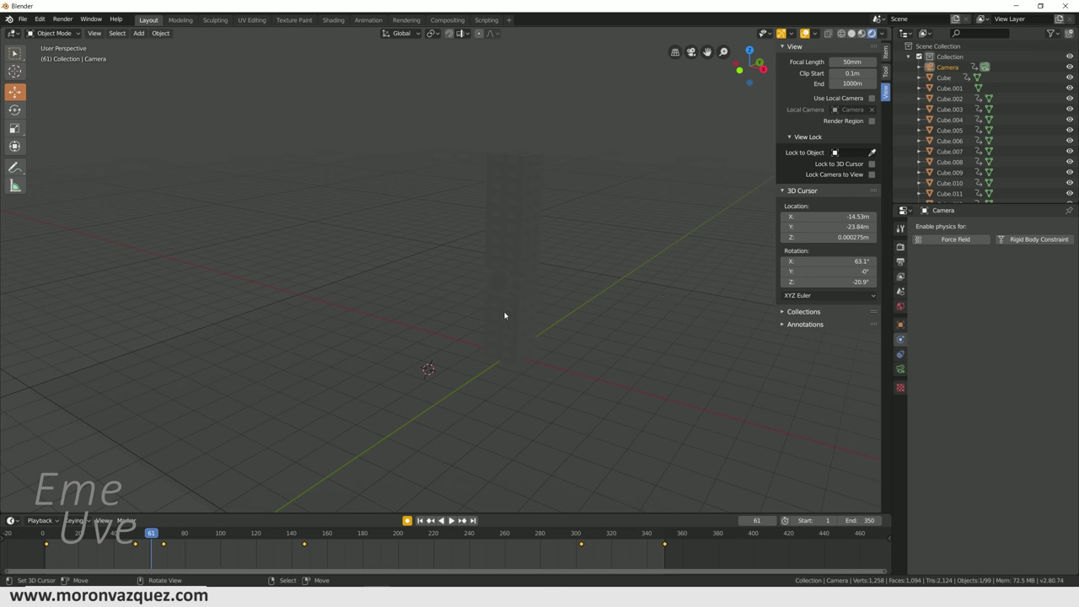
Orbit the view around the tower and open a new Chrome window from the taskbar.
middle_drag(628, 346, 599, 344)
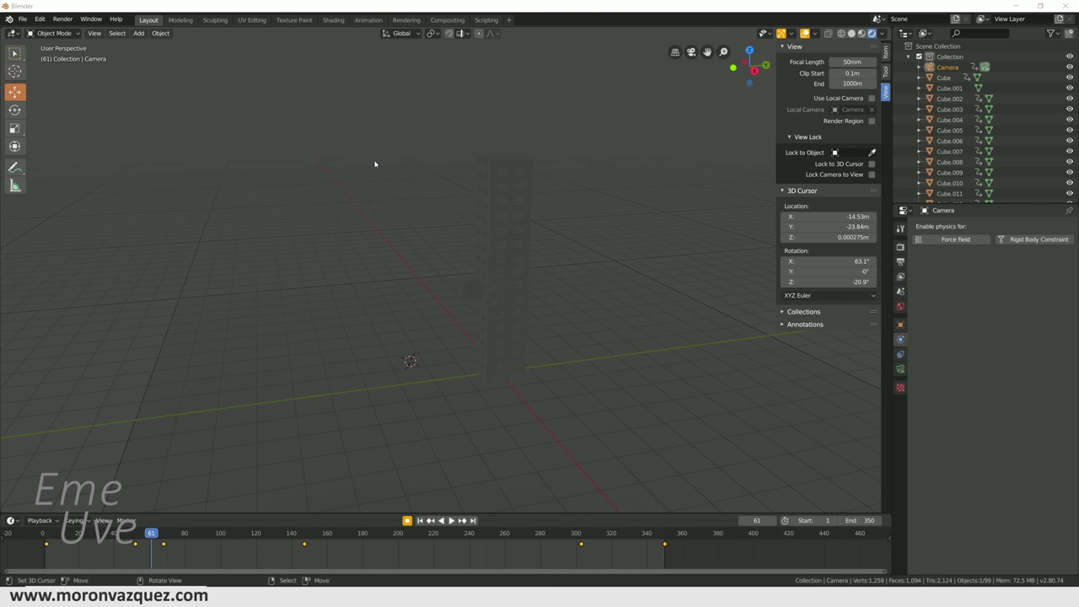
right_click(272, 599)
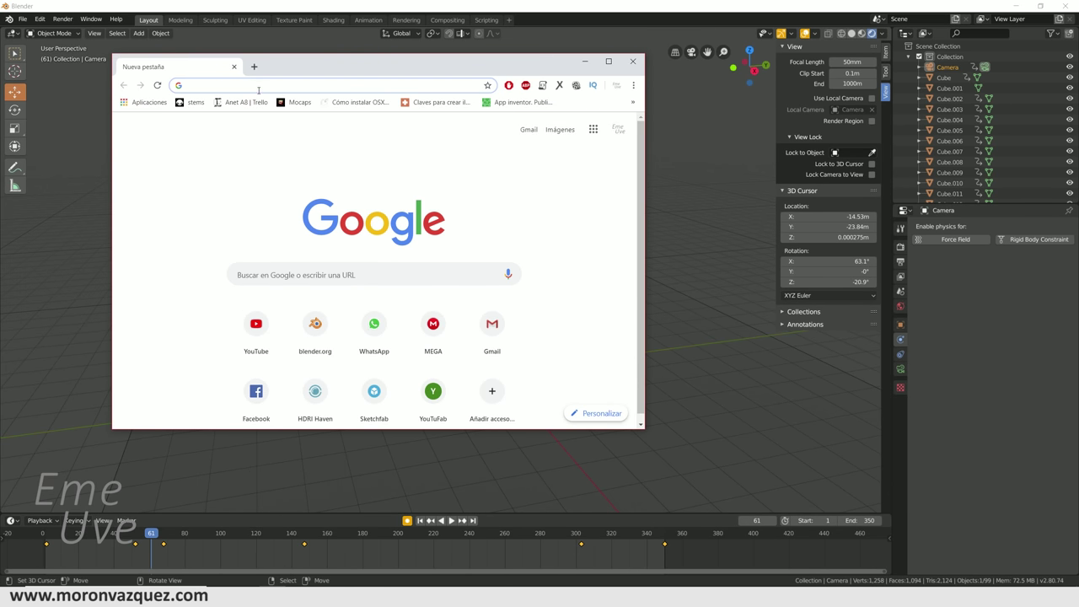
On HDRI Haven, browse the Skies HDRIs and download Kloofendal 48d Partly Cloudy at 4k.
click(316, 397)
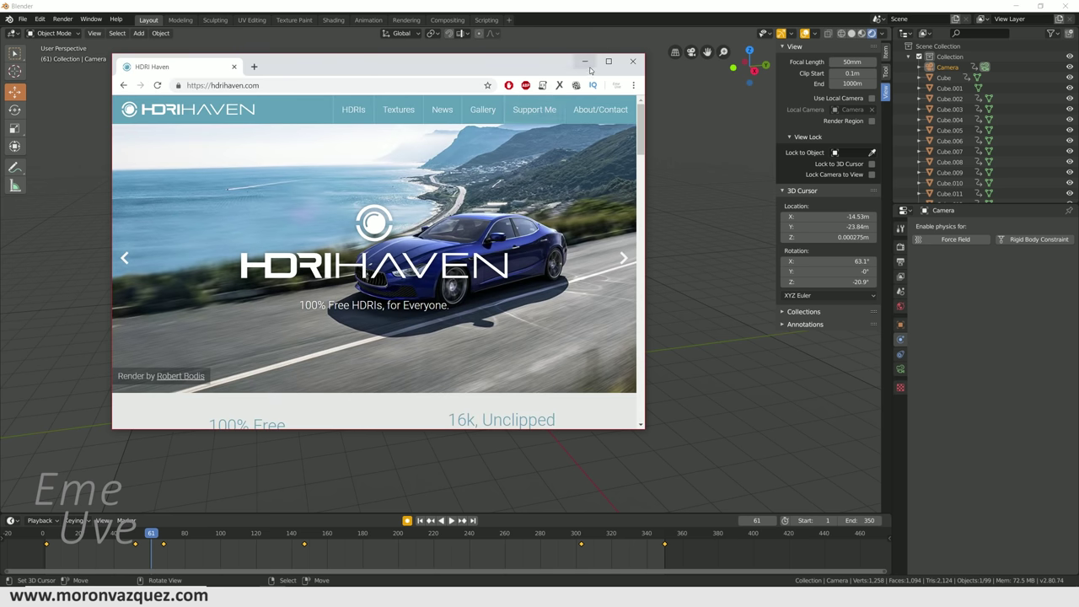
click(608, 60)
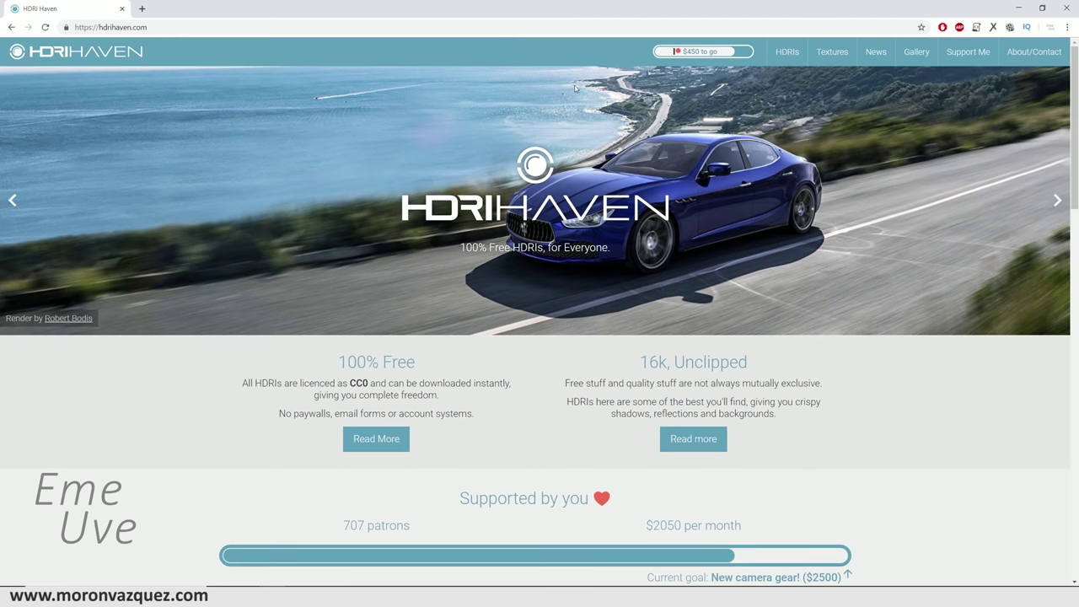
click(787, 52)
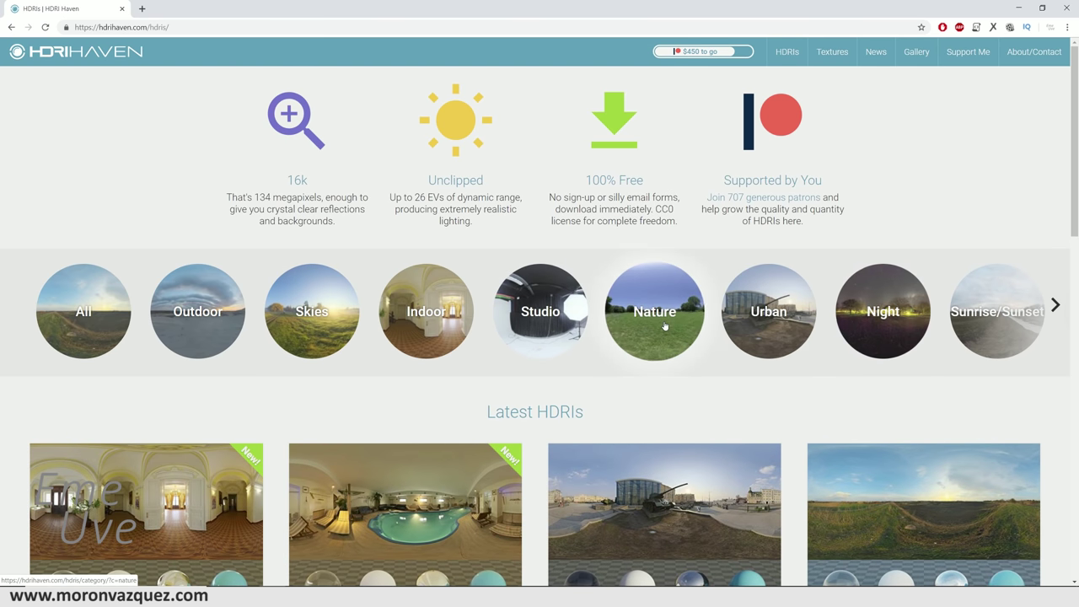
click(304, 319)
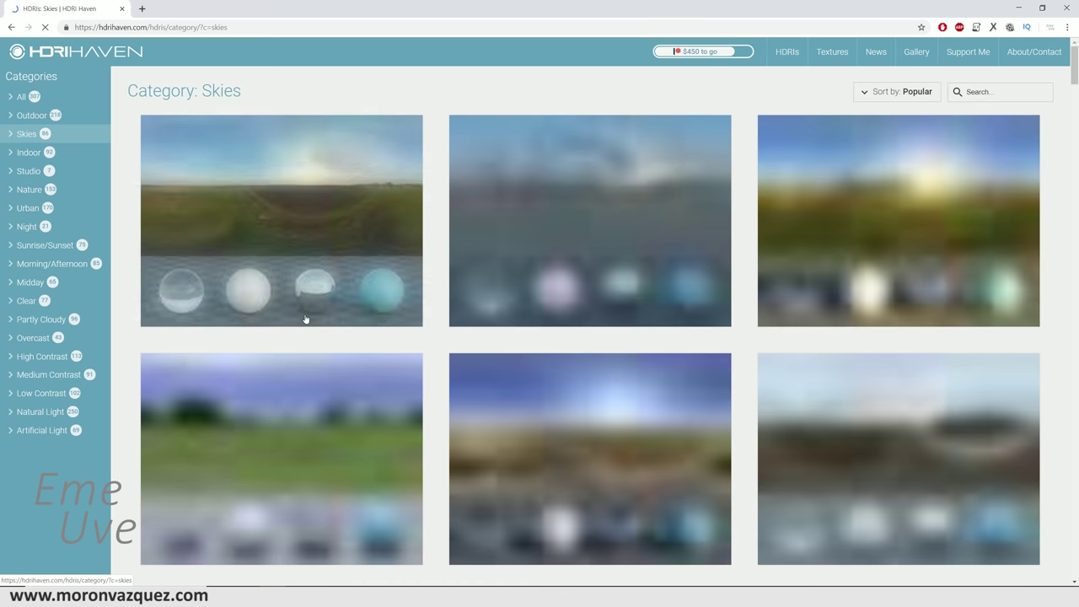
scroll(577, 191, down, 5)
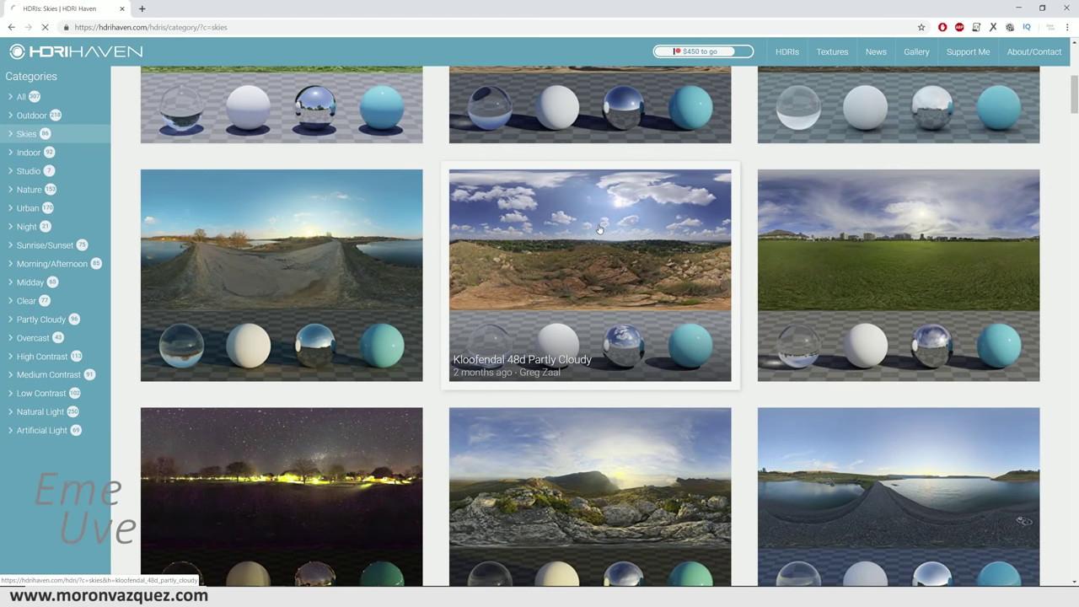
scroll(371, 405, down, 5)
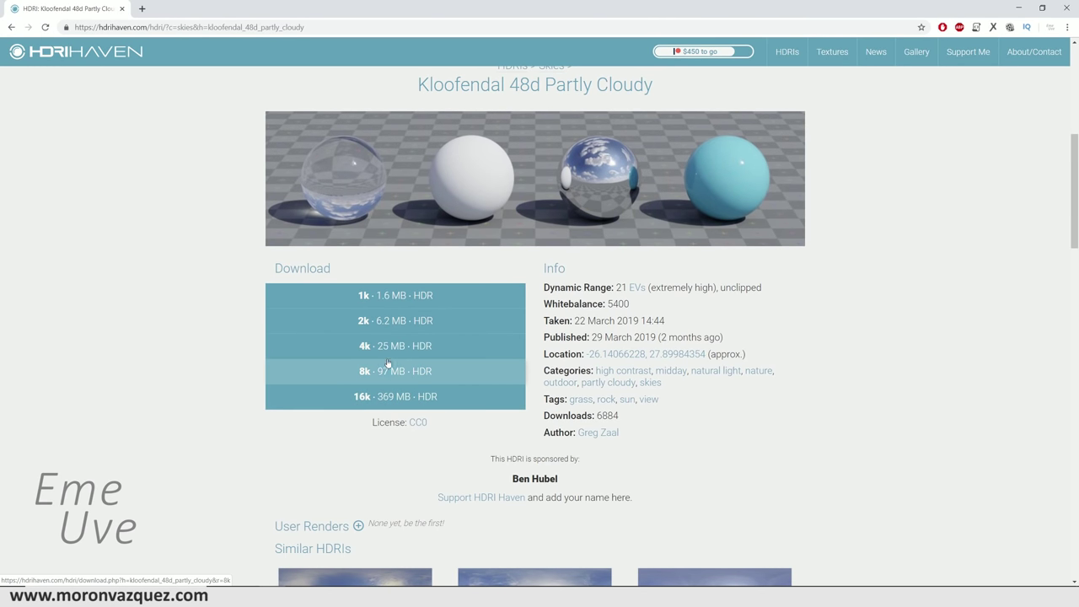
click(390, 346)
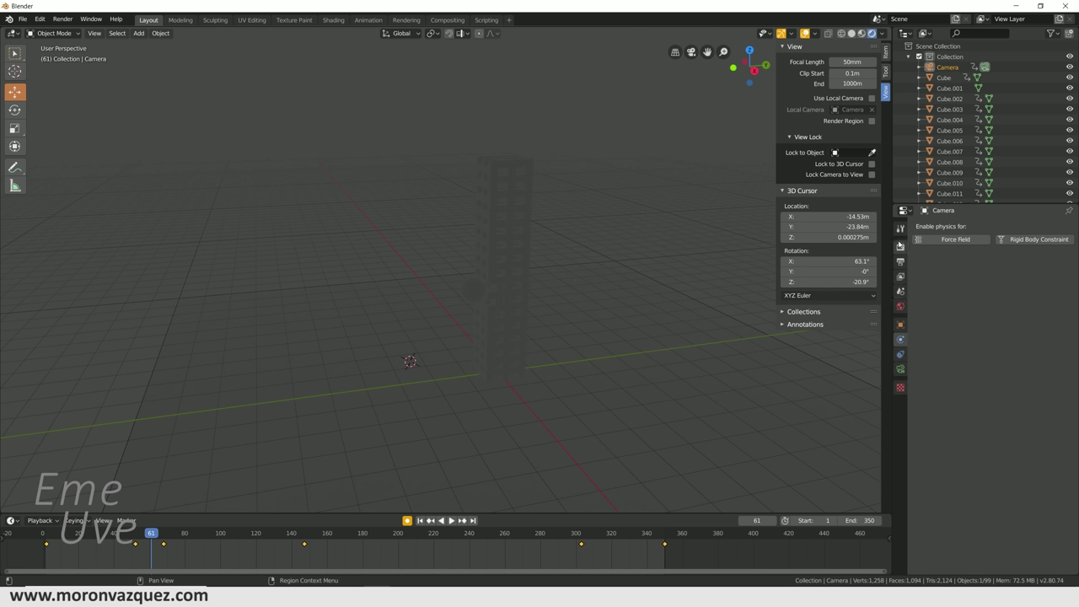
Plug an Environment Texture into the World background colour.
click(899, 309)
click(1070, 295)
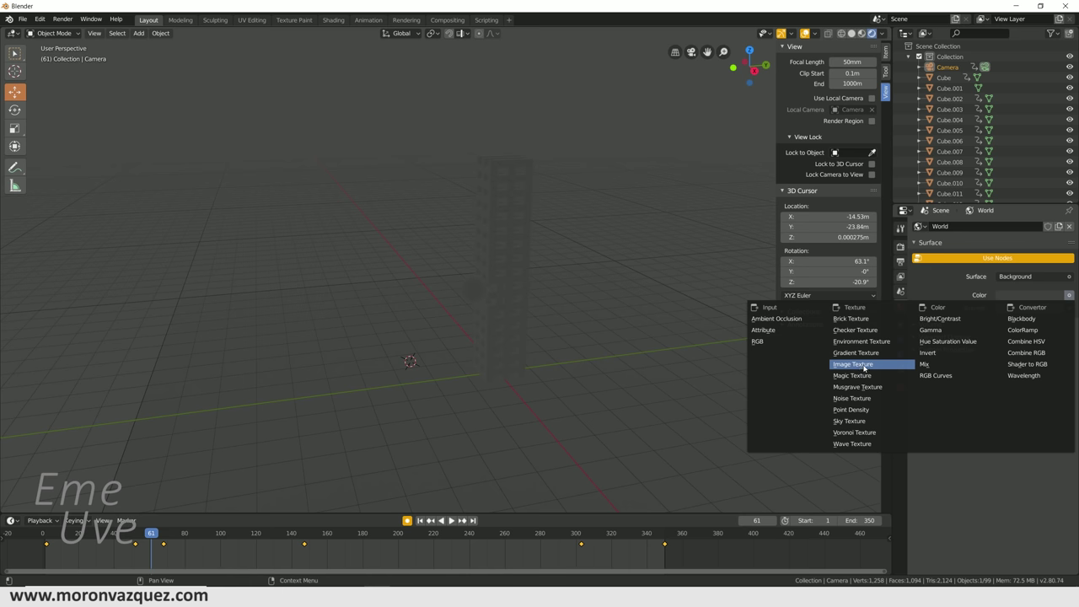
click(864, 365)
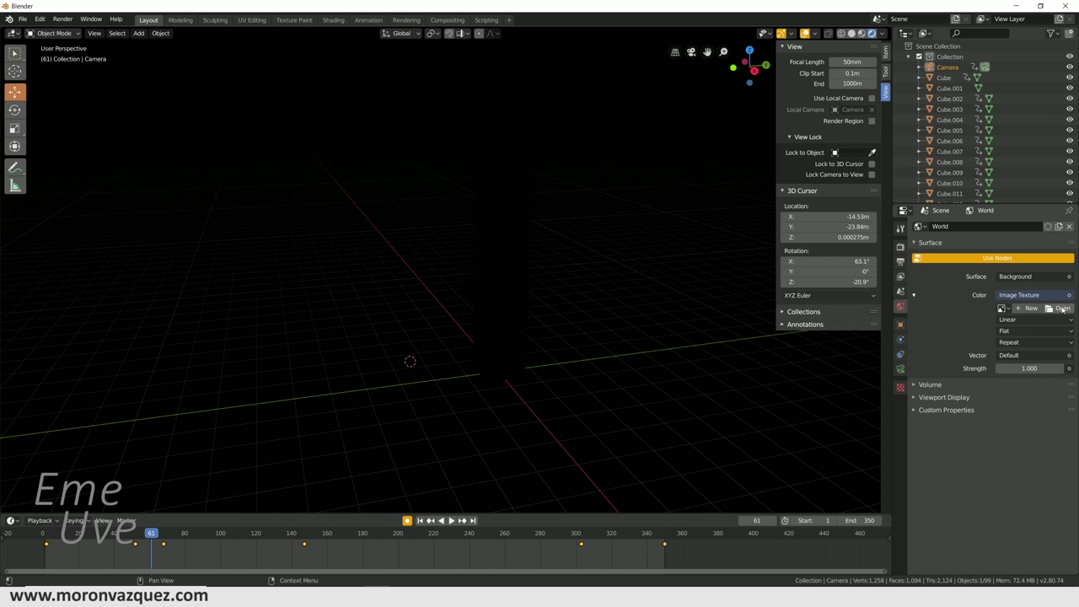
click(1054, 295)
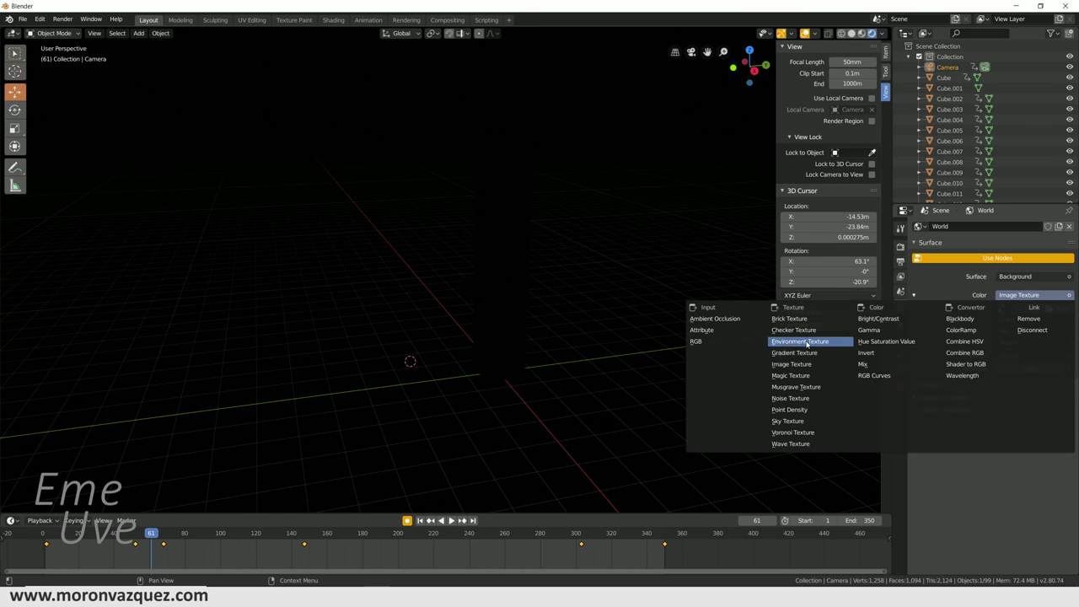
click(807, 342)
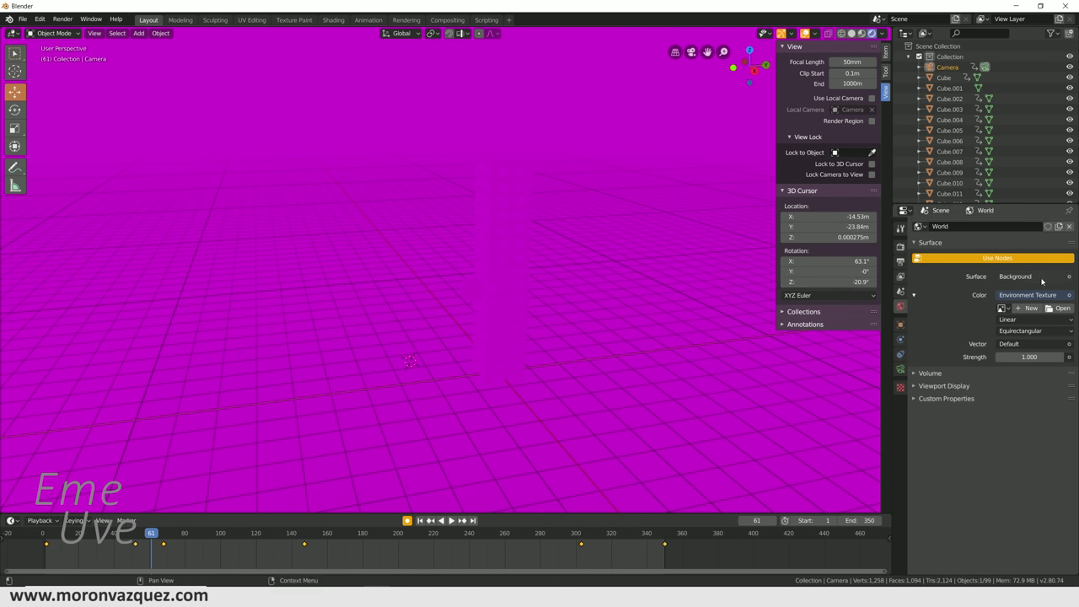
Load kloofendal_48d_partly_cloudy_4k.hdr from the 3D projects HDRi folder as the world sky.
click(1061, 310)
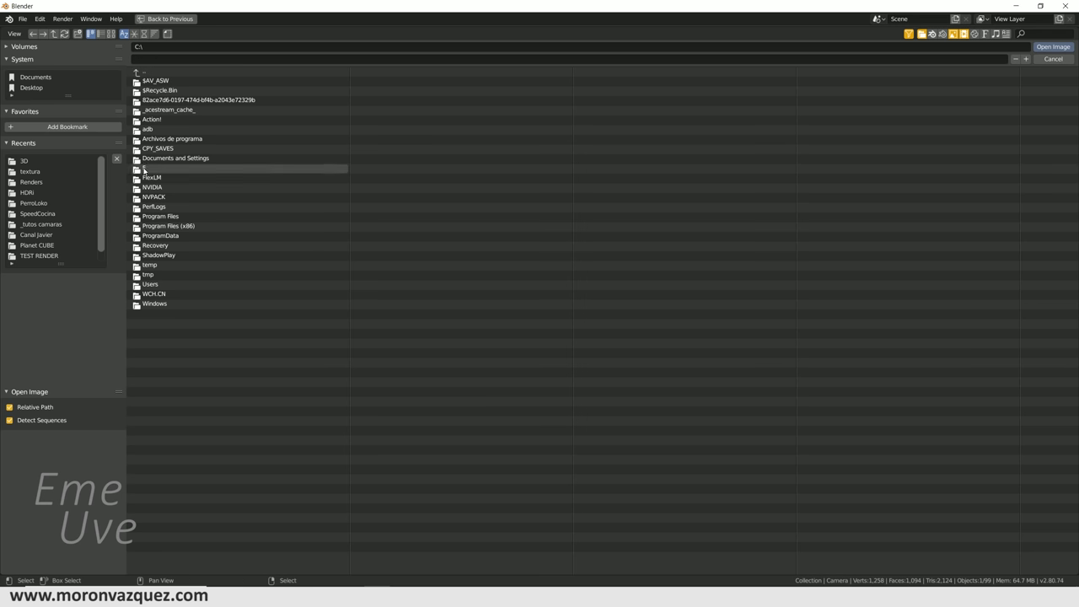
double_click(22, 161)
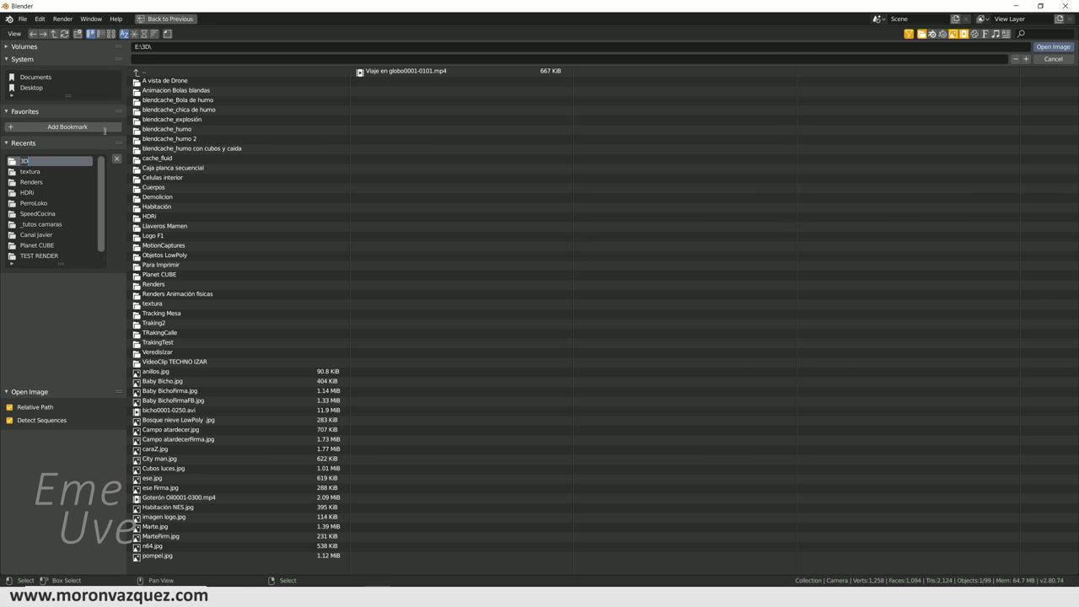
click(147, 217)
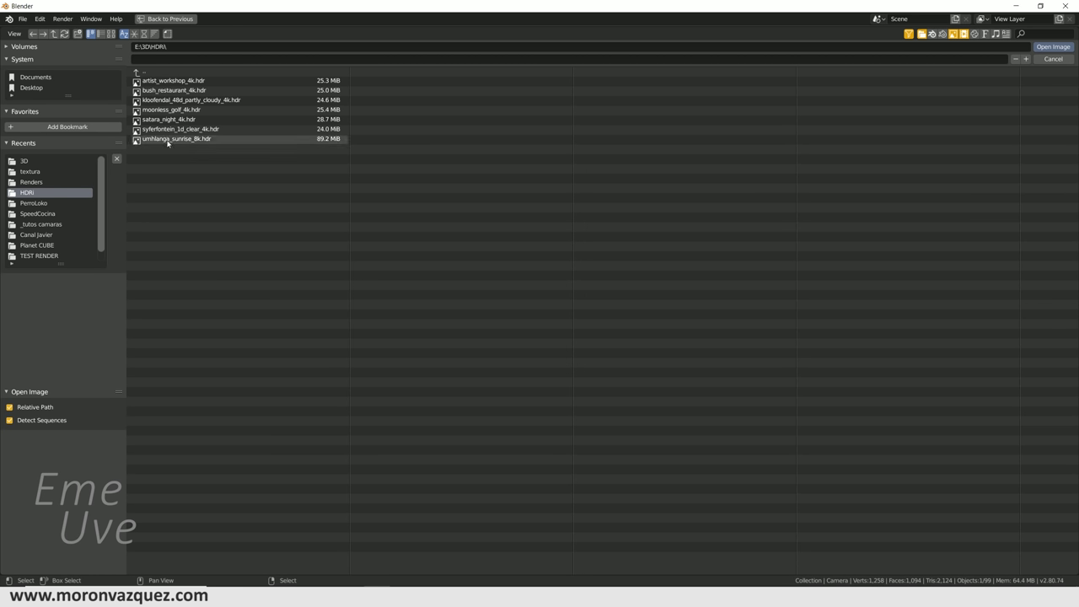
click(190, 100)
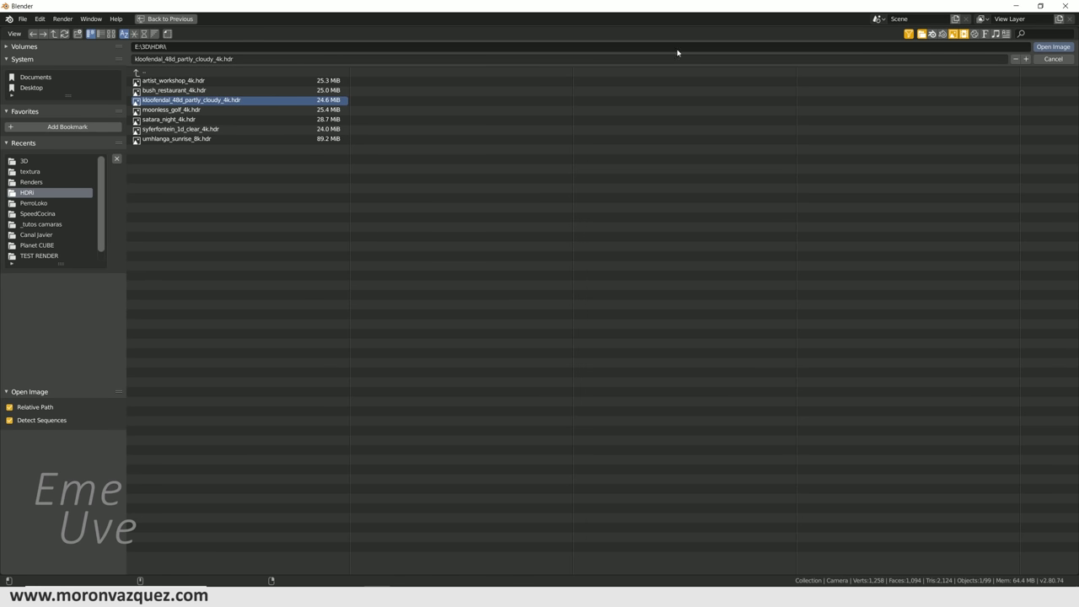
click(1061, 48)
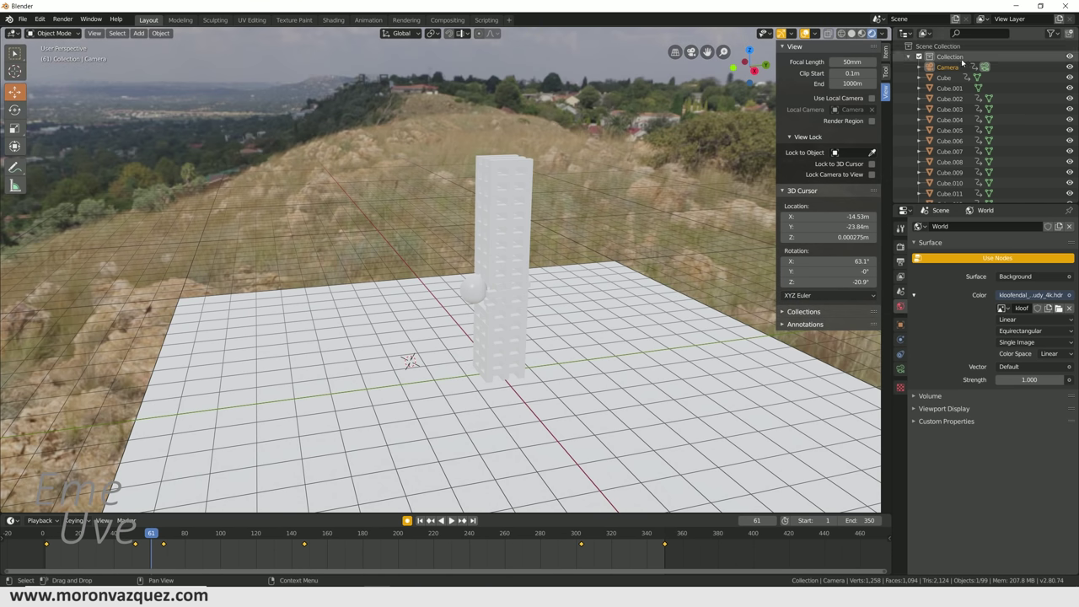
Preview the collapse through the scene camera against the hillside sky, then select the sphere.
mouse_move(405, 354)
middle_down()
mouse_move(427, 327)
mouse_move(591, 329)
mouse_move(577, 326)
middle_up()
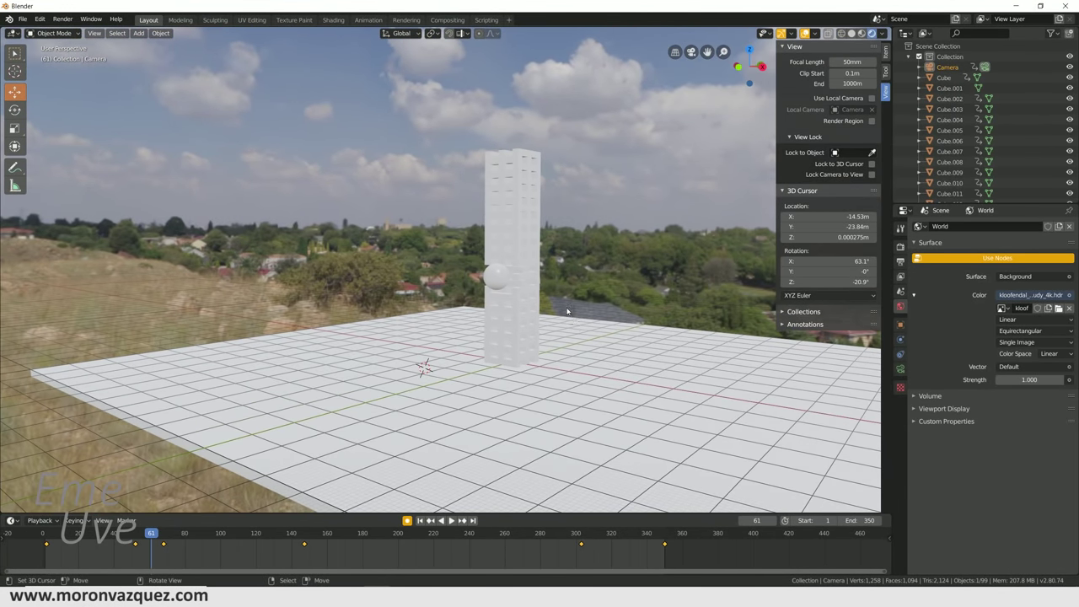
key(KP_0)
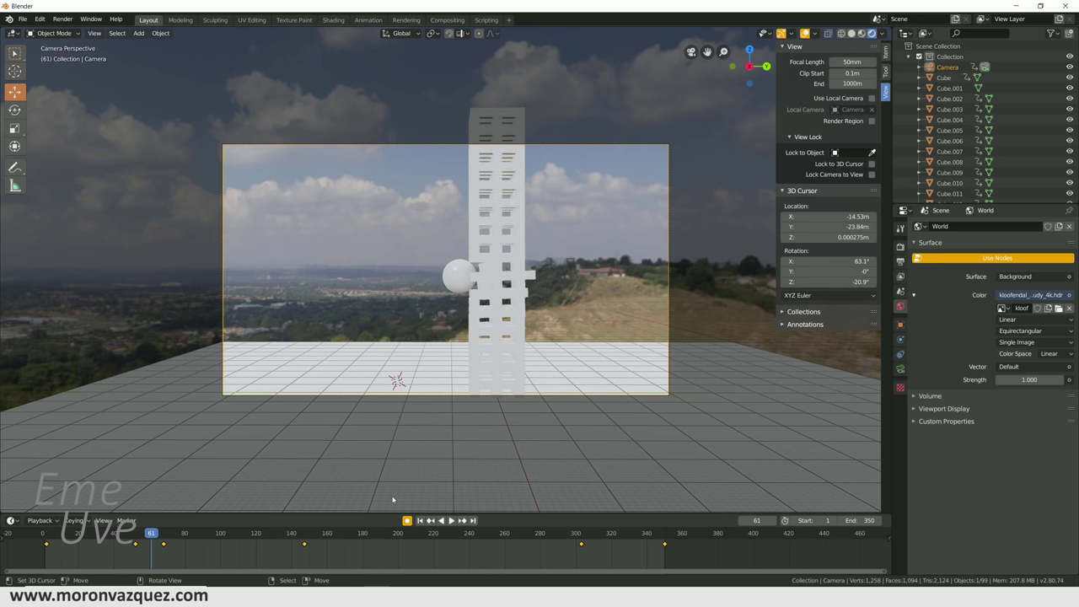
click(450, 521)
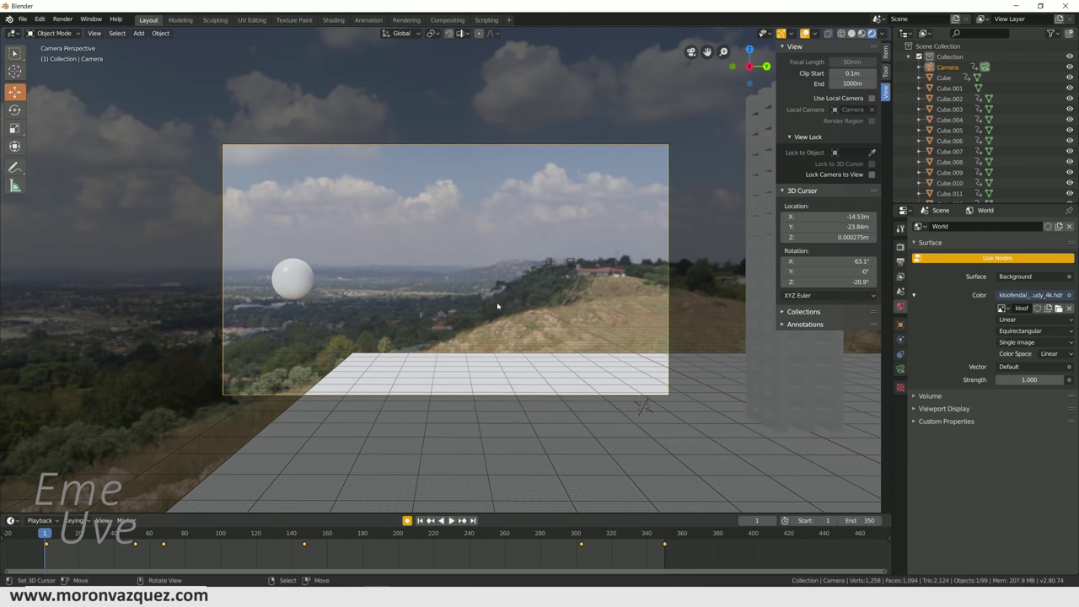
click(291, 281)
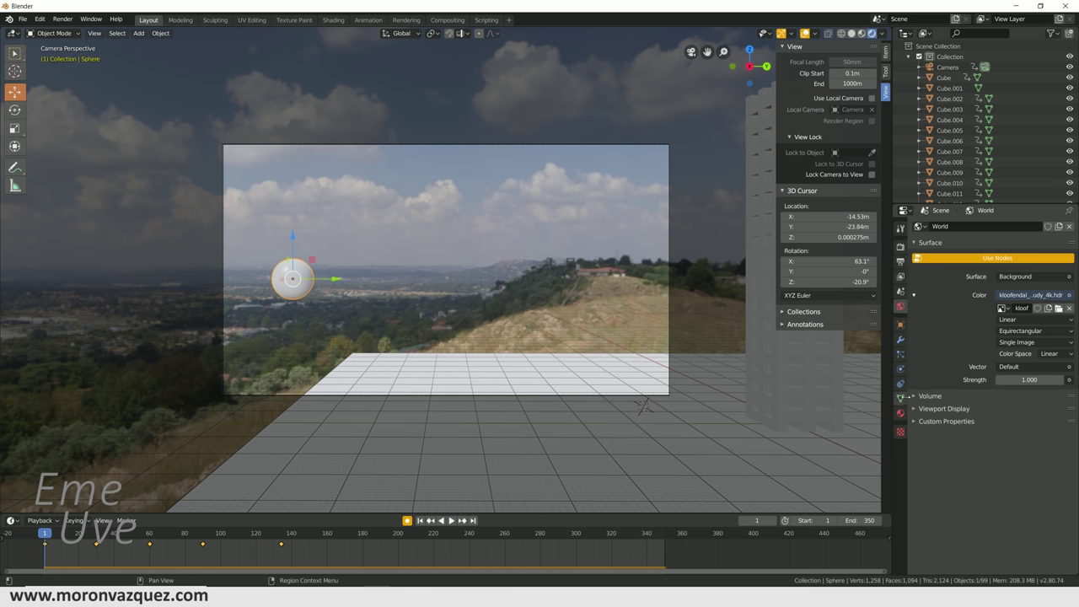
Give the sphere a new Glossy BSDF material with roughness 0.152.
click(900, 413)
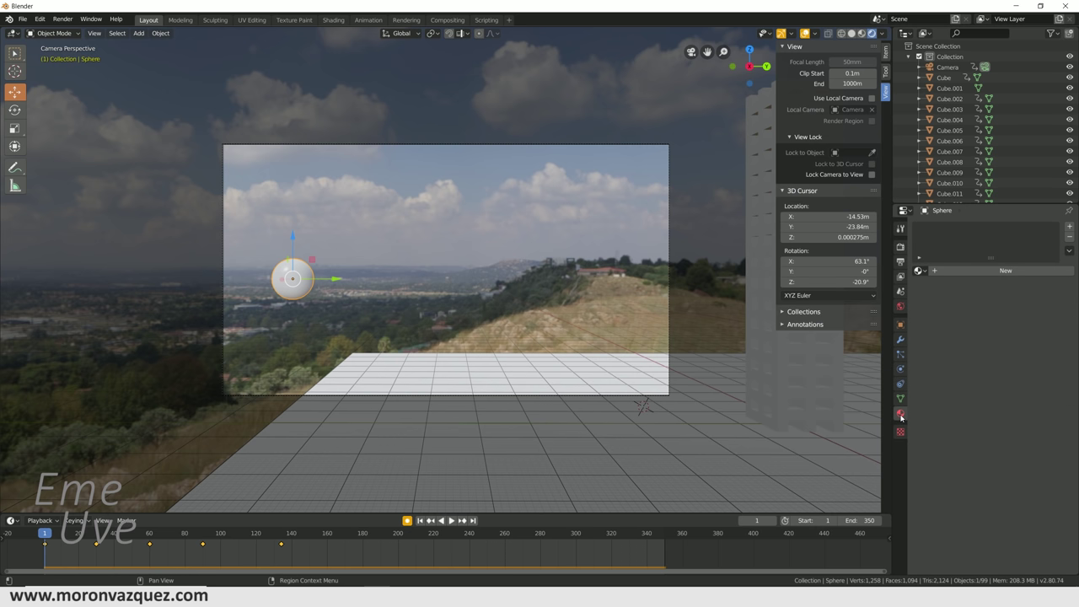
click(1001, 271)
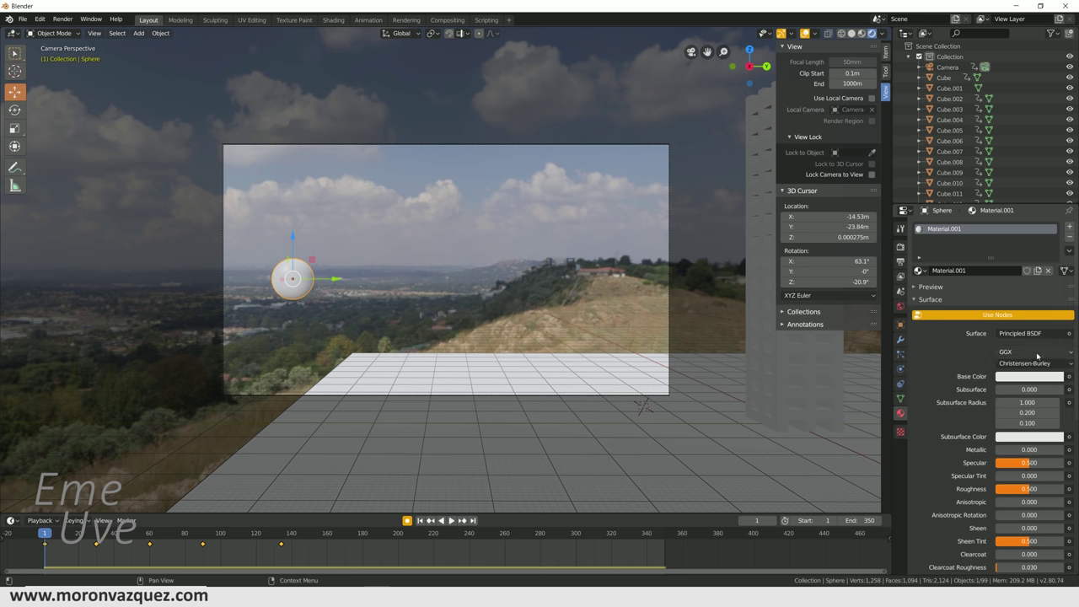
click(1032, 333)
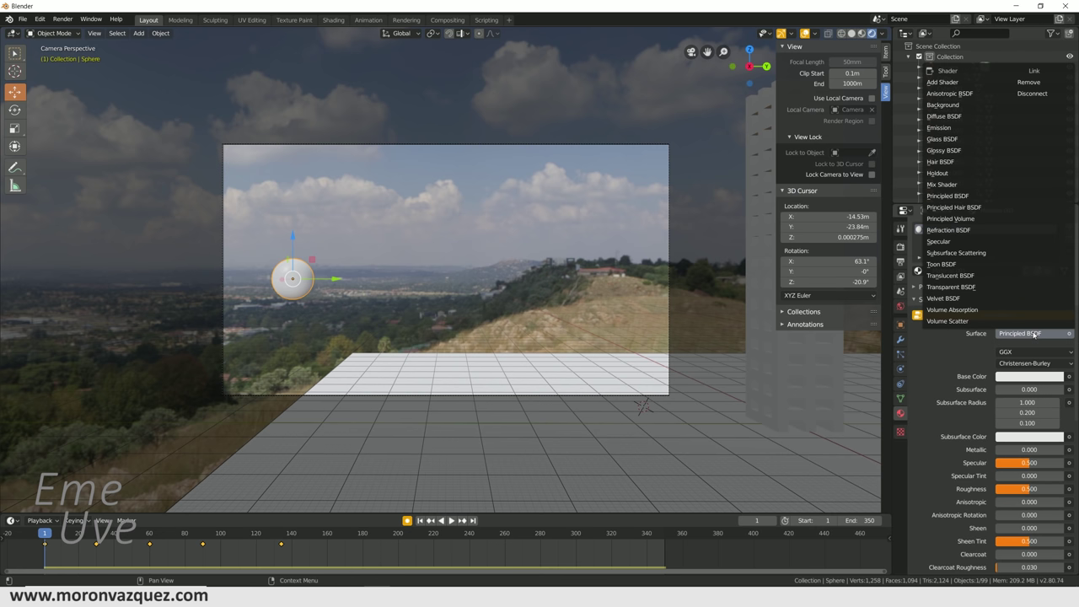
click(962, 151)
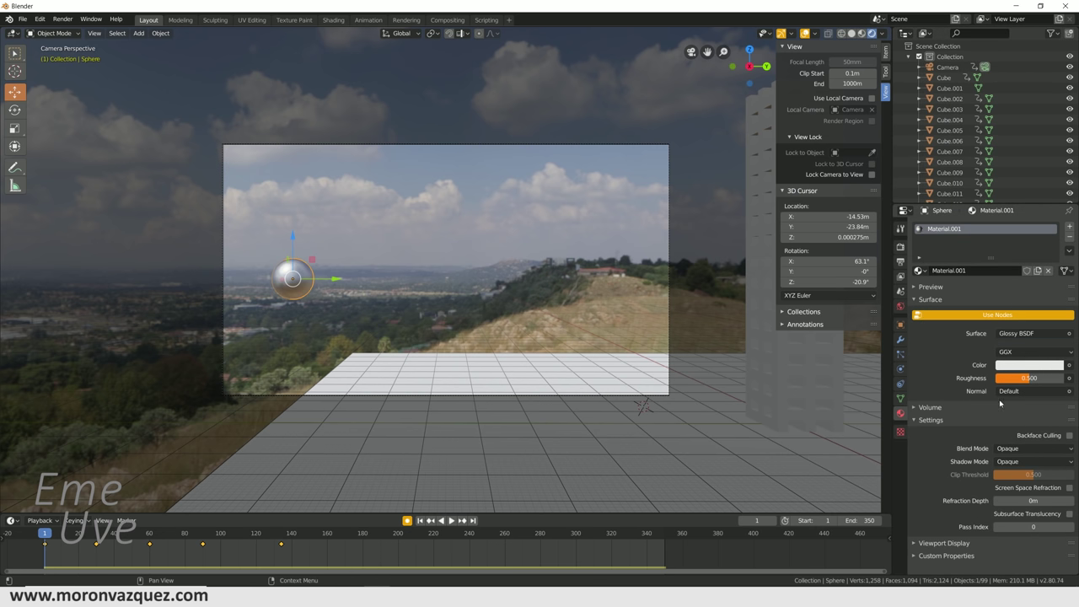
drag(1033, 380, 1012, 380)
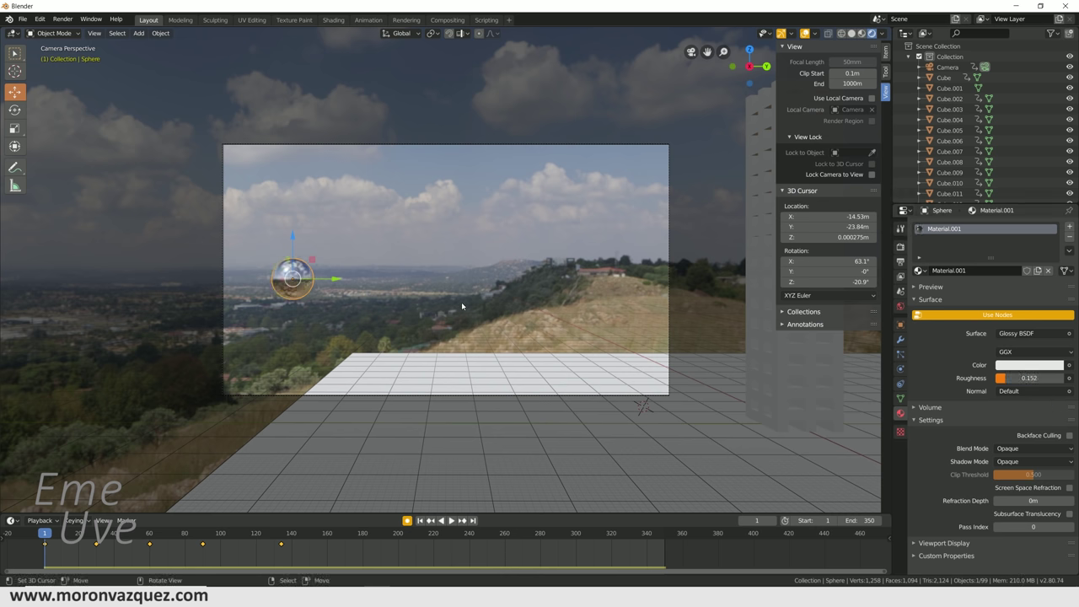
Select the floor, play the simulation to preview the chrome sphere, then rewind to frame 0.
click(496, 498)
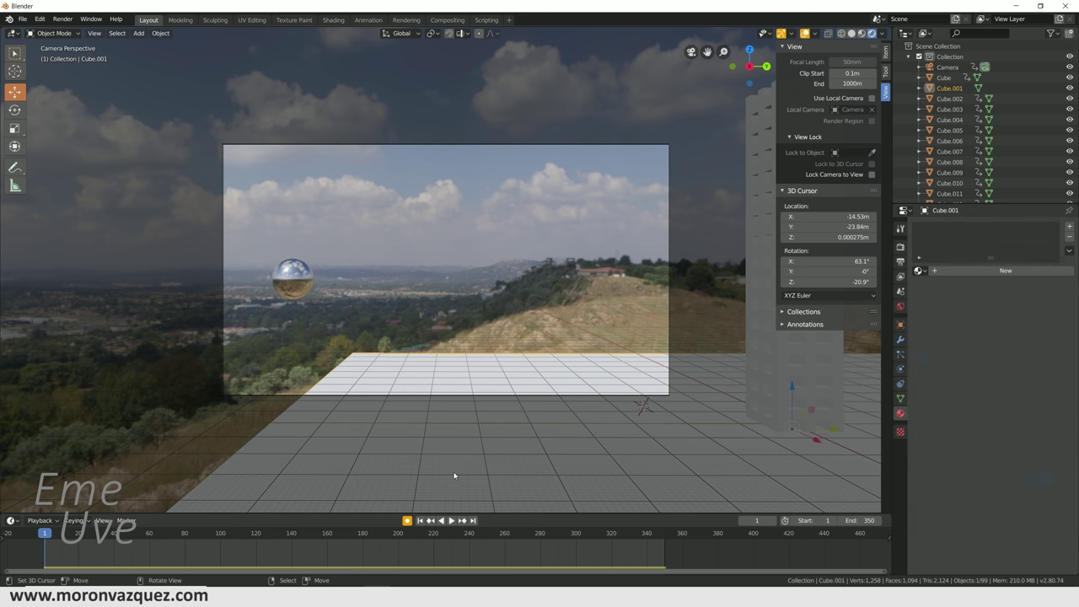
click(451, 520)
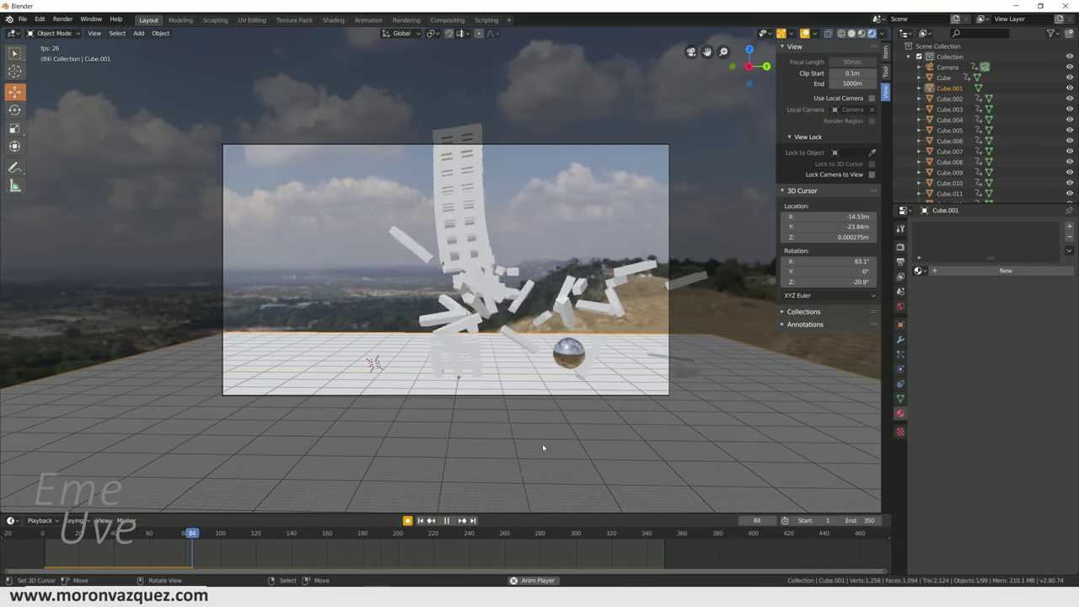
key(space)
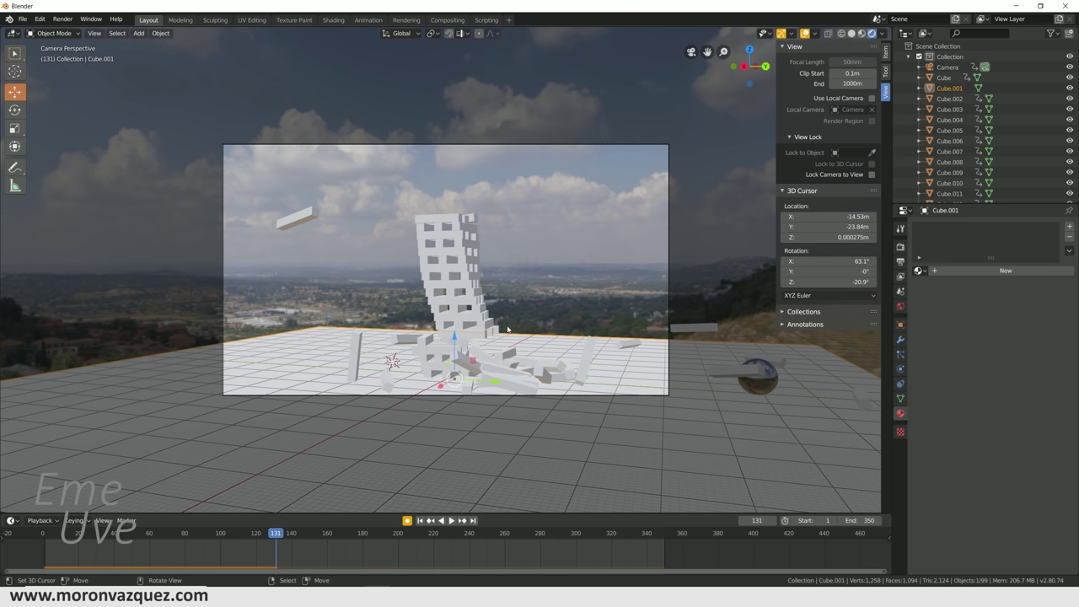
key(shift+Left)
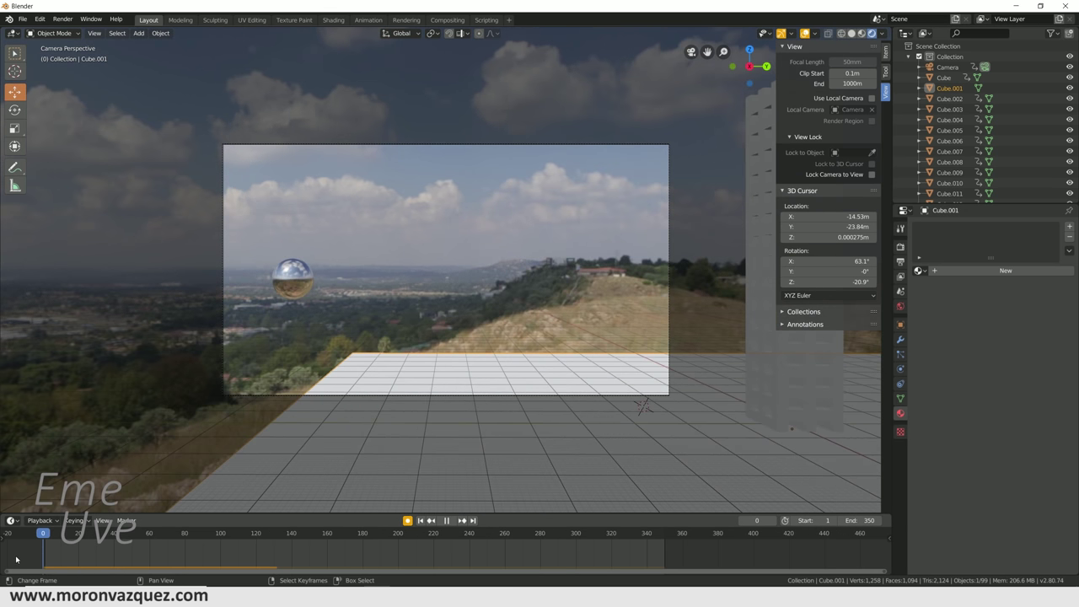
Tint the tower blocks' base colour a pale cream.
middle_drag(703, 380, 733, 402)
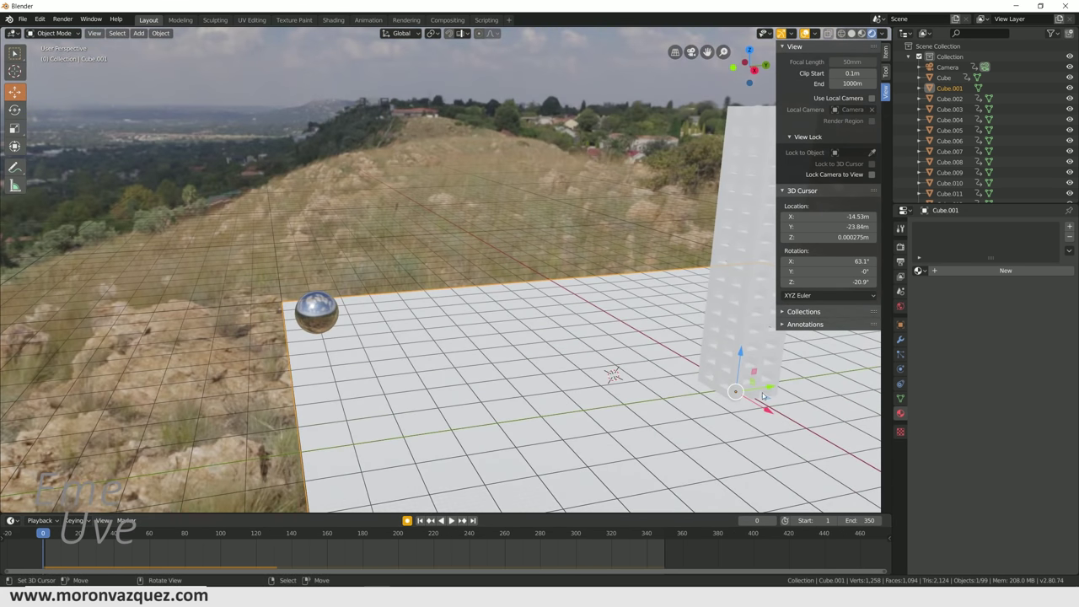
click(721, 394)
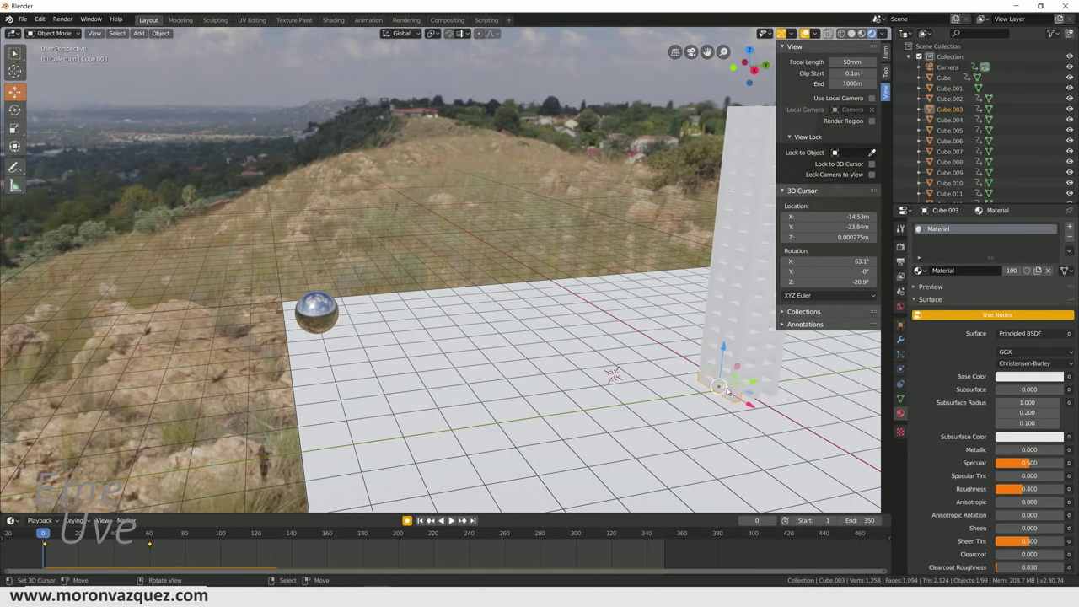
click(1020, 381)
drag(1025, 278, 993, 277)
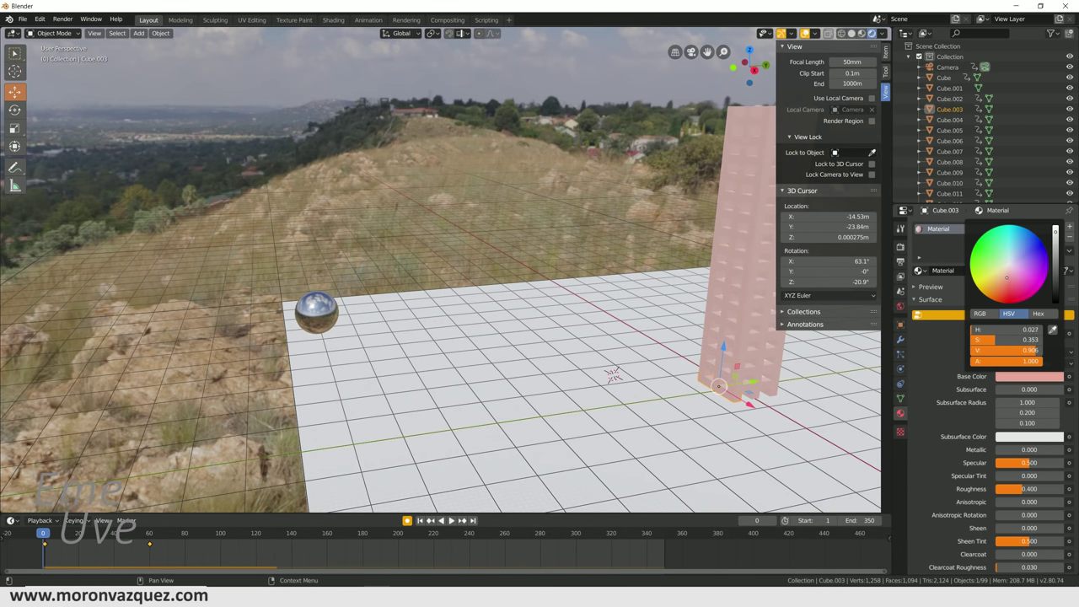
drag(994, 280, 994, 276)
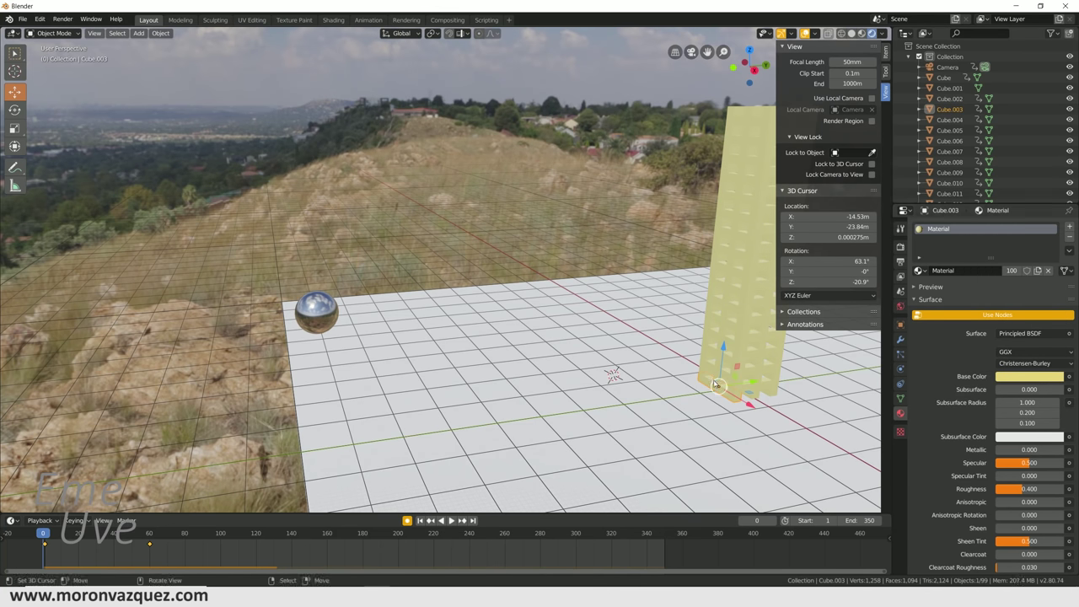
shift+middle_drag(807, 421, 694, 173)
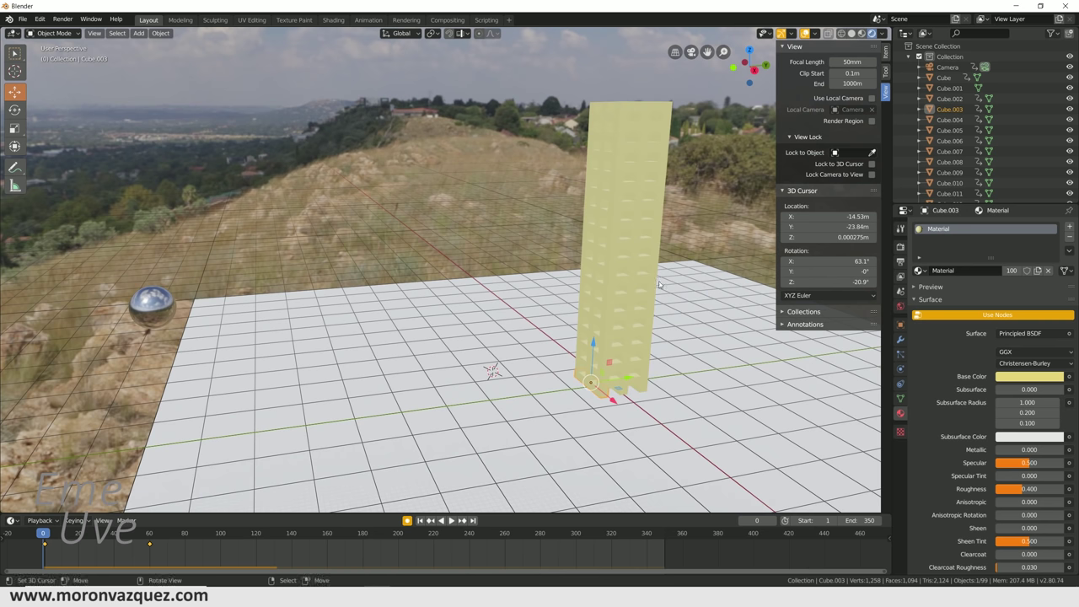
click(1029, 376)
drag(1006, 339, 994, 339)
Give the floor a new material with a pasted light cream base colour, then replay the collapse.
click(628, 383)
click(988, 272)
click(1010, 378)
key(ctrl+v)
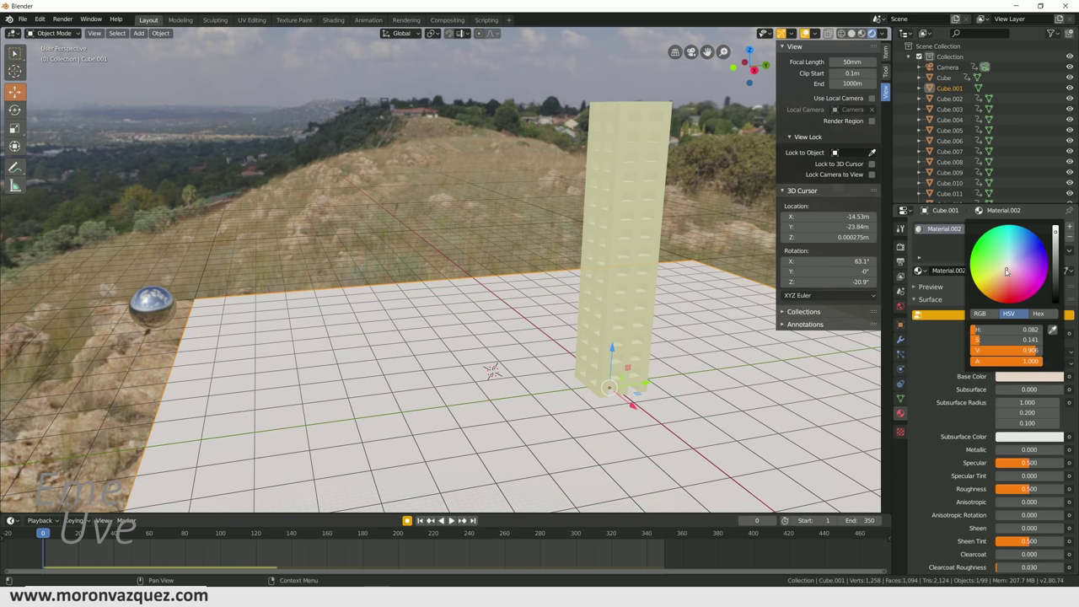
middle_drag(506, 354, 500, 416)
middle_drag(643, 328, 691, 347)
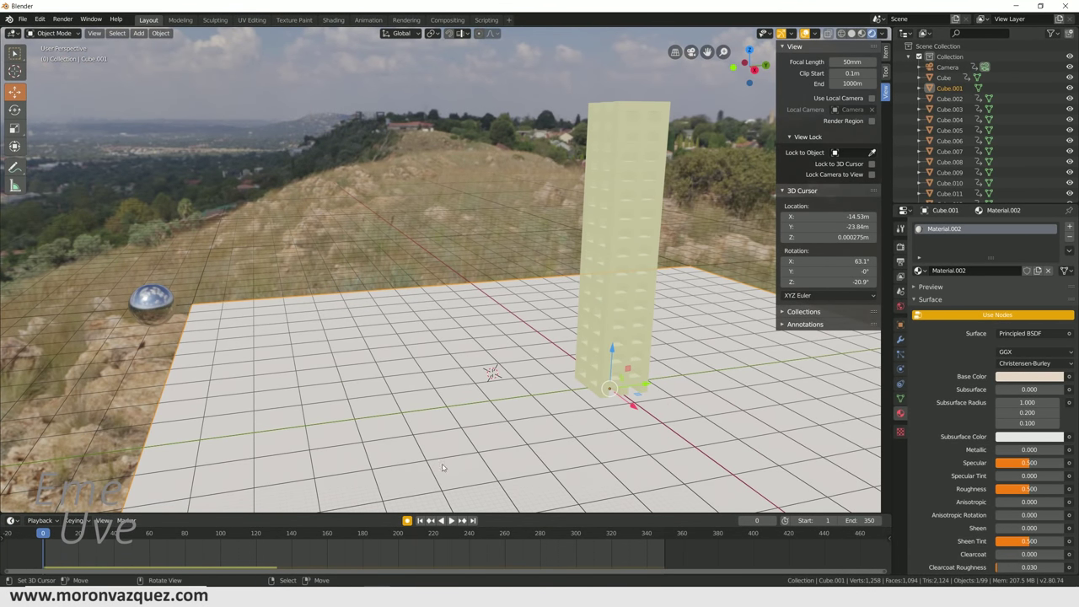
click(451, 520)
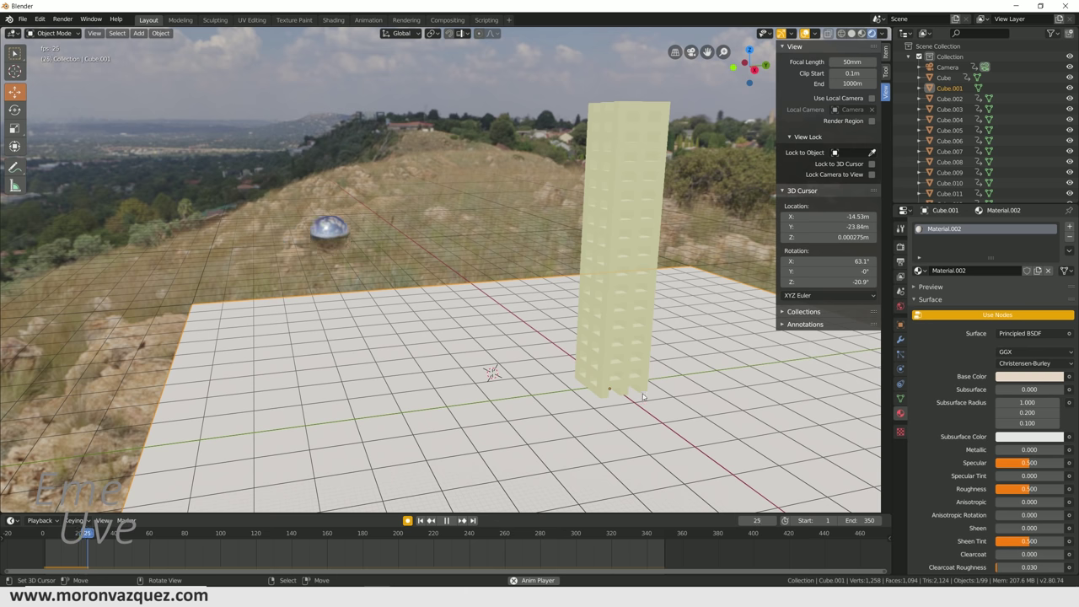
View the playing simulation through the scene camera as the chrome sphere scatters the cream blocks.
key(KP_0)
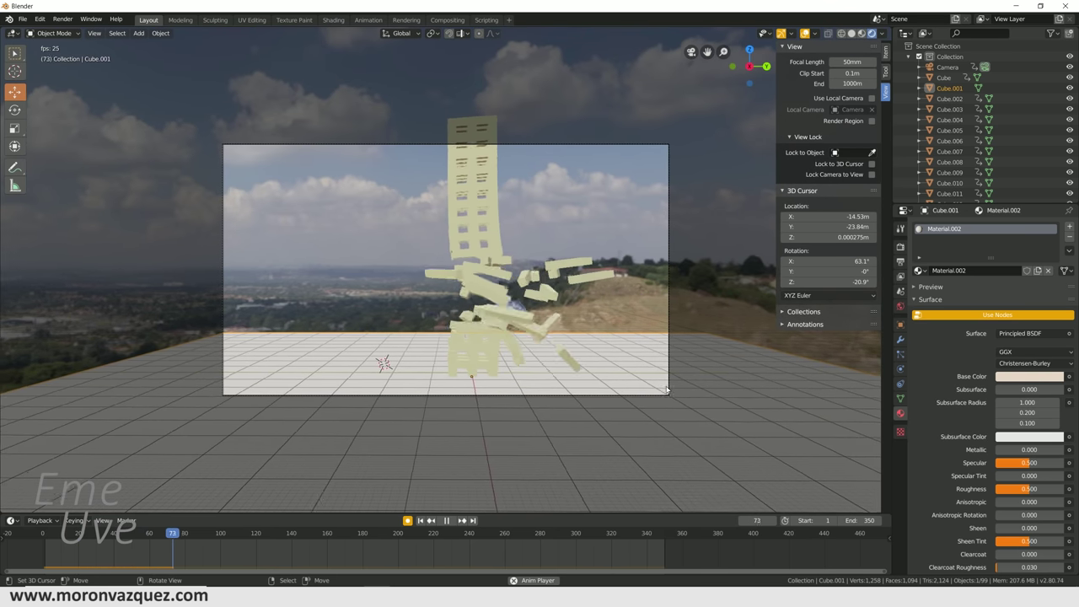